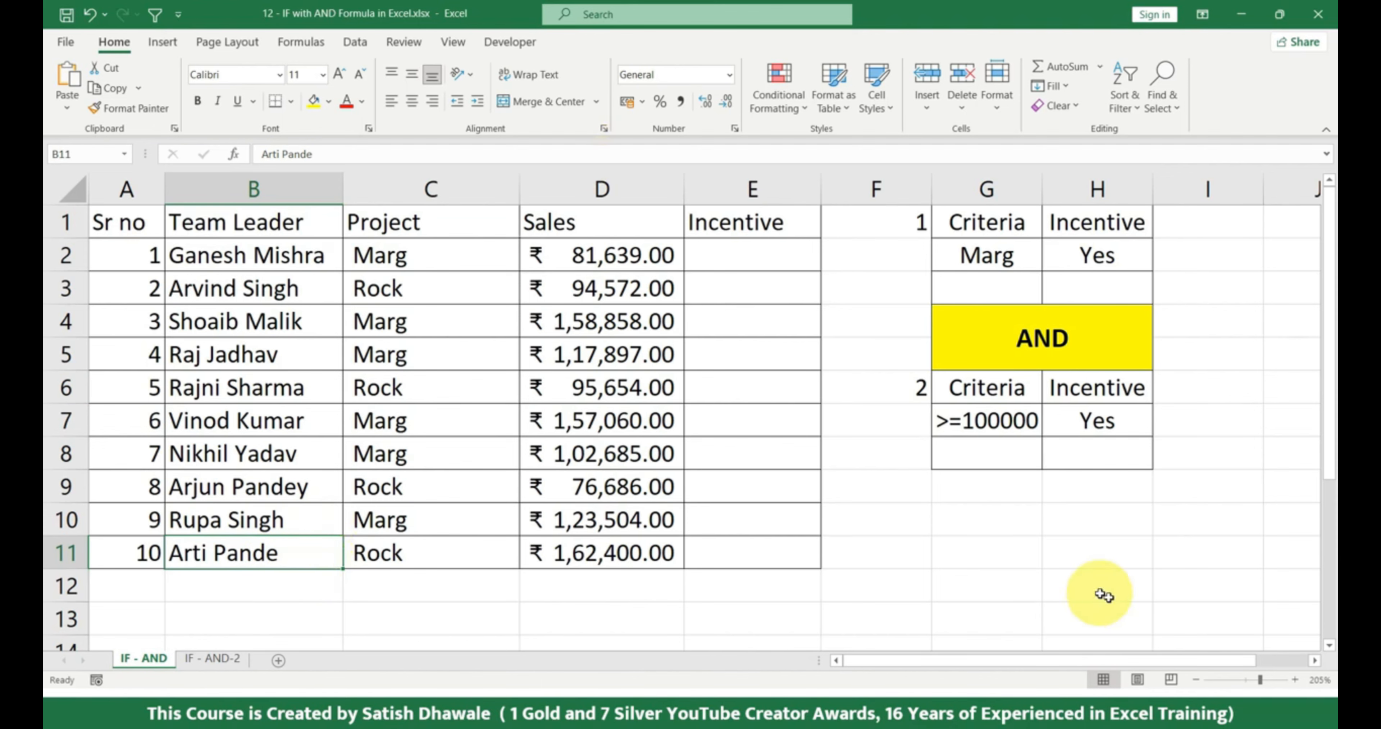
- Enter Yes in cell G10 and No in cell H10 as the possible incentive results
{"action": "left_click", "coordinate": [1084, 515]}
{"action": "left_click", "coordinate": [1026, 520]}
{"action": "type", "text": "Yes"}
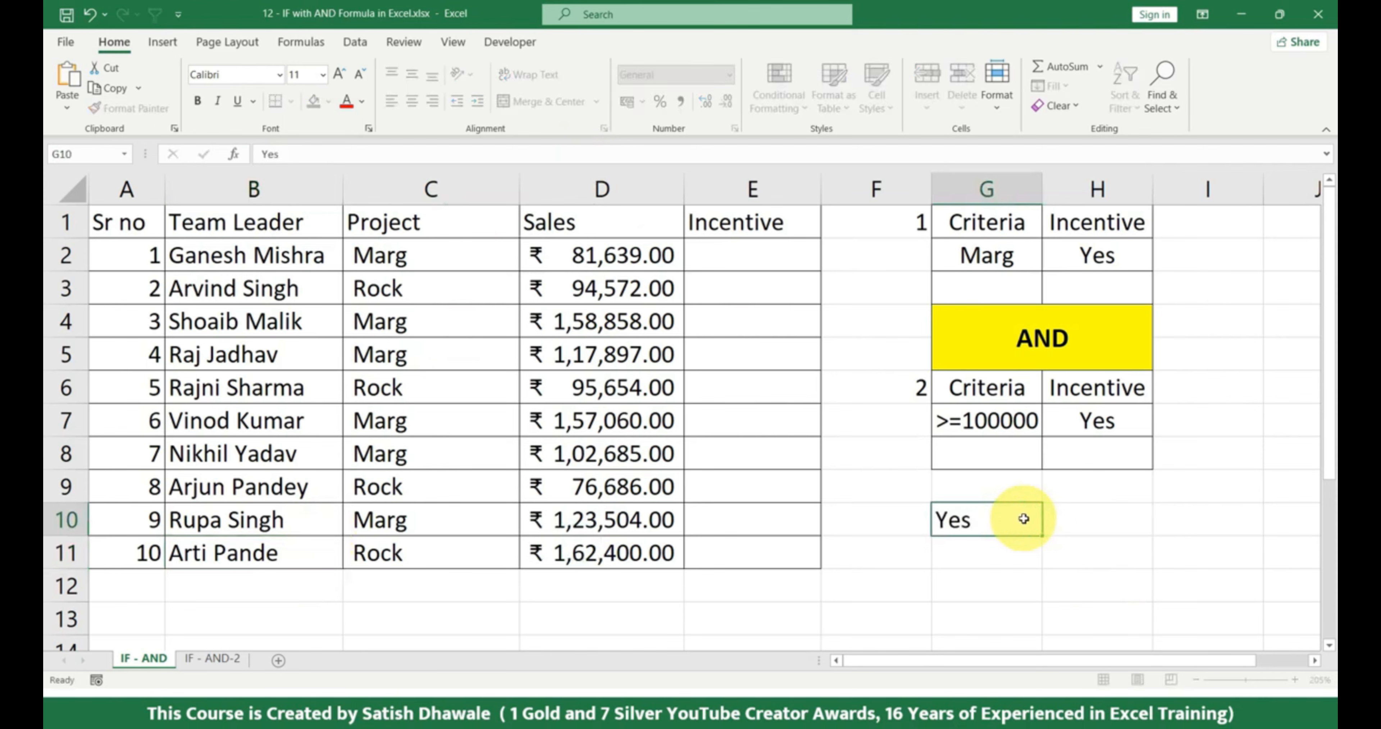
{"action": "key", "text": "Tab"}
{"action": "type", "text": "No"}
{"action": "key", "text": "Return"}
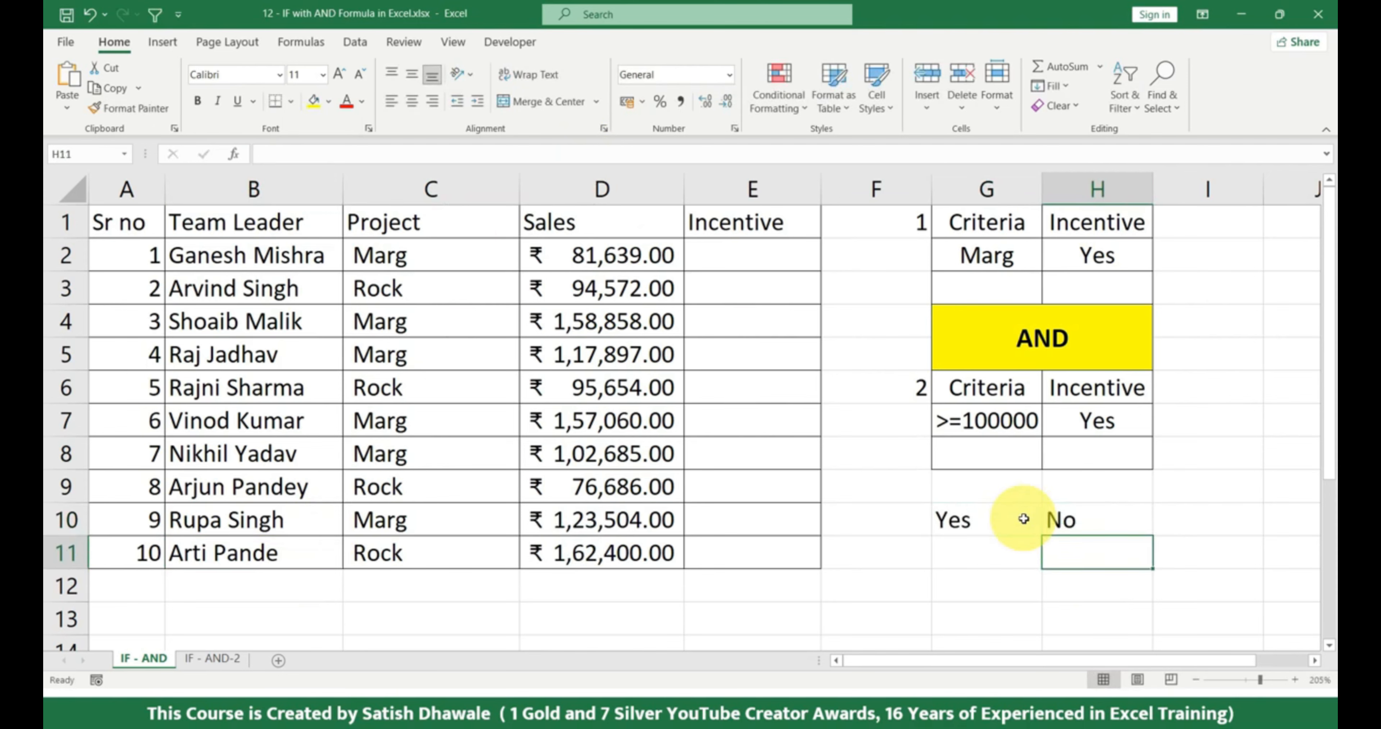
- Clear the sample Yes and No entries from cells G10 and H10
{"action": "left_click_drag", "start_coordinate": [748, 227], "coordinate": [759, 546]}
{"action": "left_click", "coordinate": [989, 521]}
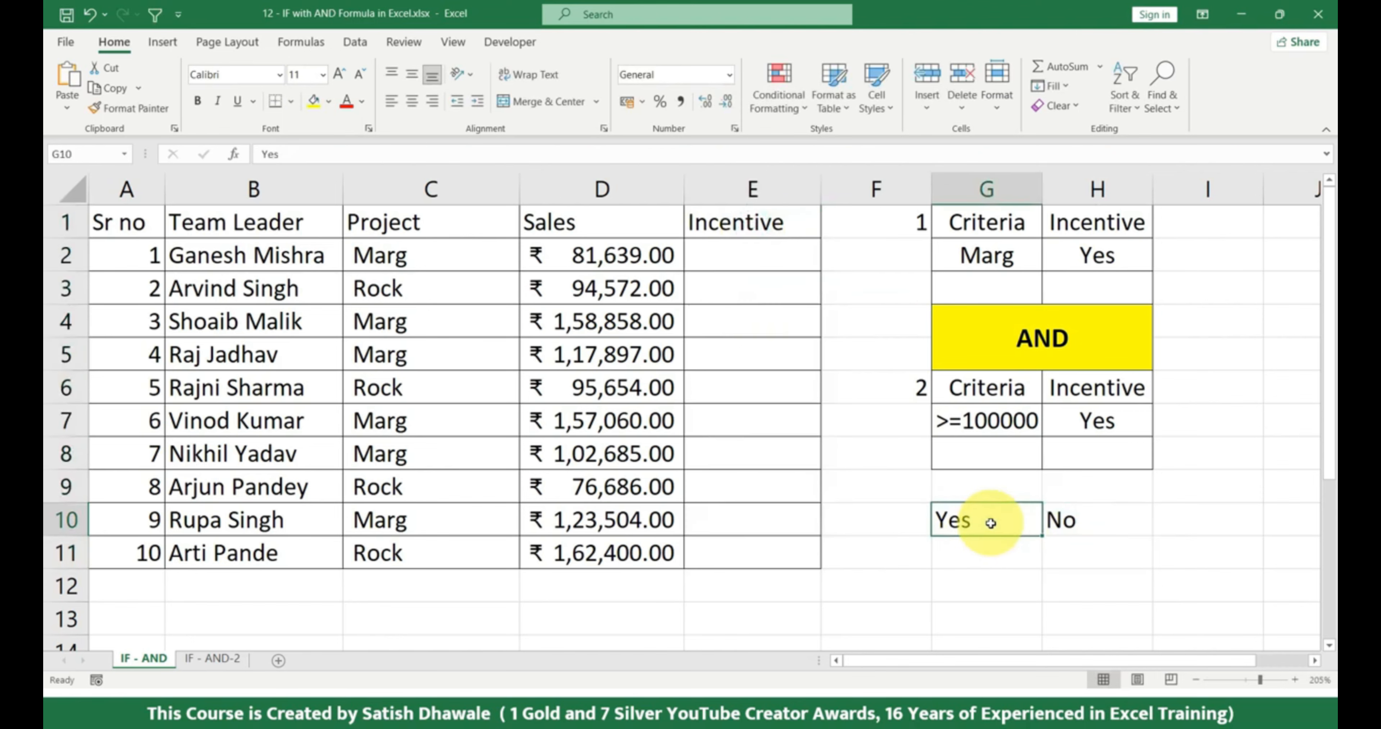
{"action": "key", "text": "Delete"}
{"action": "left_click", "coordinate": [1059, 517]}
{"action": "key", "text": "Delete"}
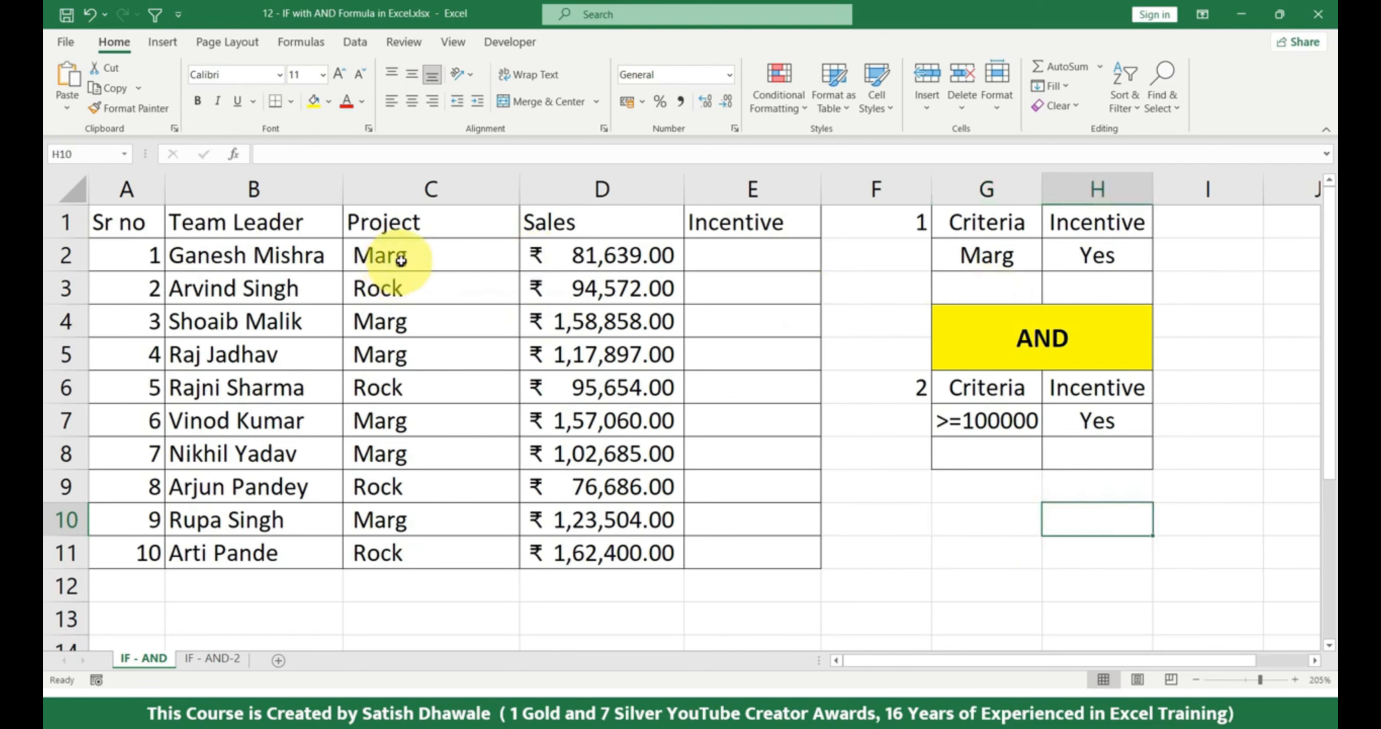
- Examine the Project and Sales columns against the Marg and >=100000 incentive criteria joined by AND
{"action": "left_click_drag", "start_coordinate": [387, 257], "coordinate": [728, 262]}
{"action": "left_click", "coordinate": [727, 262]}
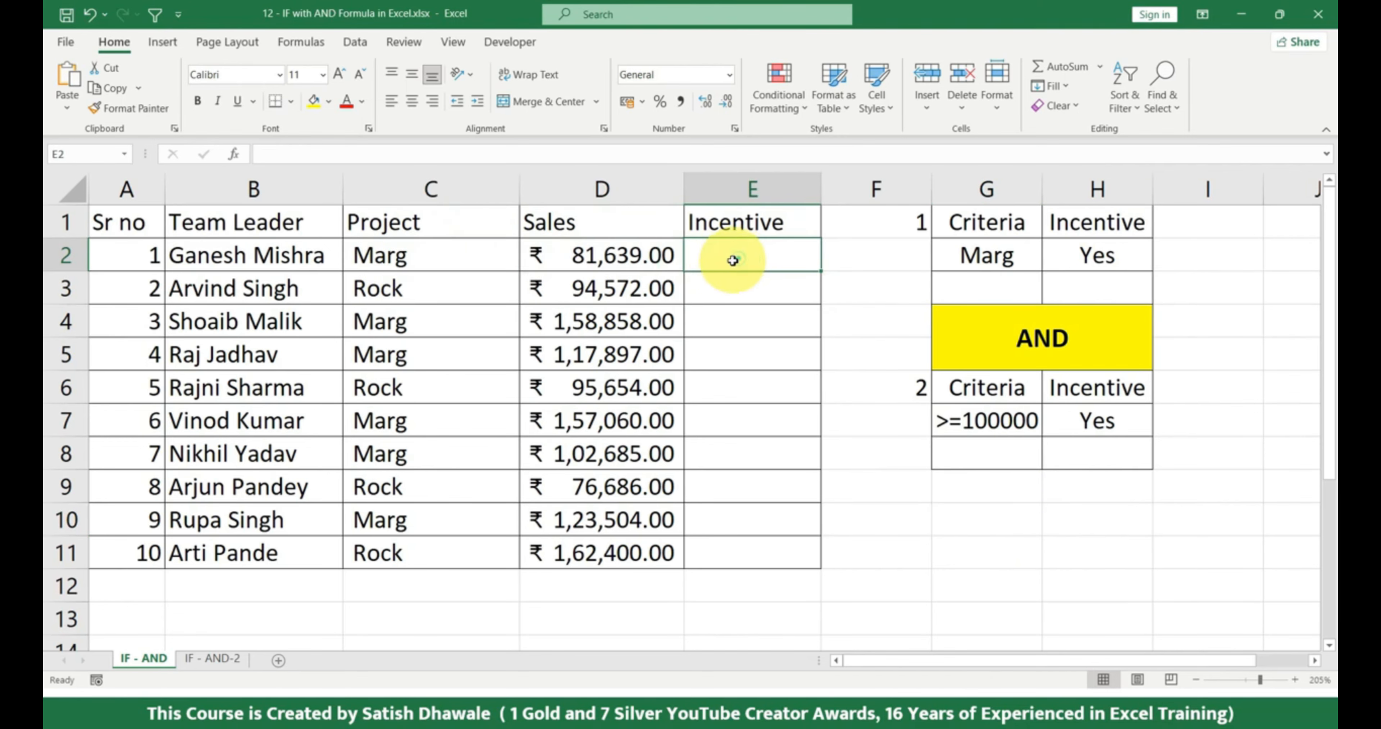
{"action": "left_click_drag", "start_coordinate": [595, 258], "coordinate": [599, 537]}
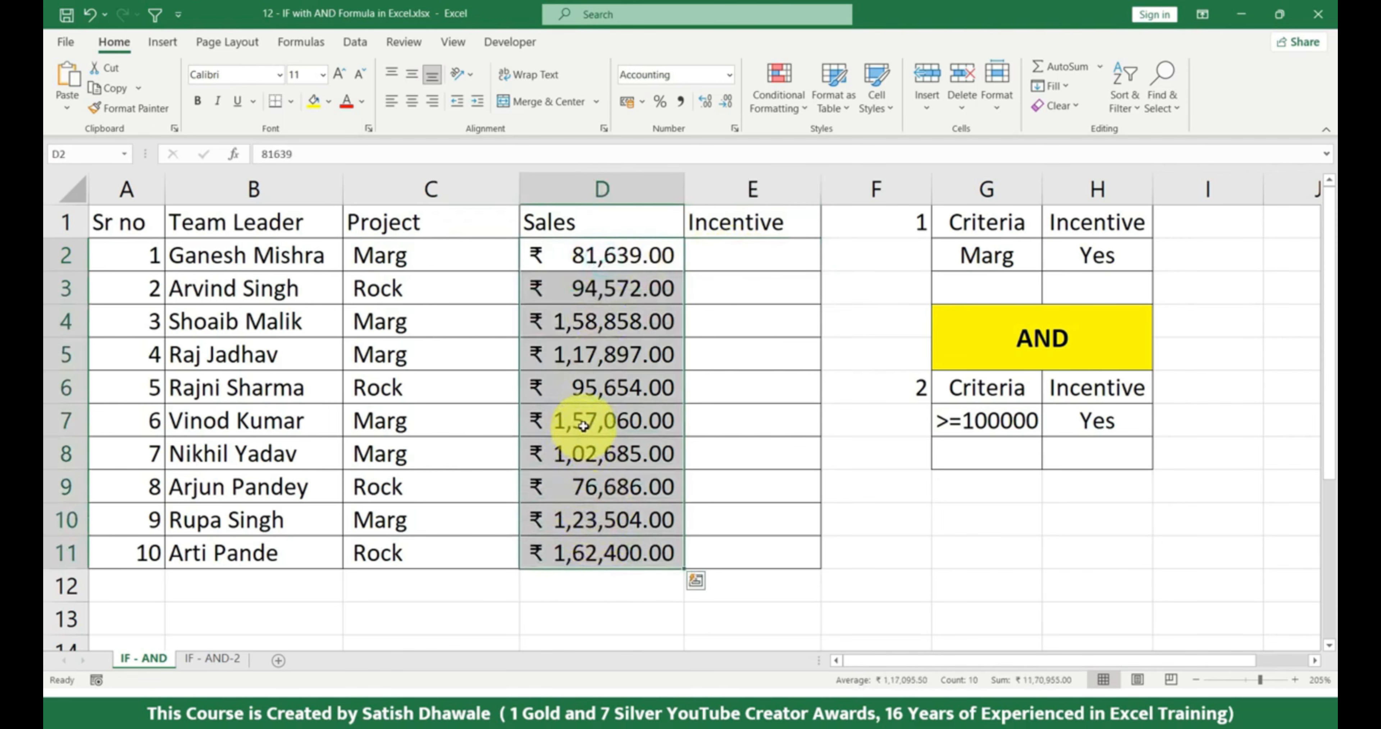
{"action": "left_click_drag", "start_coordinate": [402, 231], "coordinate": [468, 543]}
{"action": "left_click_drag", "start_coordinate": [603, 221], "coordinate": [480, 552]}
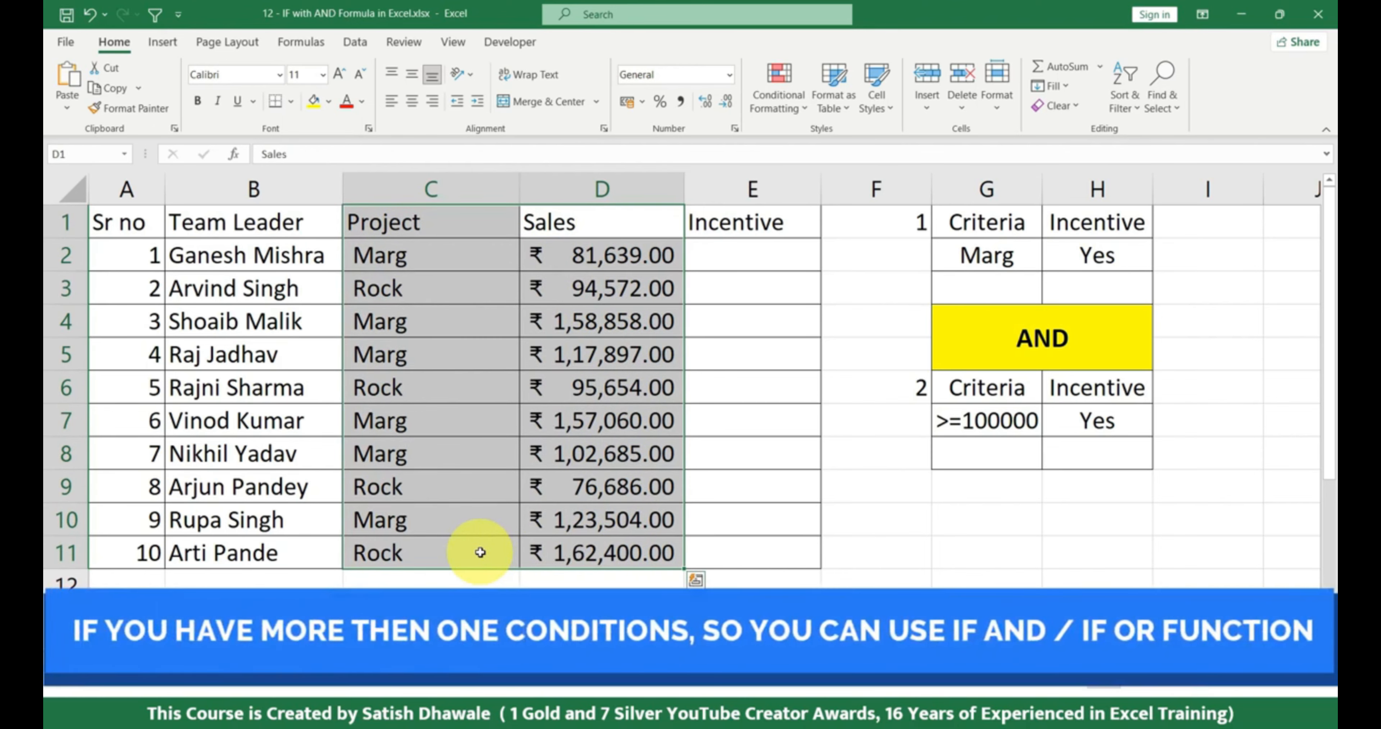
{"action": "left_click", "coordinate": [1019, 331]}
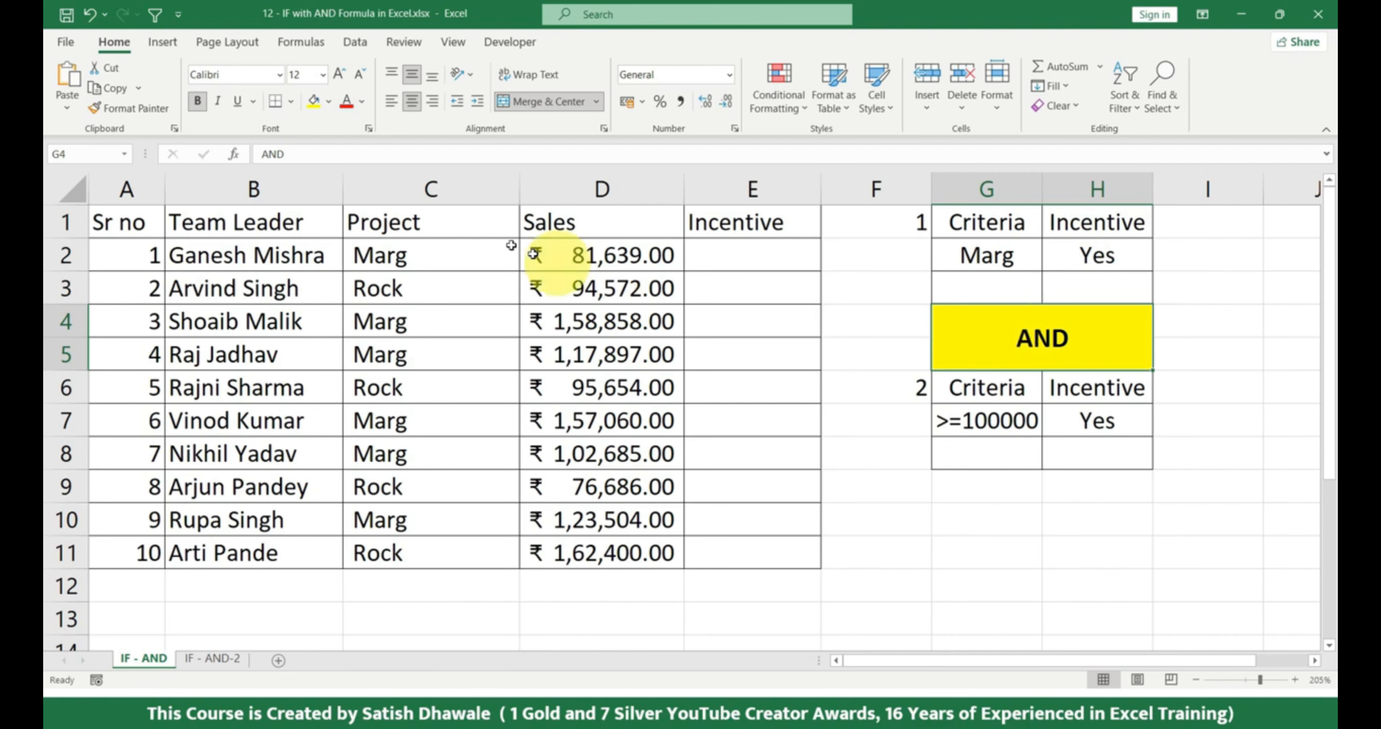
{"action": "left_click_drag", "start_coordinate": [476, 221], "coordinate": [478, 547]}
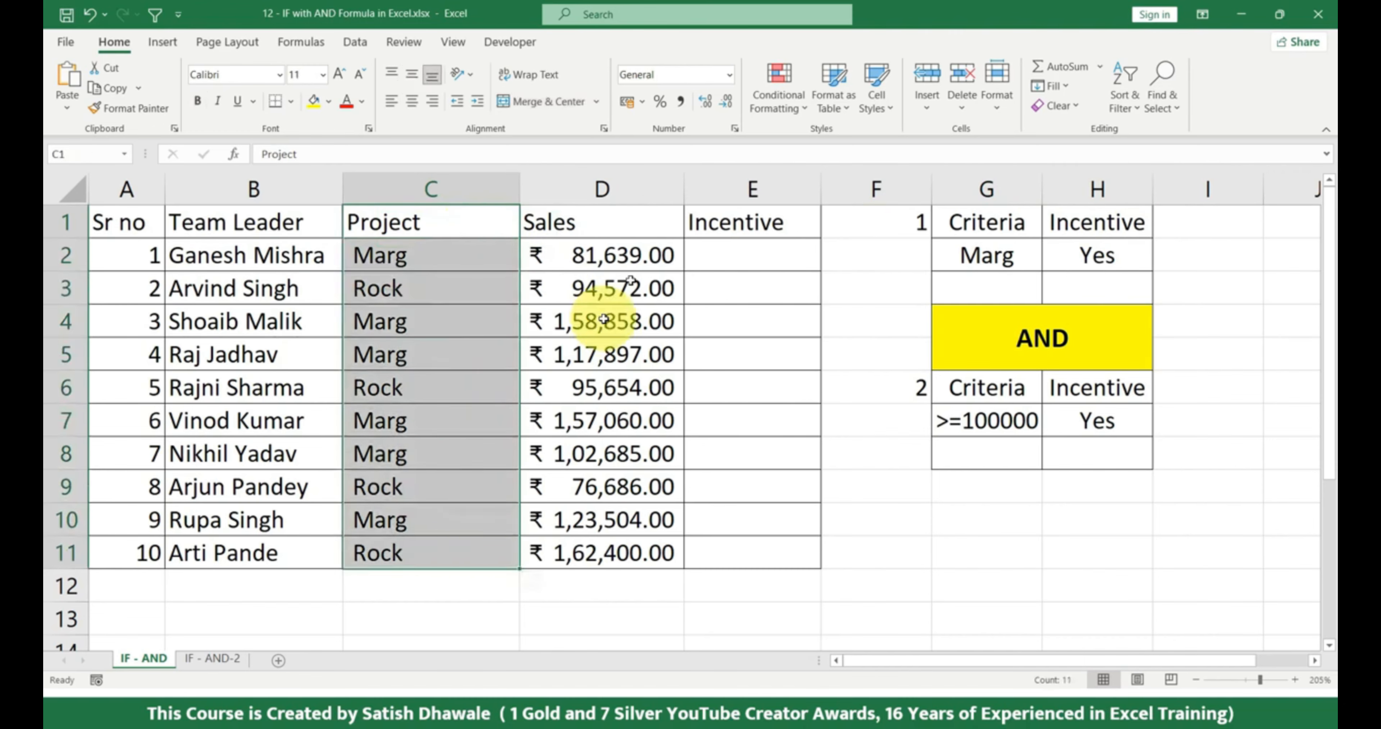
{"action": "left_click_drag", "start_coordinate": [635, 221], "coordinate": [610, 548]}
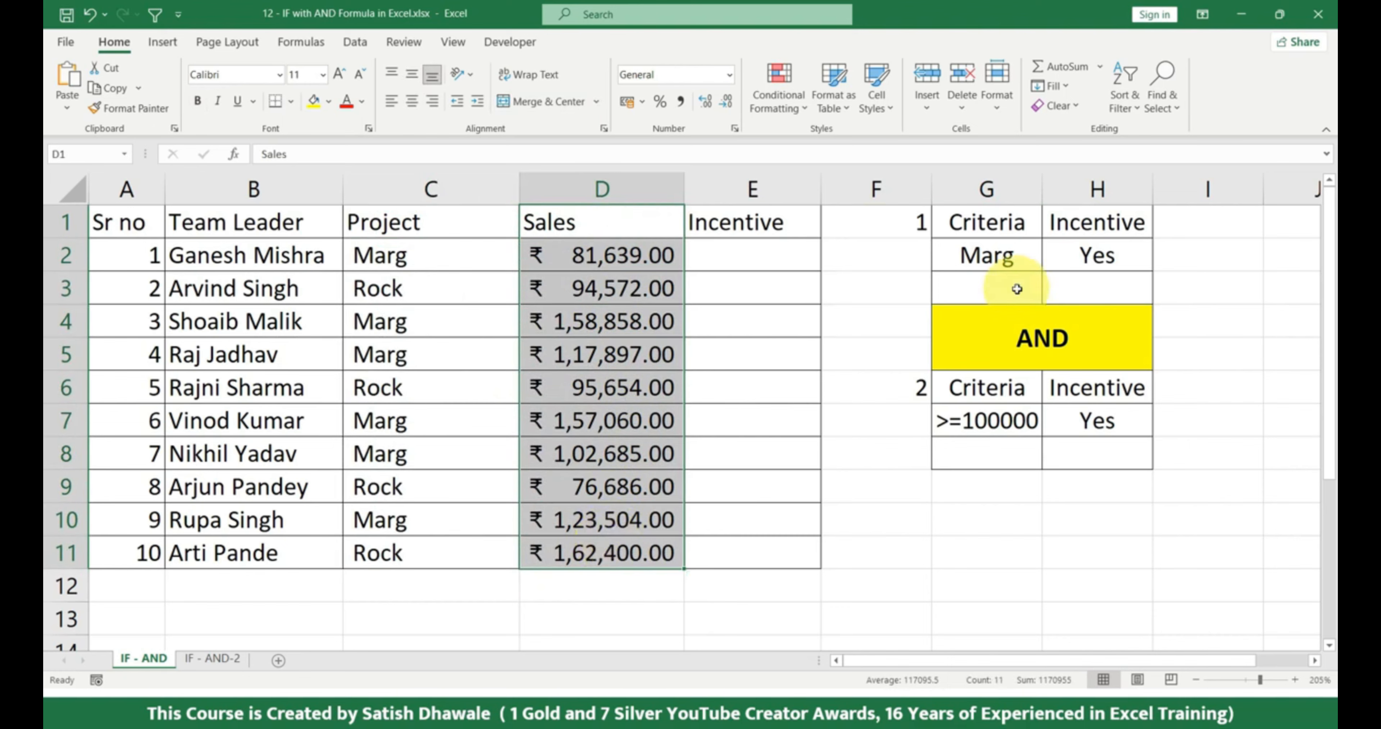
{"action": "left_click_drag", "start_coordinate": [1015, 224], "coordinate": [1011, 255]}
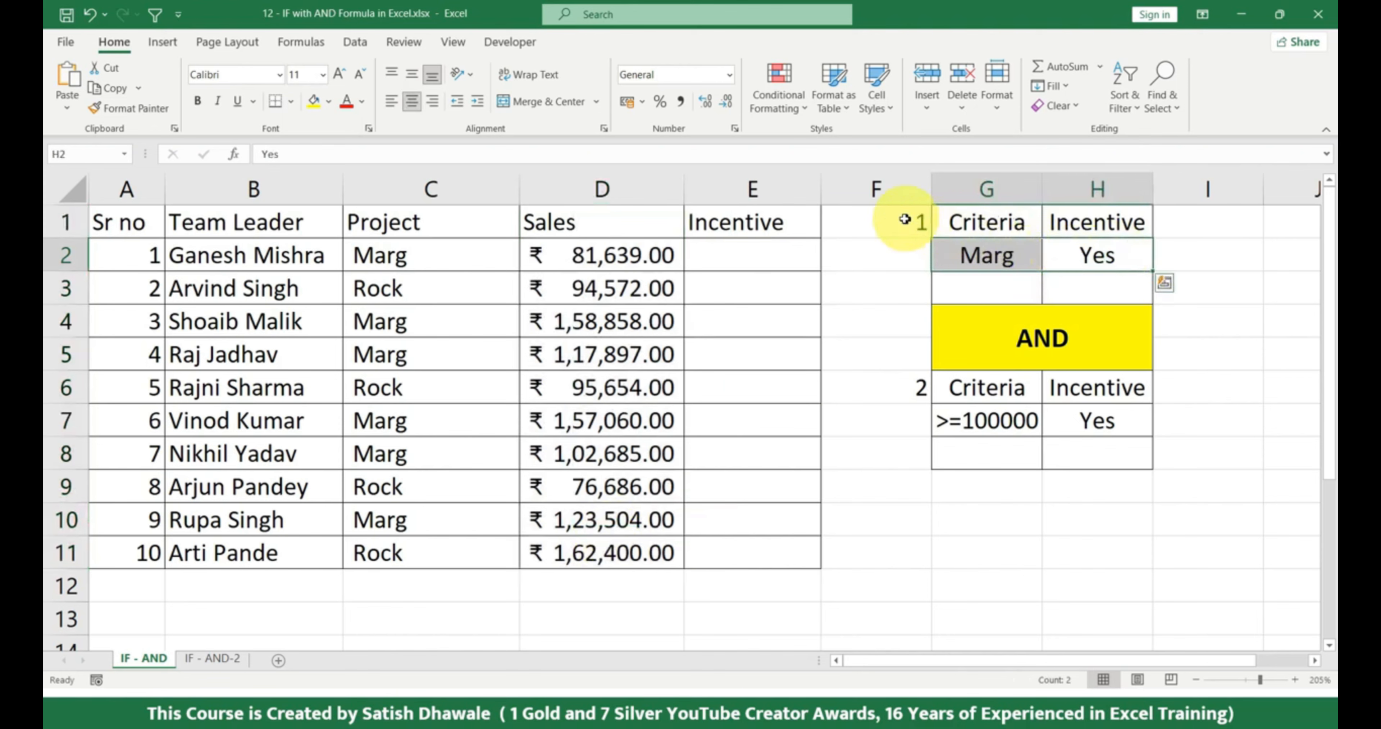
{"action": "left_click_drag", "start_coordinate": [900, 219], "coordinate": [1085, 259]}
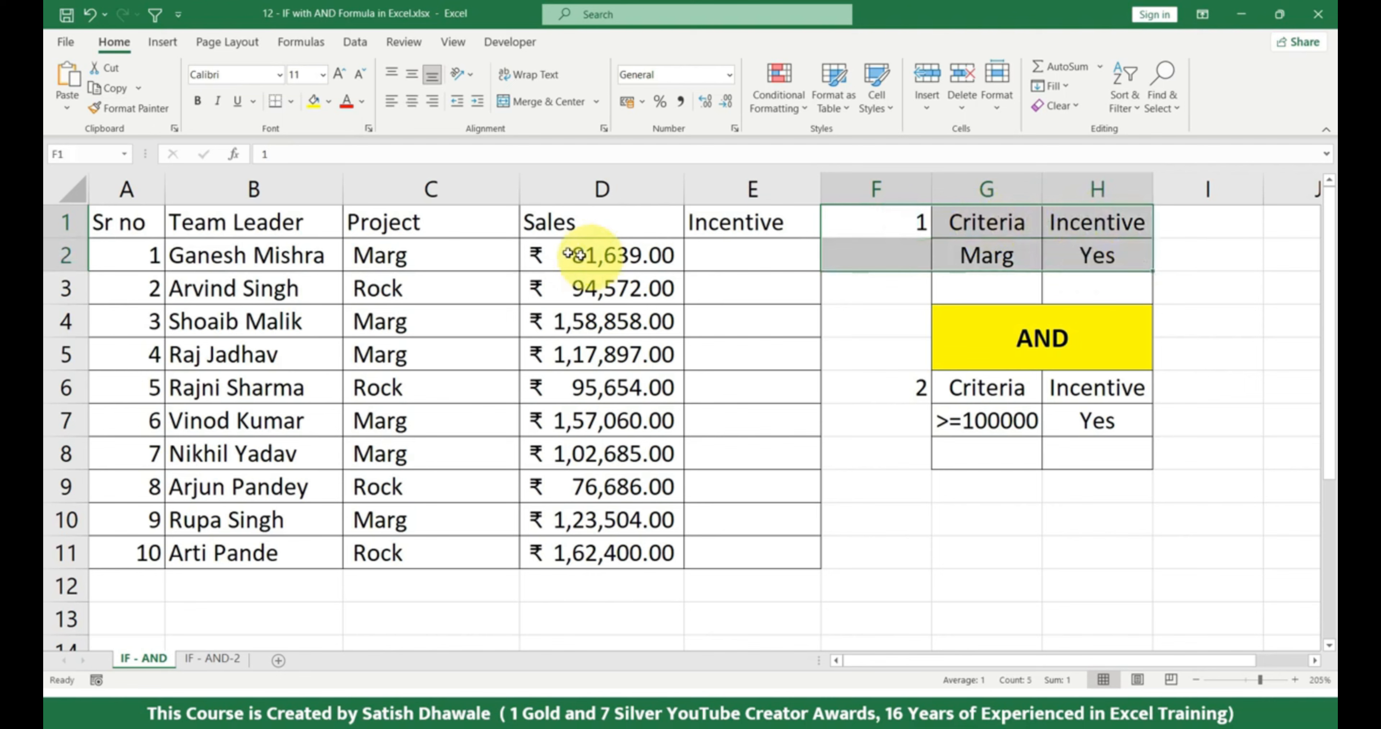
{"action": "left_click_drag", "start_coordinate": [445, 224], "coordinate": [433, 551]}
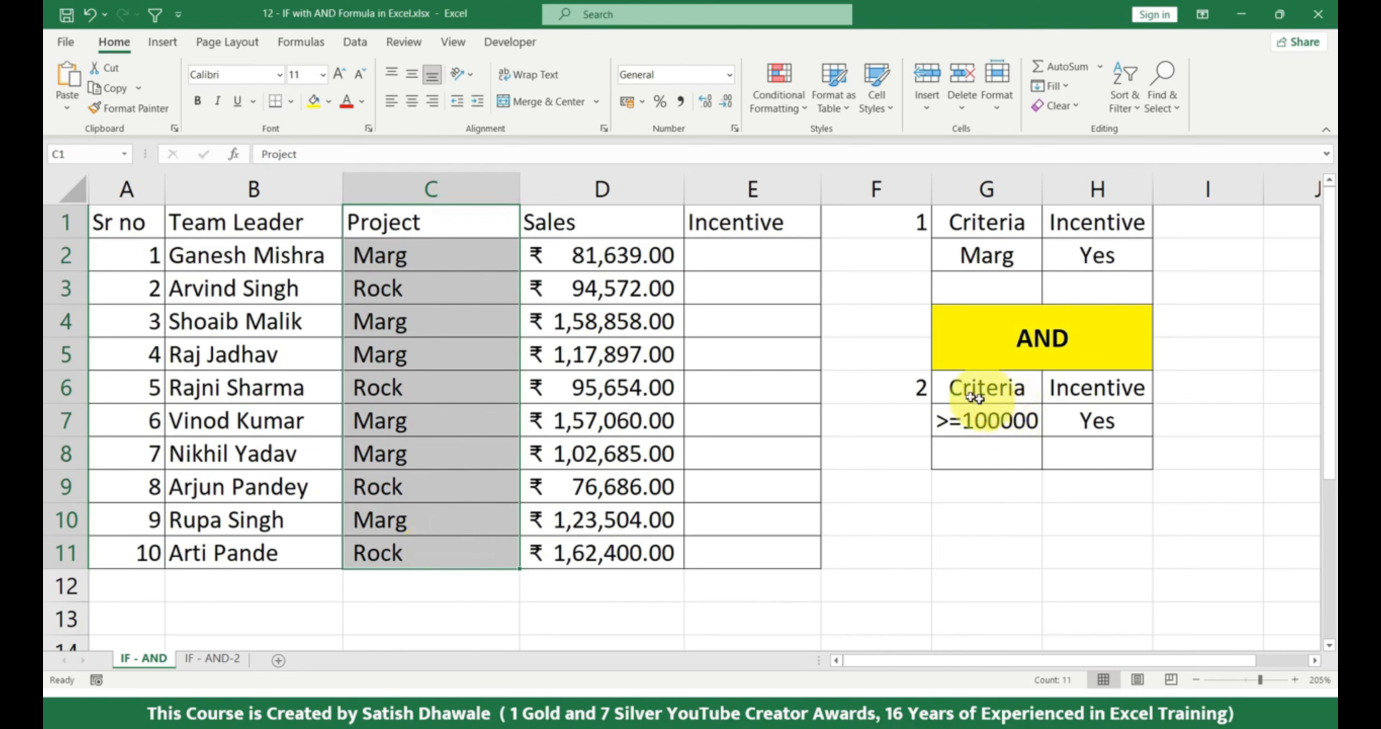
{"action": "left_click_drag", "start_coordinate": [443, 261], "coordinate": [610, 260]}
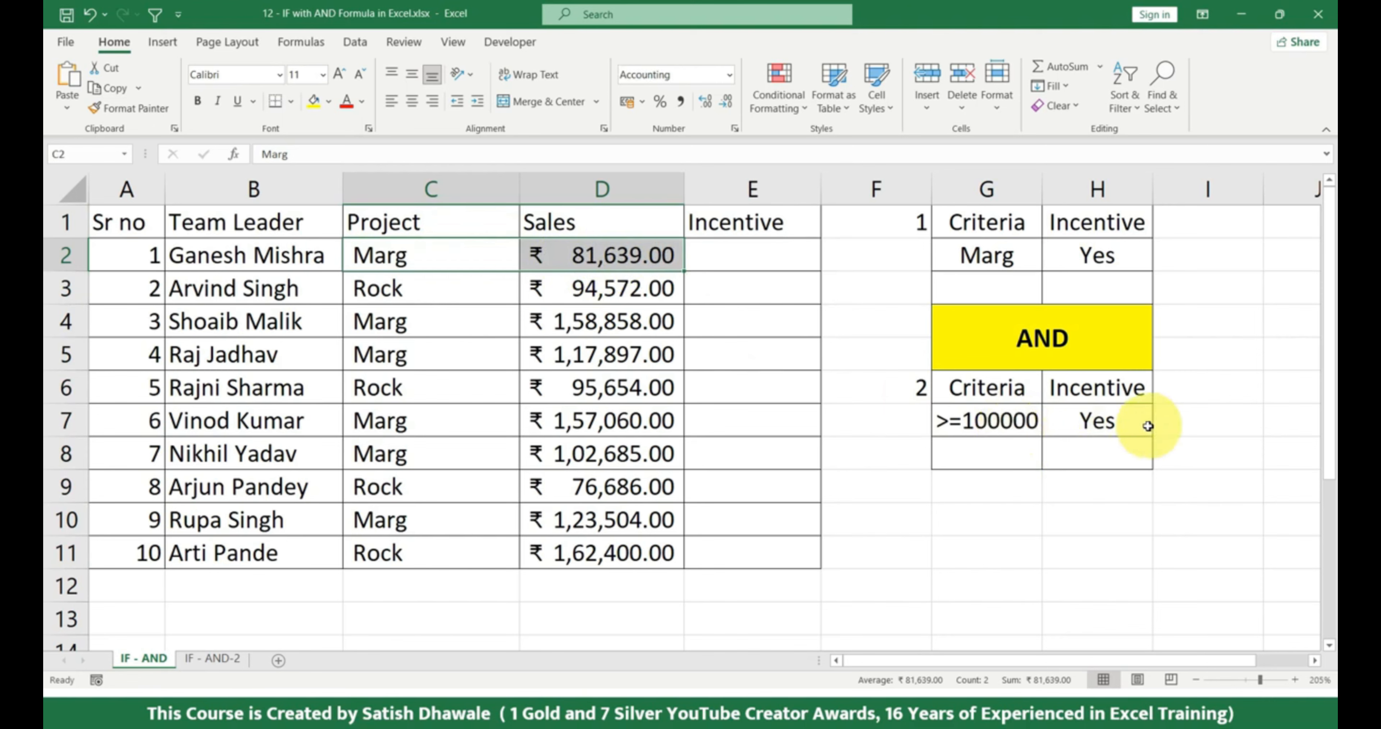
{"action": "left_click_drag", "start_coordinate": [396, 261], "coordinate": [628, 256]}
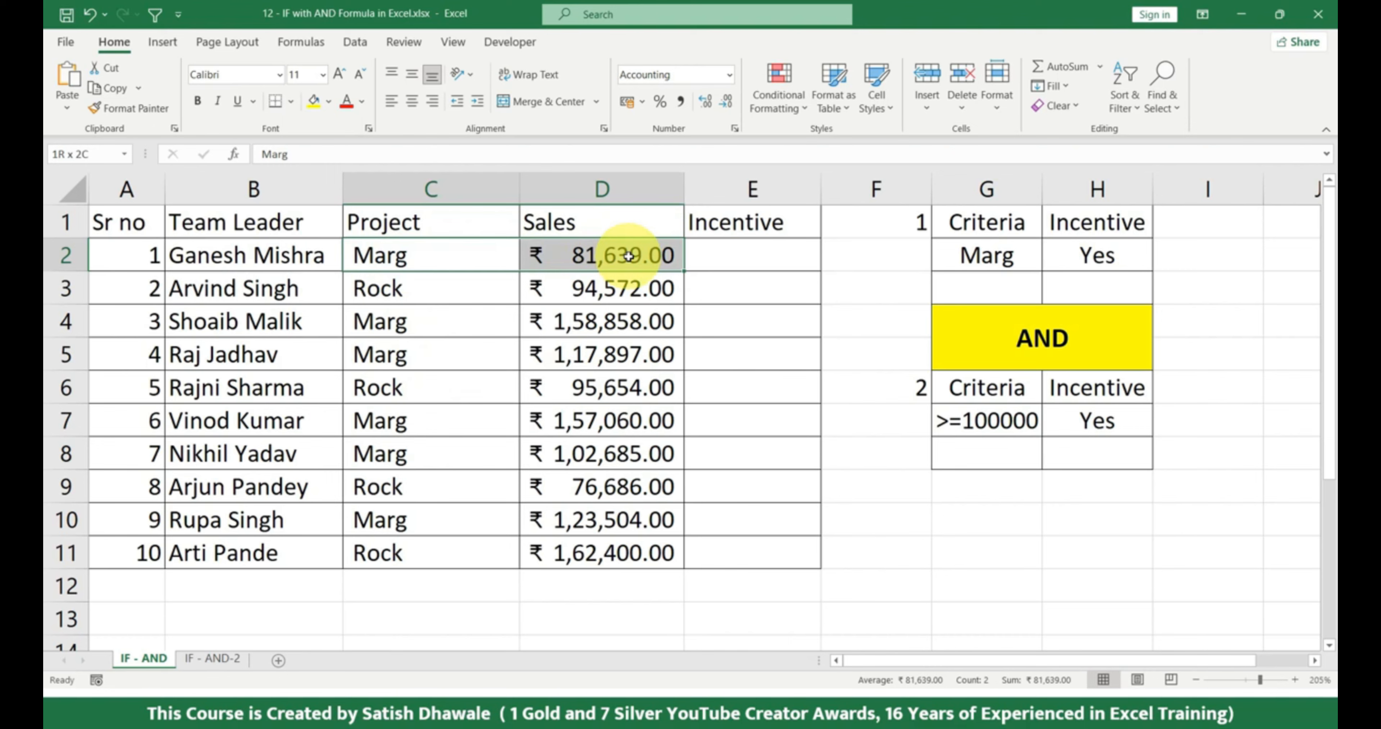
{"action": "left_click", "coordinate": [765, 259]}
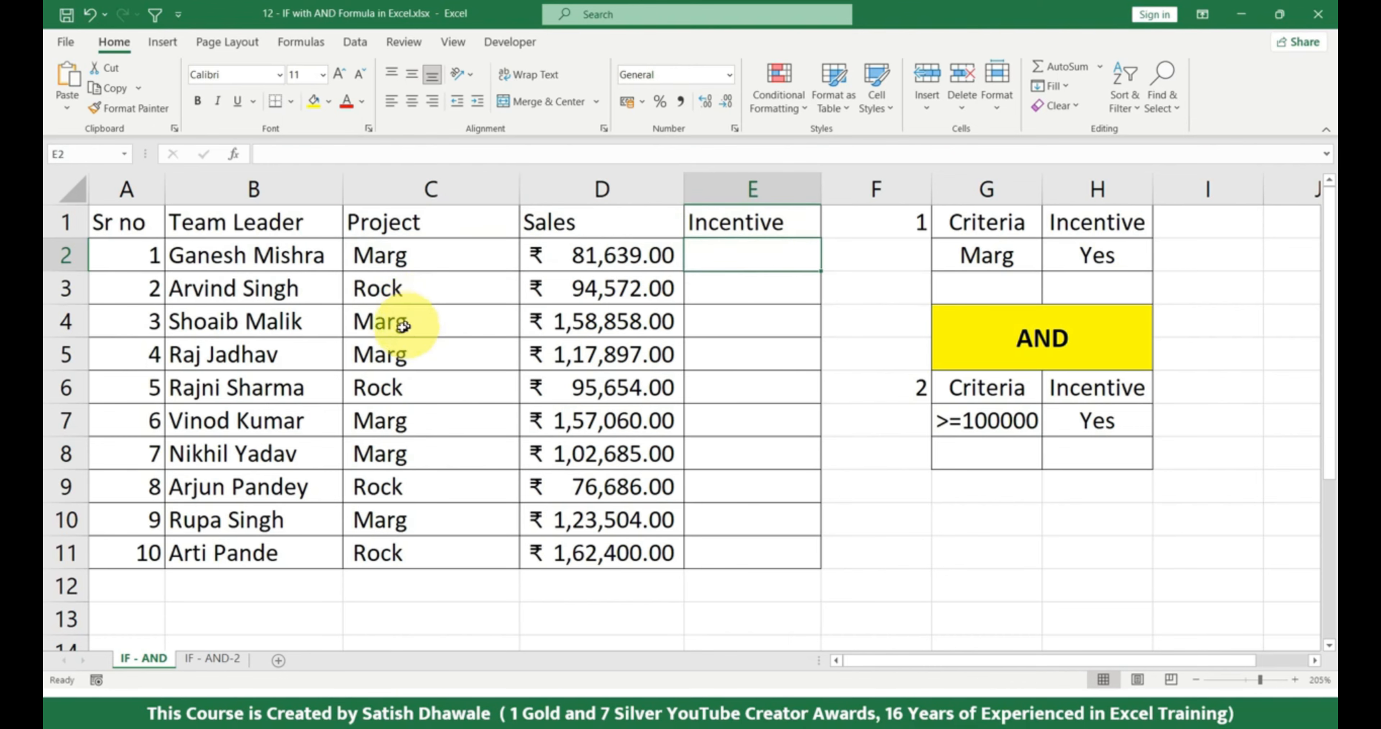
- Bold the Project and Sales cells in rows 4, 5 and 7, which meet both incentive criteria
{"action": "left_click_drag", "start_coordinate": [403, 326], "coordinate": [616, 320]}
{"action": "left_click_drag", "start_coordinate": [419, 293], "coordinate": [633, 325]}
{"action": "left_click", "coordinate": [606, 294]}
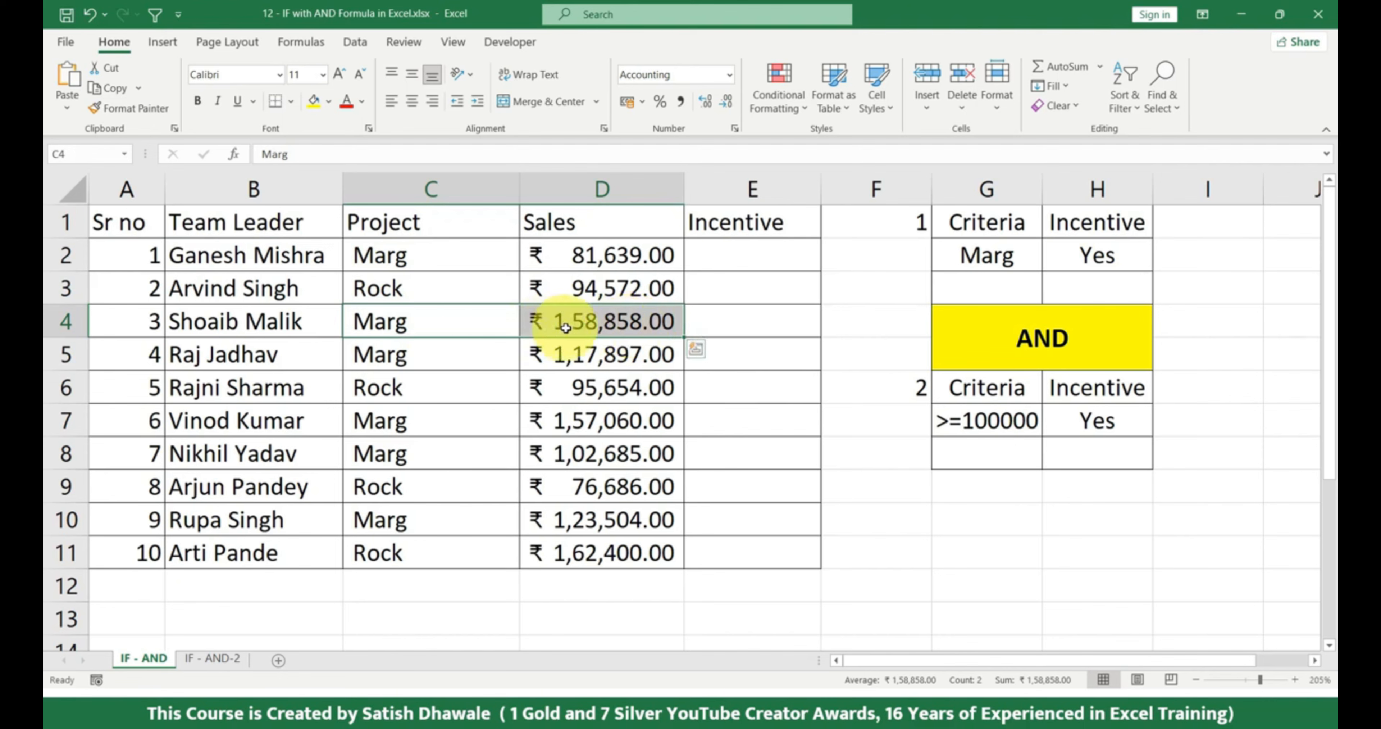
{"action": "key", "text": "ctrl+b"}
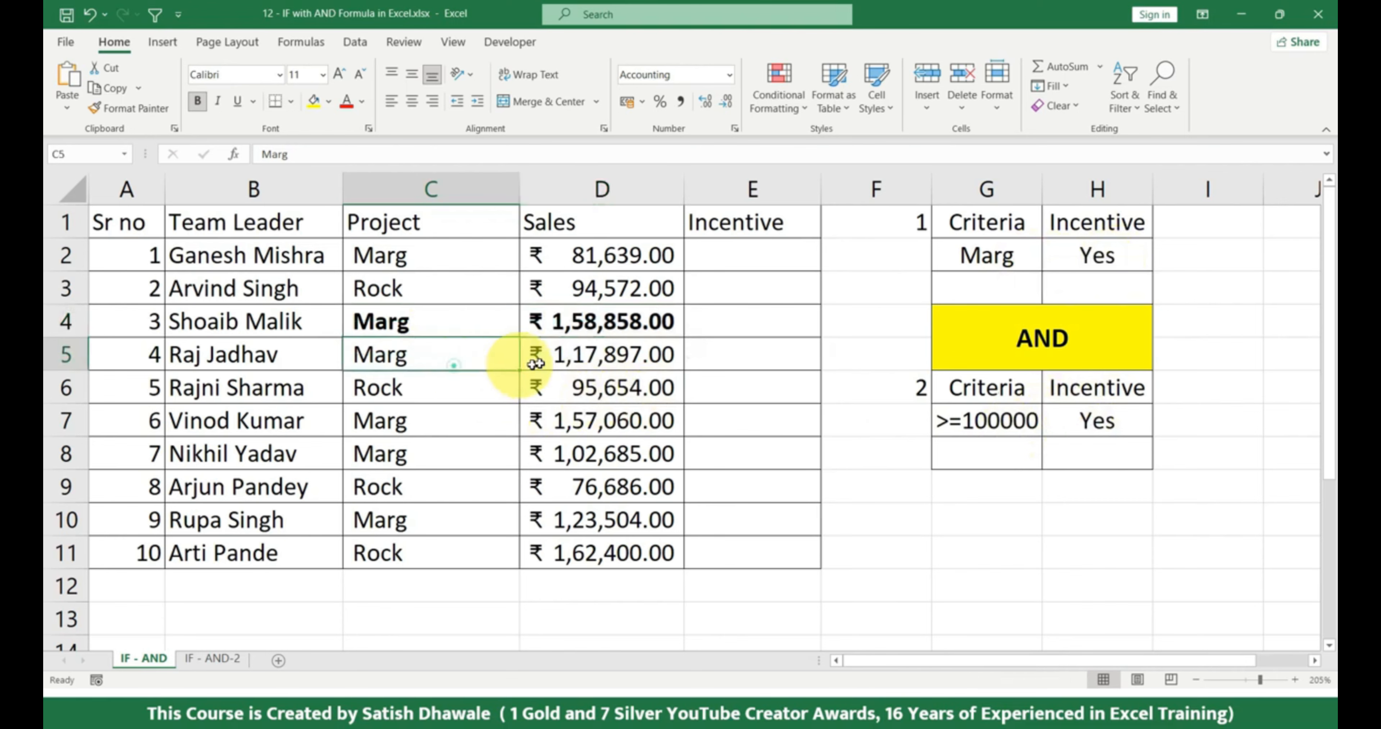
{"action": "left_click_drag", "start_coordinate": [459, 366], "coordinate": [590, 355]}
{"action": "key", "text": "ctrl+b"}
{"action": "left_click_drag", "start_coordinate": [462, 389], "coordinate": [631, 393]}
{"action": "left_click_drag", "start_coordinate": [462, 433], "coordinate": [643, 425]}
{"action": "key", "text": "ctrl+b"}
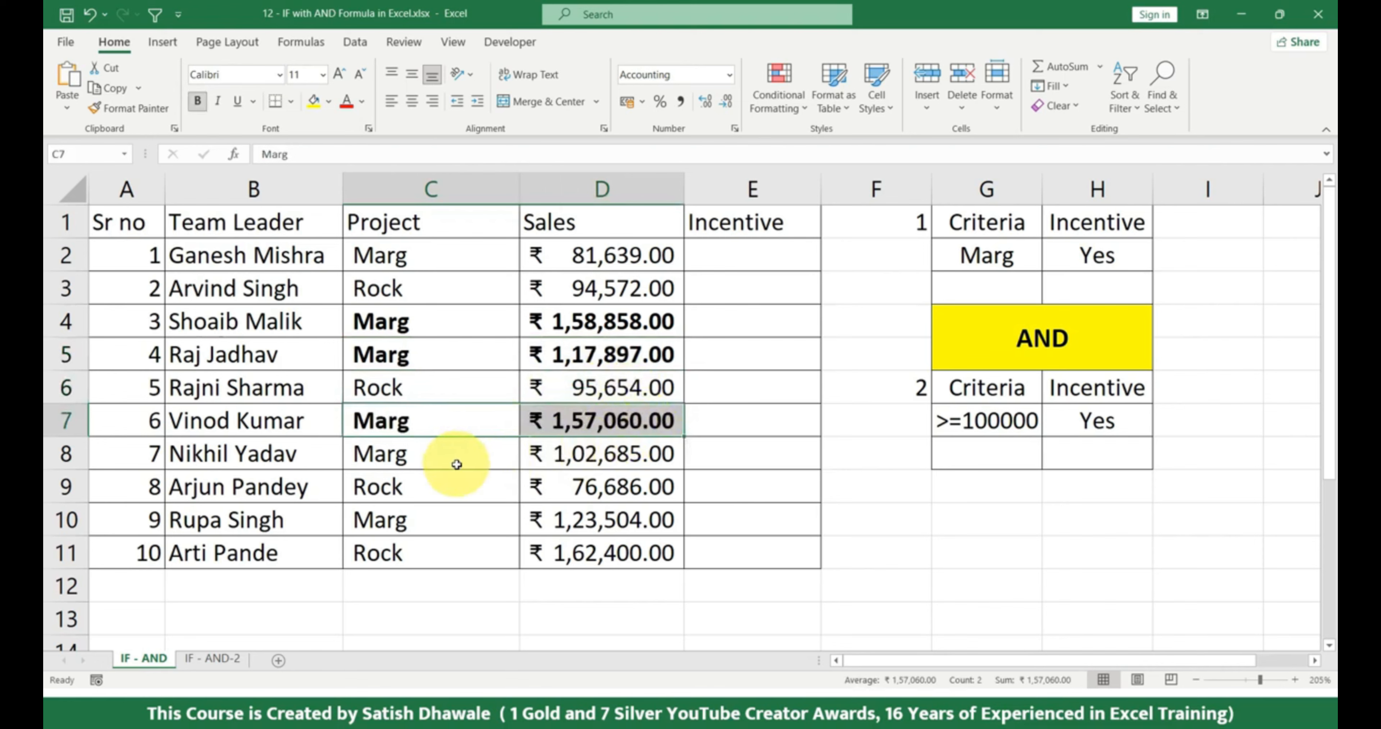
- Bold the Project and Sales cells in rows 8 and 10, which meet both criteria, leaving row 9 as is
{"action": "left_click_drag", "start_coordinate": [457, 455], "coordinate": [585, 453]}
{"action": "key", "text": "ctrl+b"}
{"action": "left_click", "coordinate": [487, 487]}
{"action": "left_click_drag", "start_coordinate": [487, 486], "coordinate": [542, 487]}
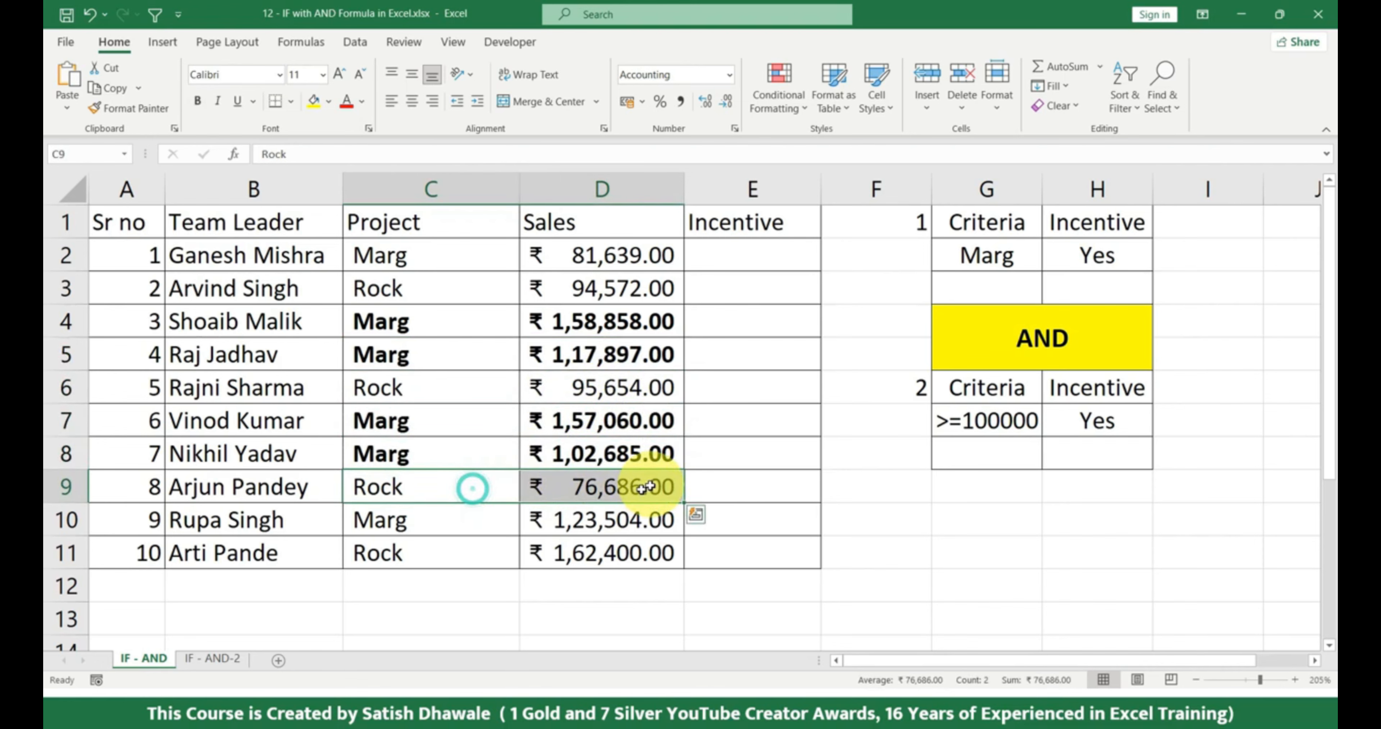
{"action": "left_click", "coordinate": [467, 521]}
{"action": "left_click_drag", "start_coordinate": [467, 522], "coordinate": [541, 520]}
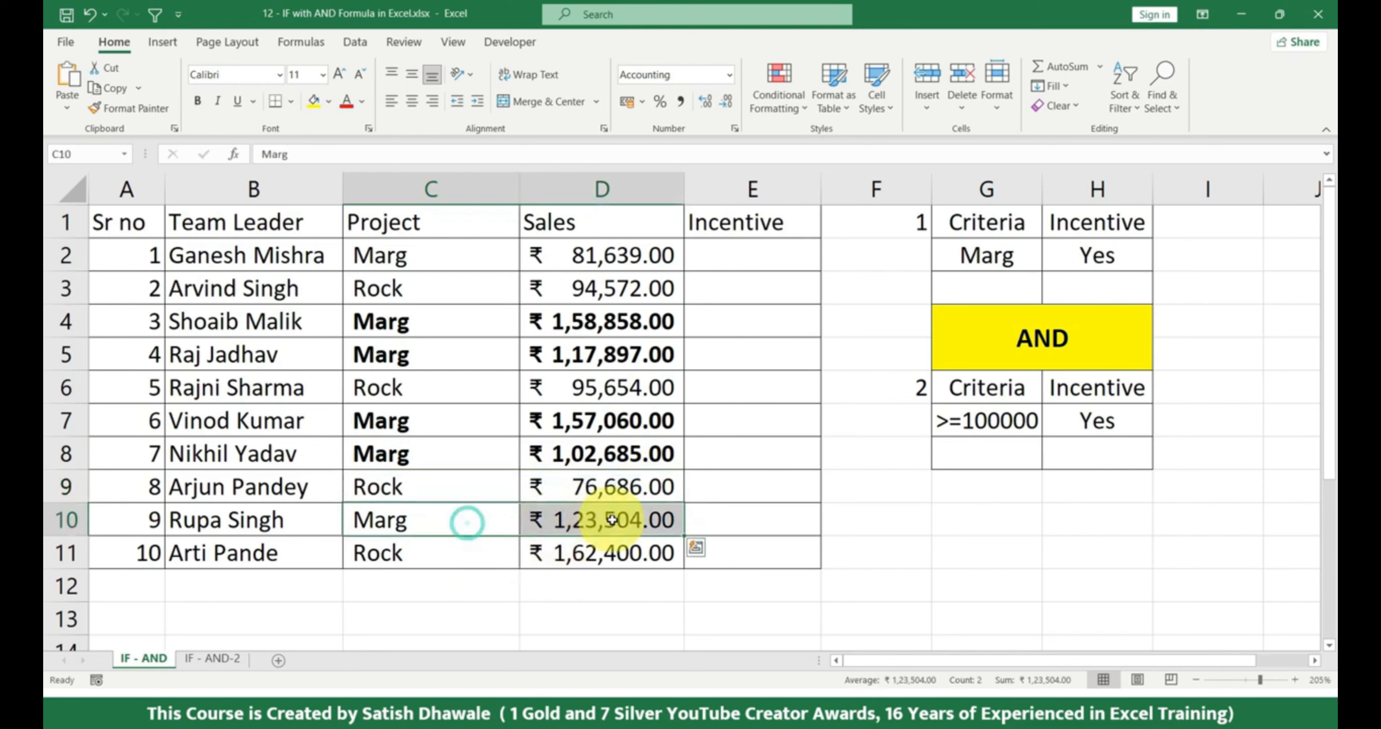
{"action": "key", "text": "ctrl+b"}
- Check row 11's project and sales against both criteria and review the bolded rows that qualify for the incentive
{"action": "left_click", "coordinate": [459, 566]}
{"action": "left_click_drag", "start_coordinate": [459, 566], "coordinate": [696, 560]}
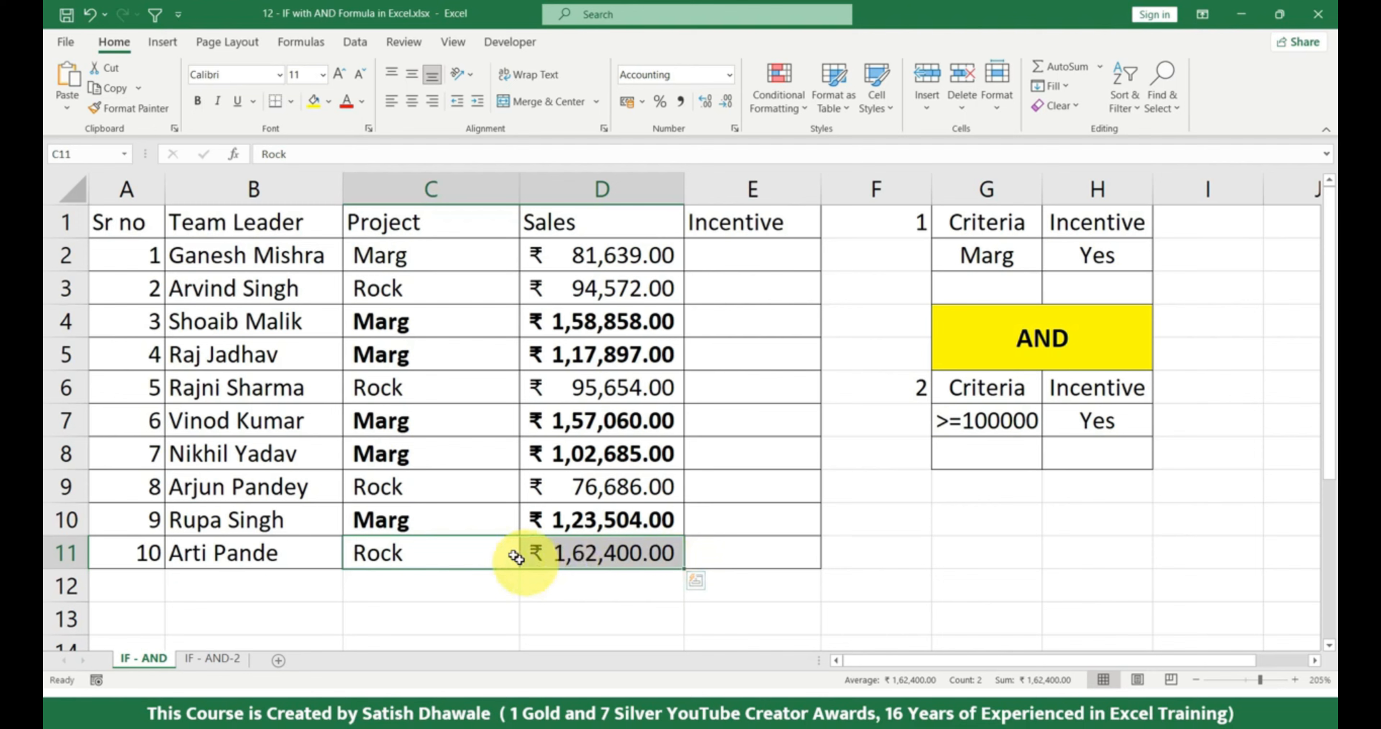
{"action": "left_click", "coordinate": [601, 549]}
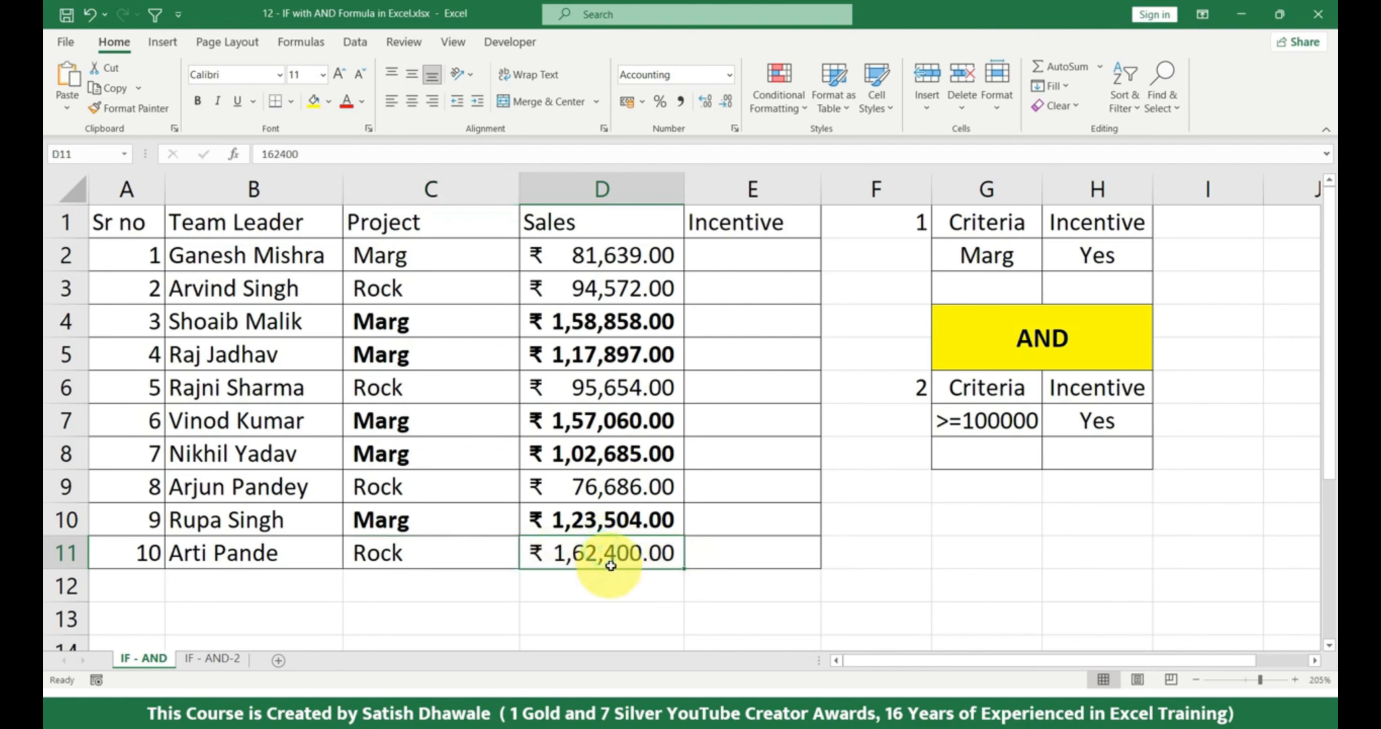
{"action": "left_click", "coordinate": [445, 560]}
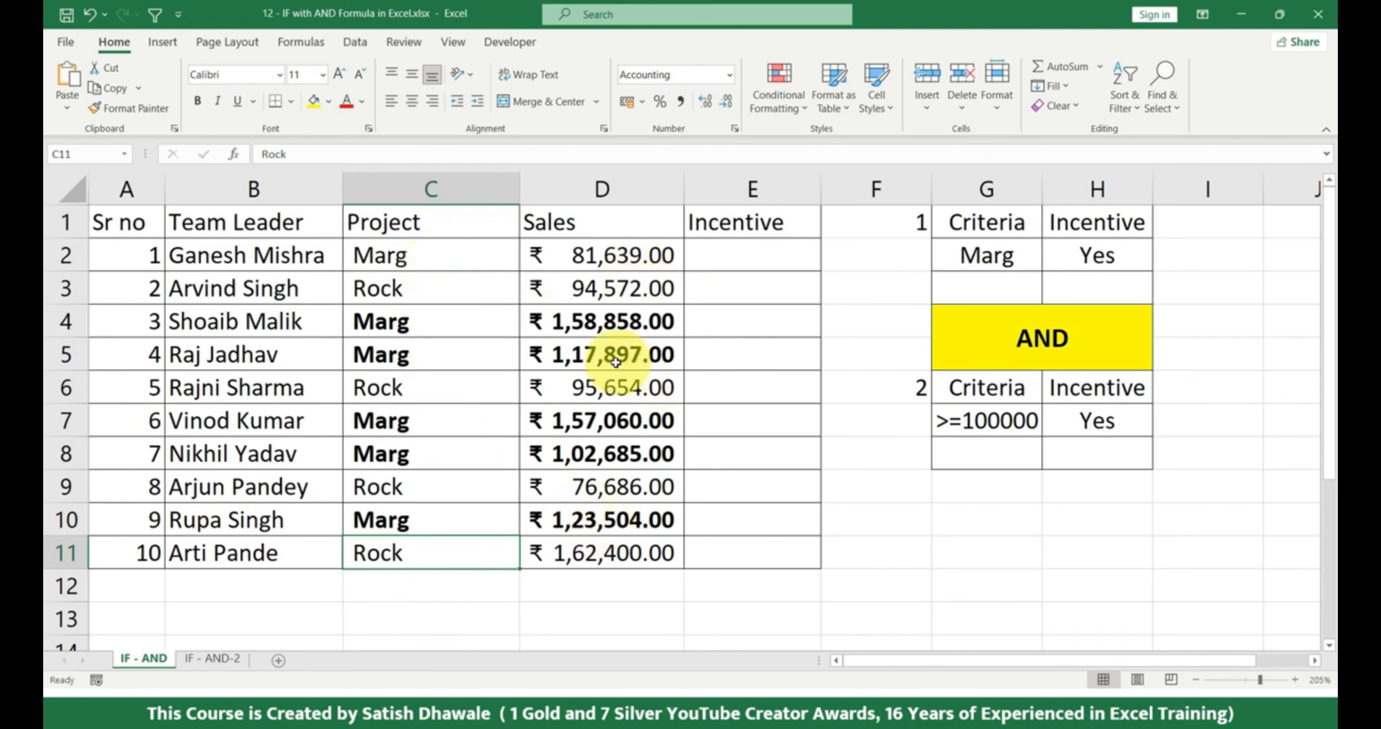
{"action": "left_click", "coordinate": [455, 321]}
{"action": "left_click", "coordinate": [558, 322]}
{"action": "left_click", "coordinate": [447, 353]}
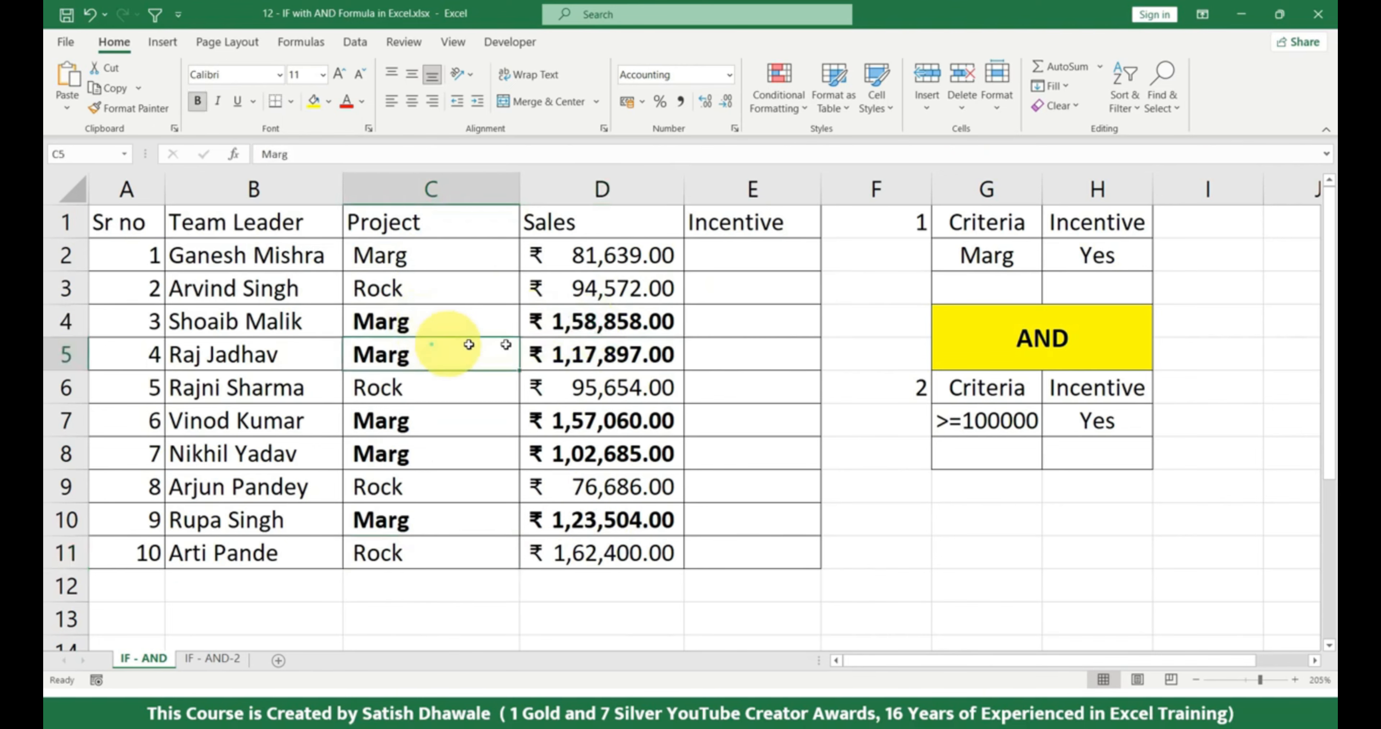
{"action": "left_click", "coordinate": [591, 346]}
{"action": "left_click_drag", "start_coordinate": [438, 428], "coordinate": [576, 425]}
{"action": "left_click_drag", "start_coordinate": [460, 462], "coordinate": [601, 460]}
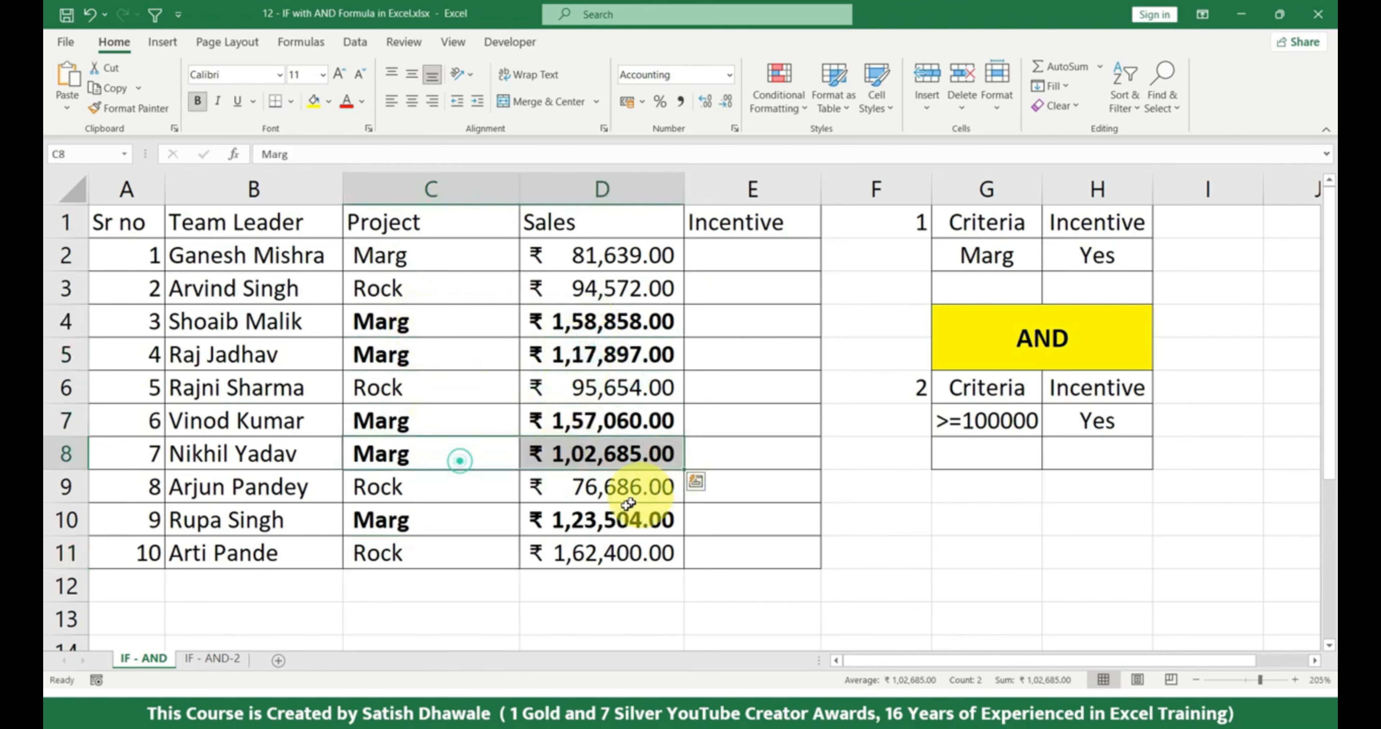
{"action": "left_click_drag", "start_coordinate": [471, 519], "coordinate": [590, 518]}
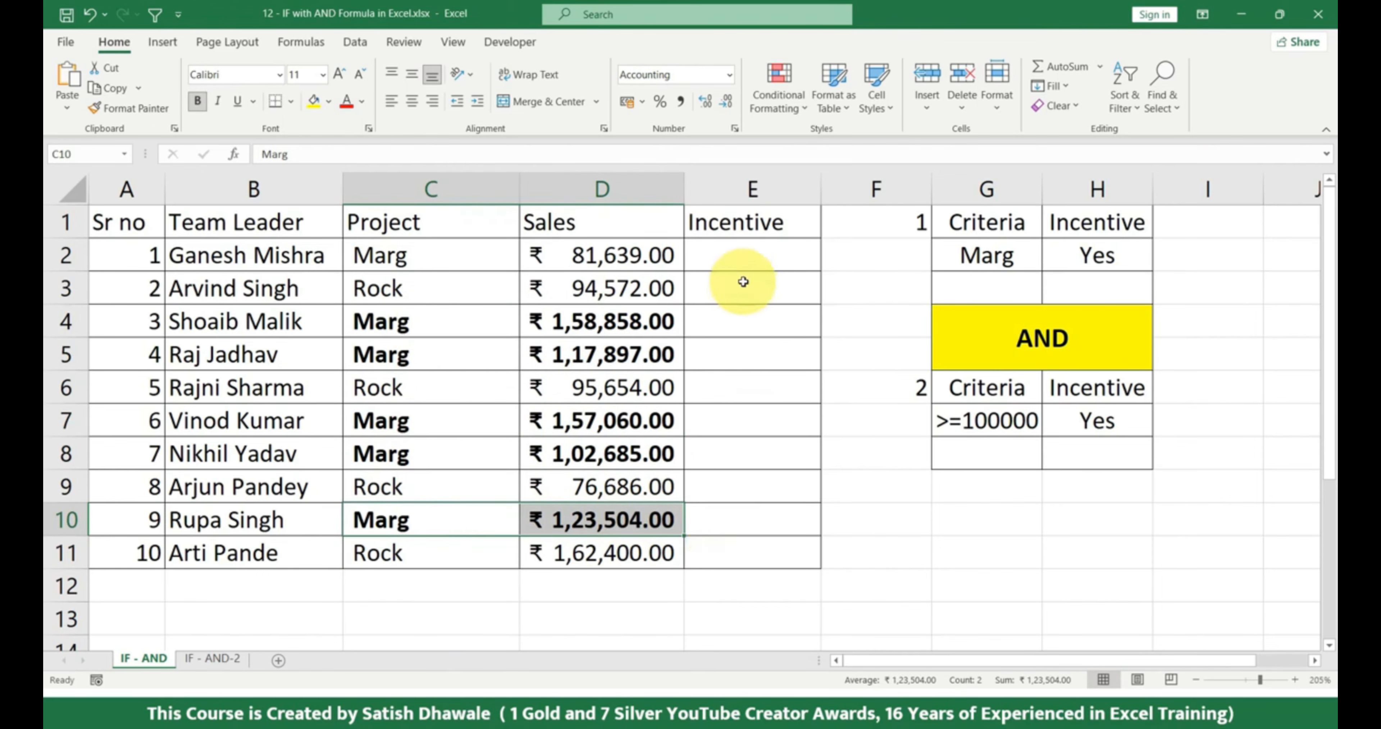
{"action": "left_click", "coordinate": [747, 259]}
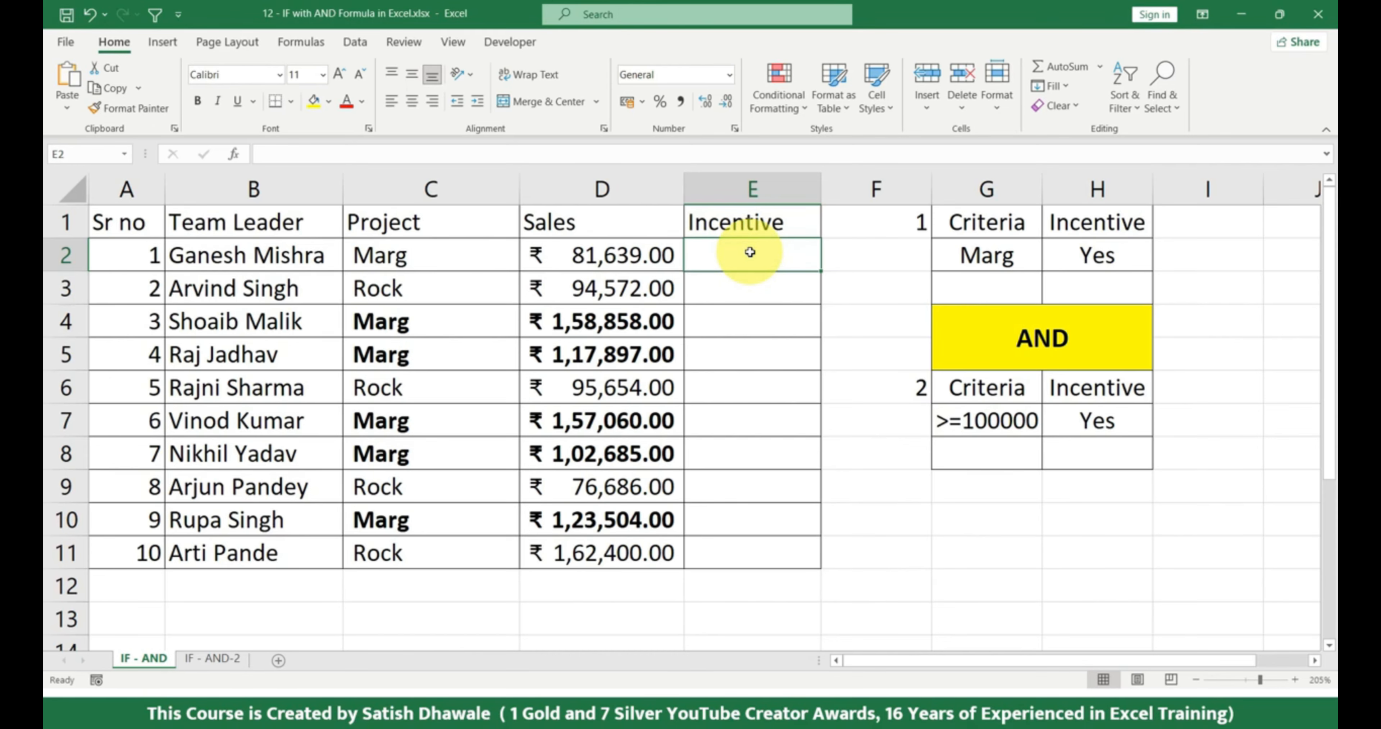
- Enter the text Driving Licence in cell D15, in the empty area below the sales table
{"action": "scroll", "coordinate": [750, 251], "scroll_direction": "down", "scroll_amount": 3}
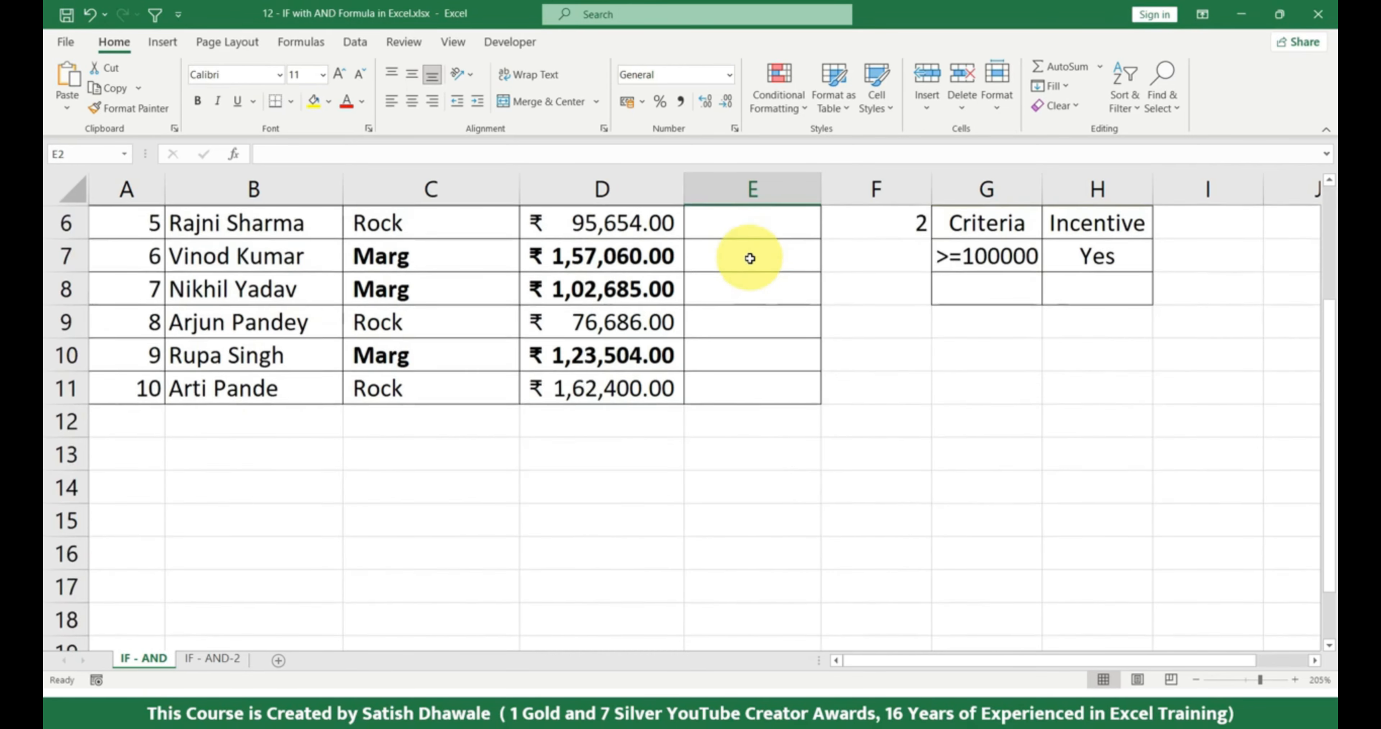
{"action": "left_click", "coordinate": [593, 356]}
{"action": "left_click", "coordinate": [585, 405]}
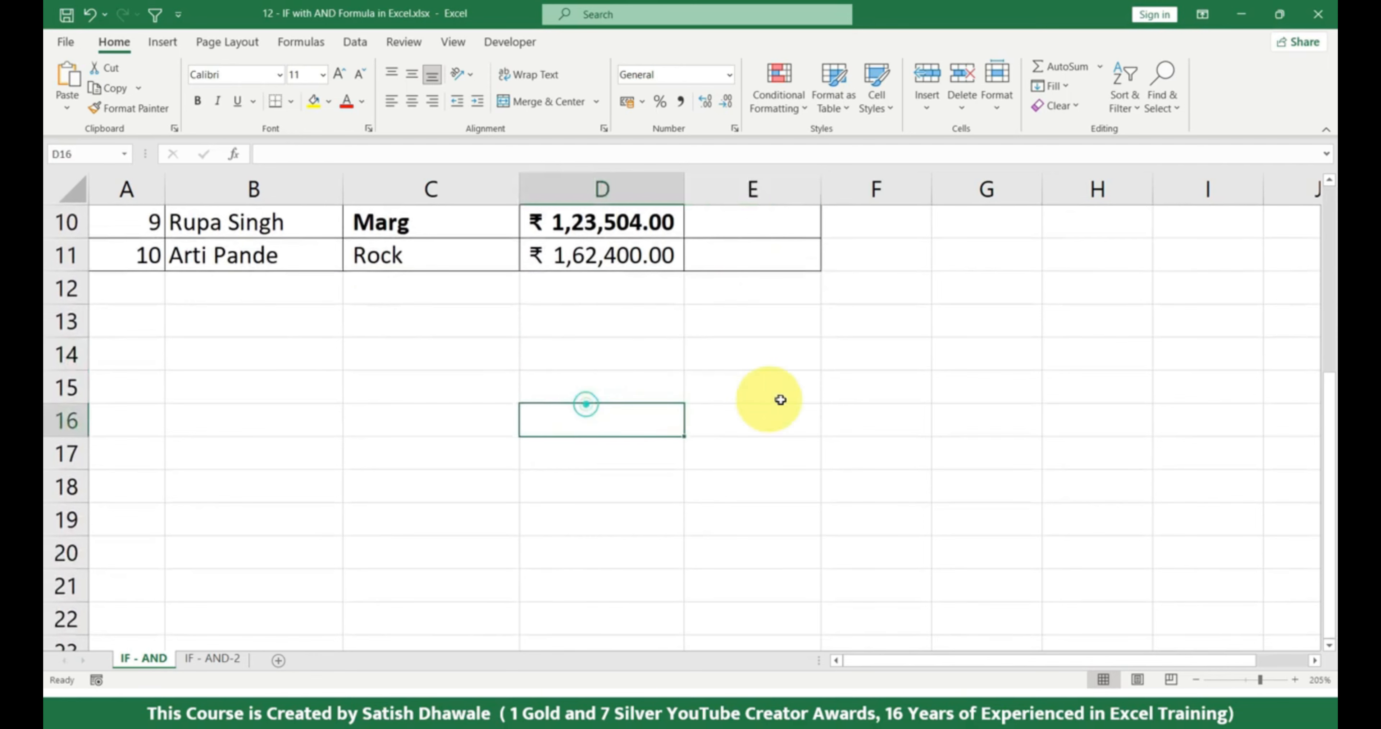
{"action": "key", "text": "Up"}
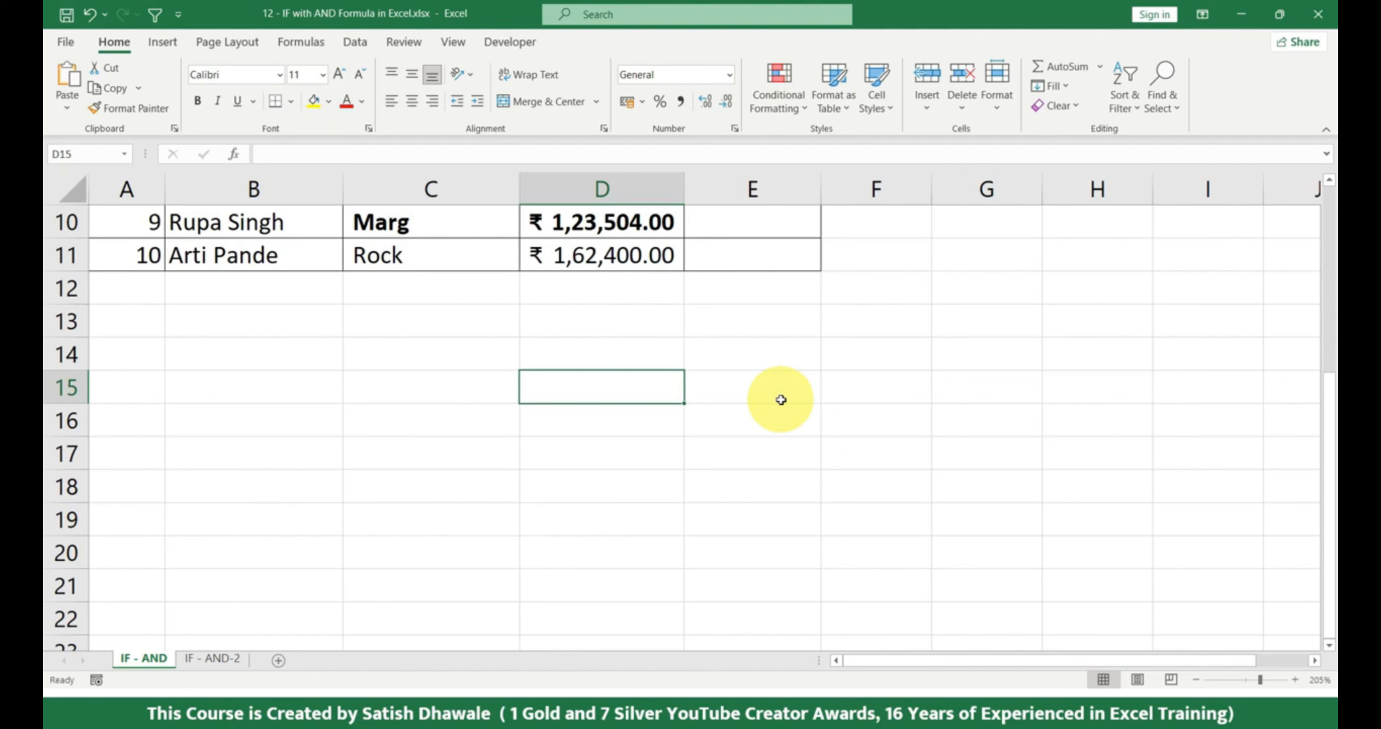
{"action": "type", "text": "Driving Lic"}
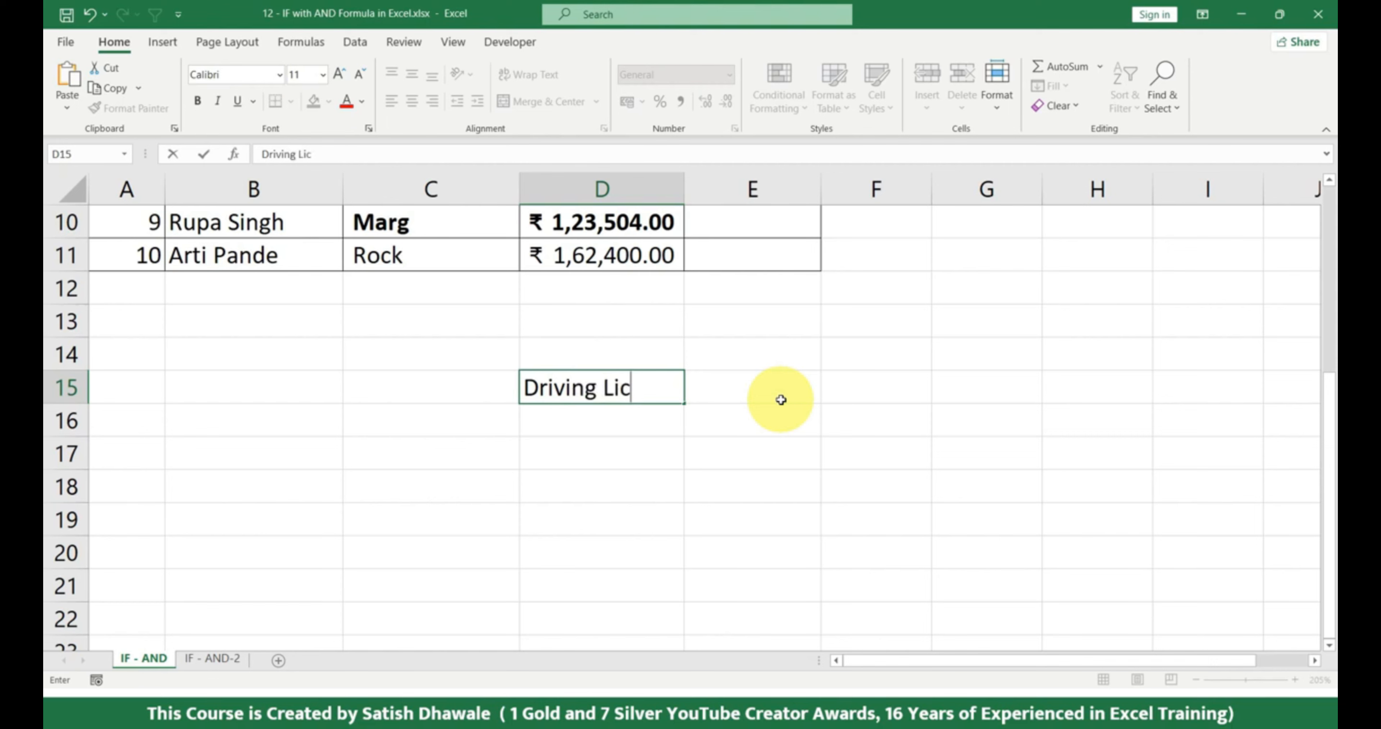
{"action": "type", "text": "ence"}
{"action": "key", "text": "Return"}
{"action": "key", "text": "Up"}
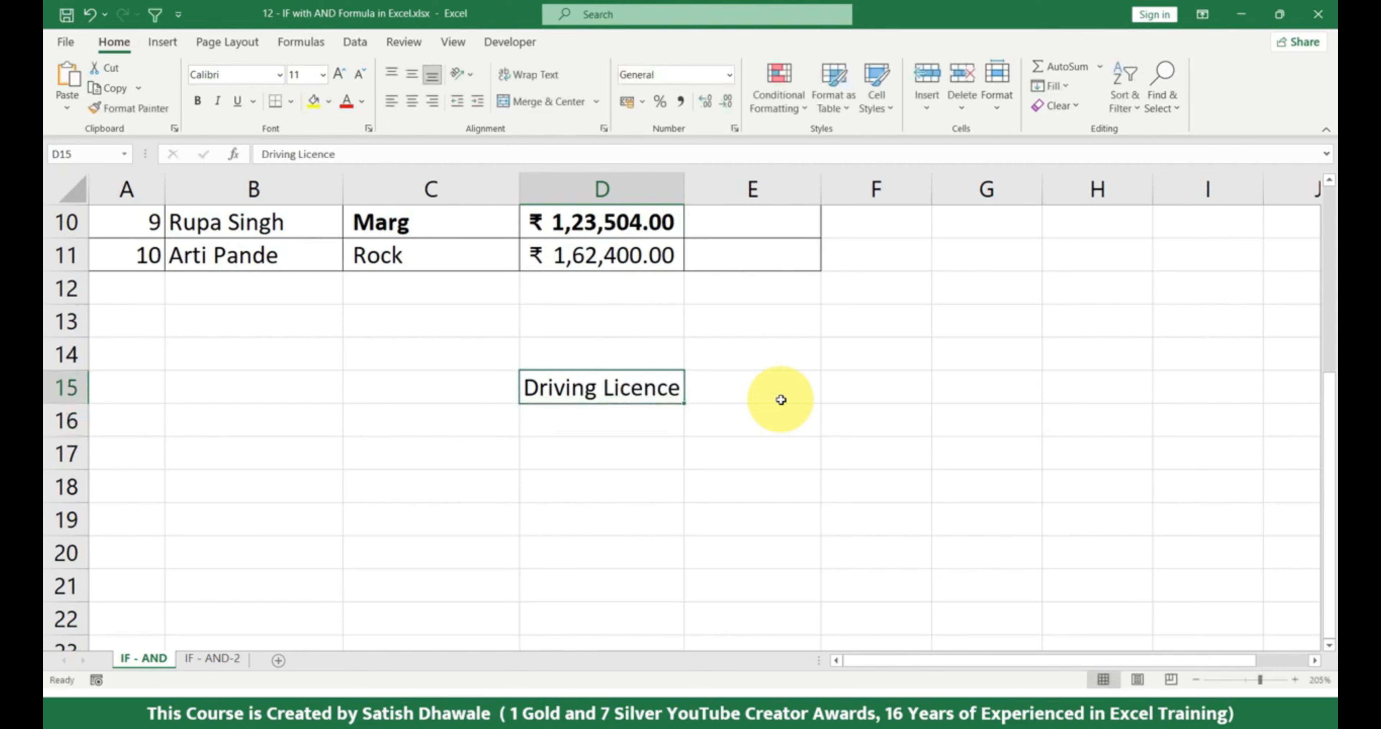
- Enter the heading Document required in cell E16 and fill it across to H16
{"action": "left_click", "coordinate": [786, 391]}
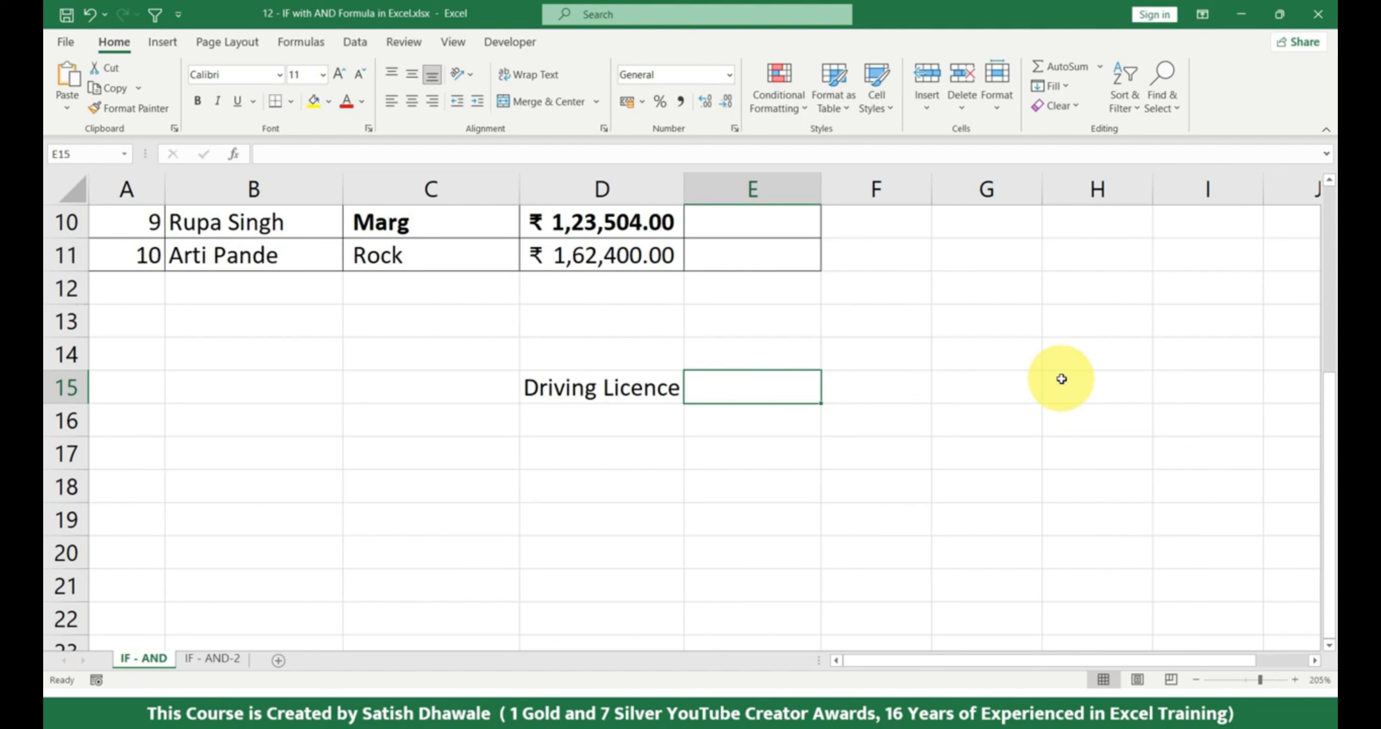
{"action": "key", "text": "Down"}
{"action": "key", "text": "Left"}
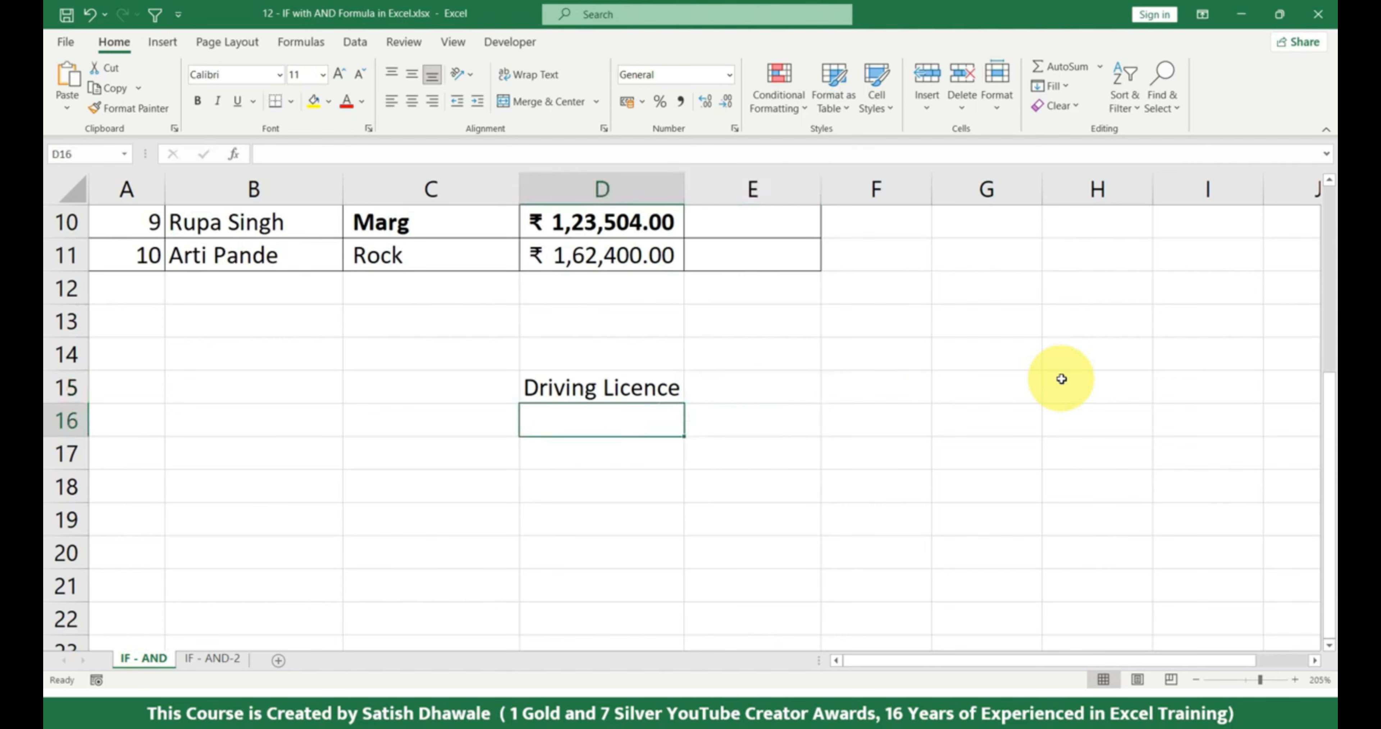
{"action": "key", "text": "Right"}
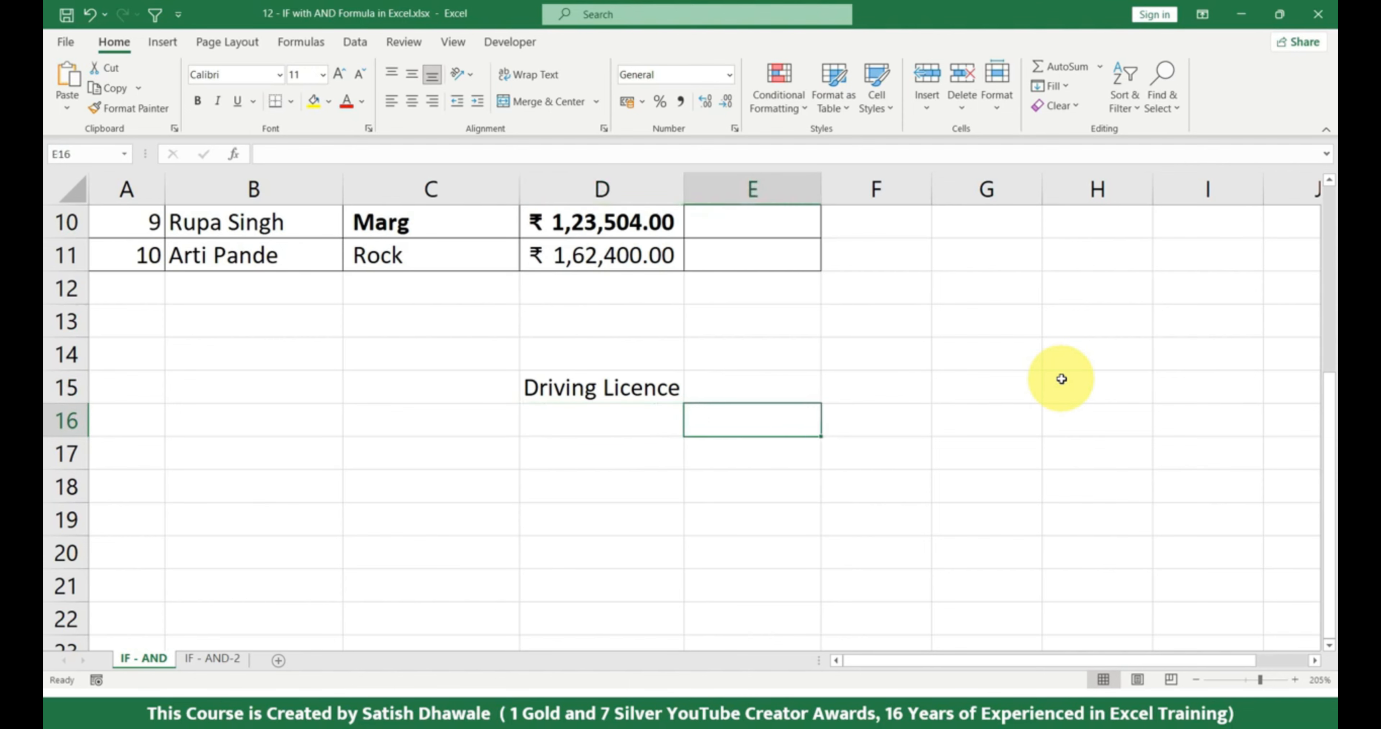
{"action": "type", "text": "Document re"}
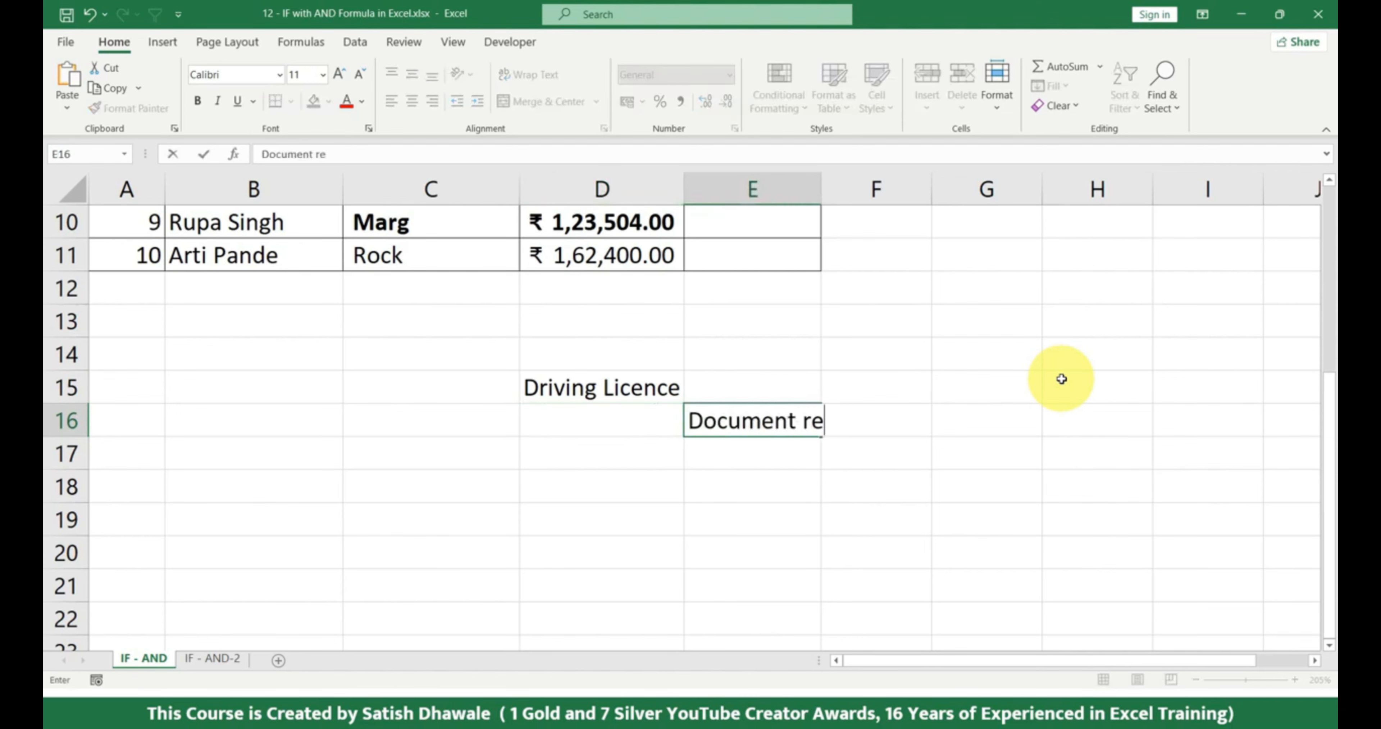
{"action": "type", "text": "quired"}
{"action": "key", "text": "Return"}
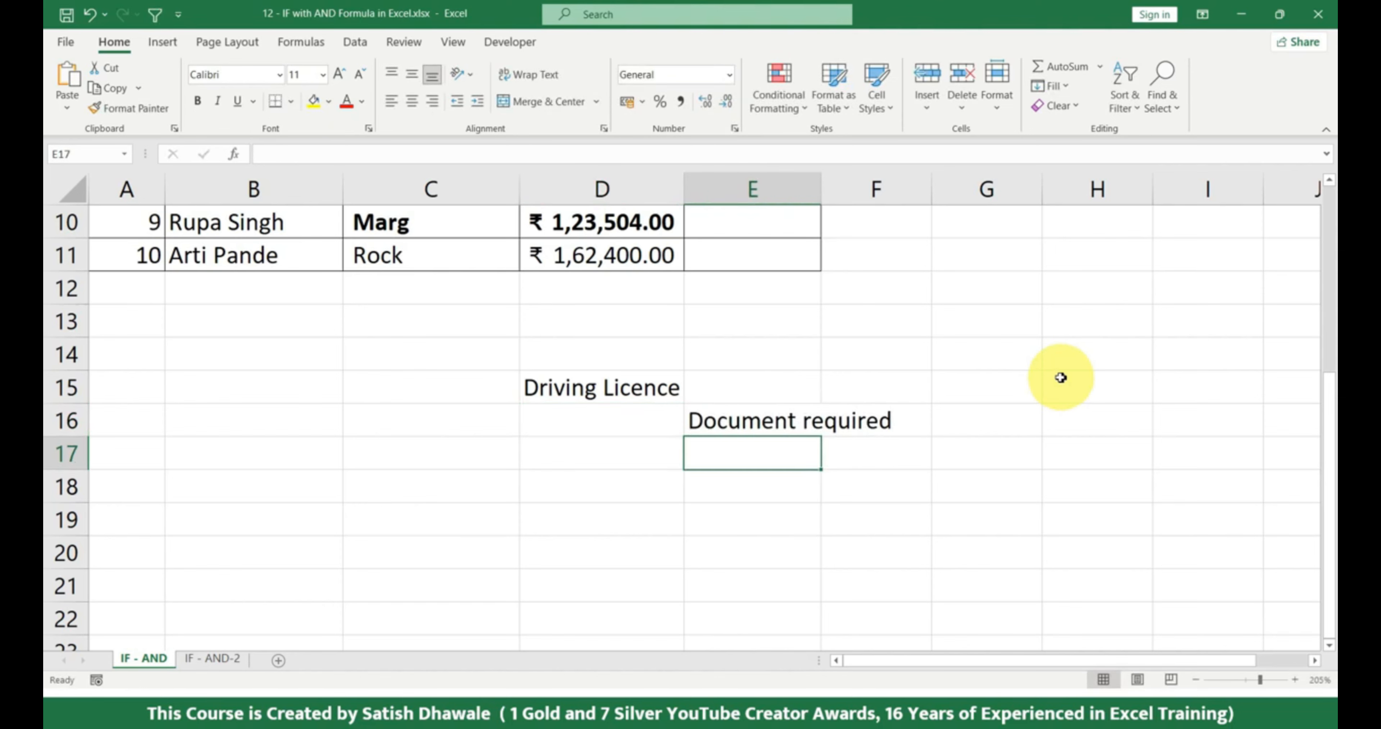
{"action": "left_click", "coordinate": [800, 418]}
{"action": "left_click_drag", "start_coordinate": [820, 438], "coordinate": [1147, 434]}
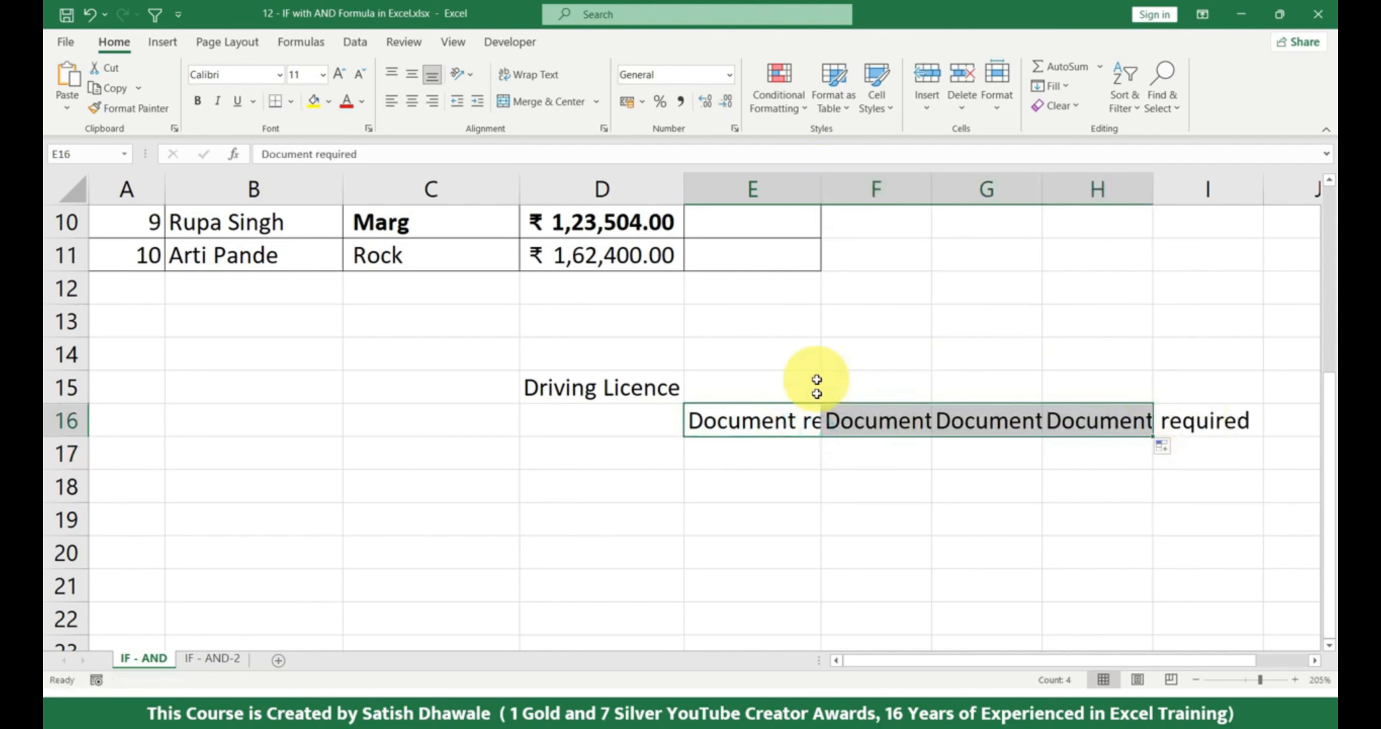
- Enter Aadhar Card, PanCard and Voting Card in cells E17 to G17 and widen column G to fit
{"action": "left_click", "coordinate": [789, 459]}
{"action": "type", "text": "Aadha"}
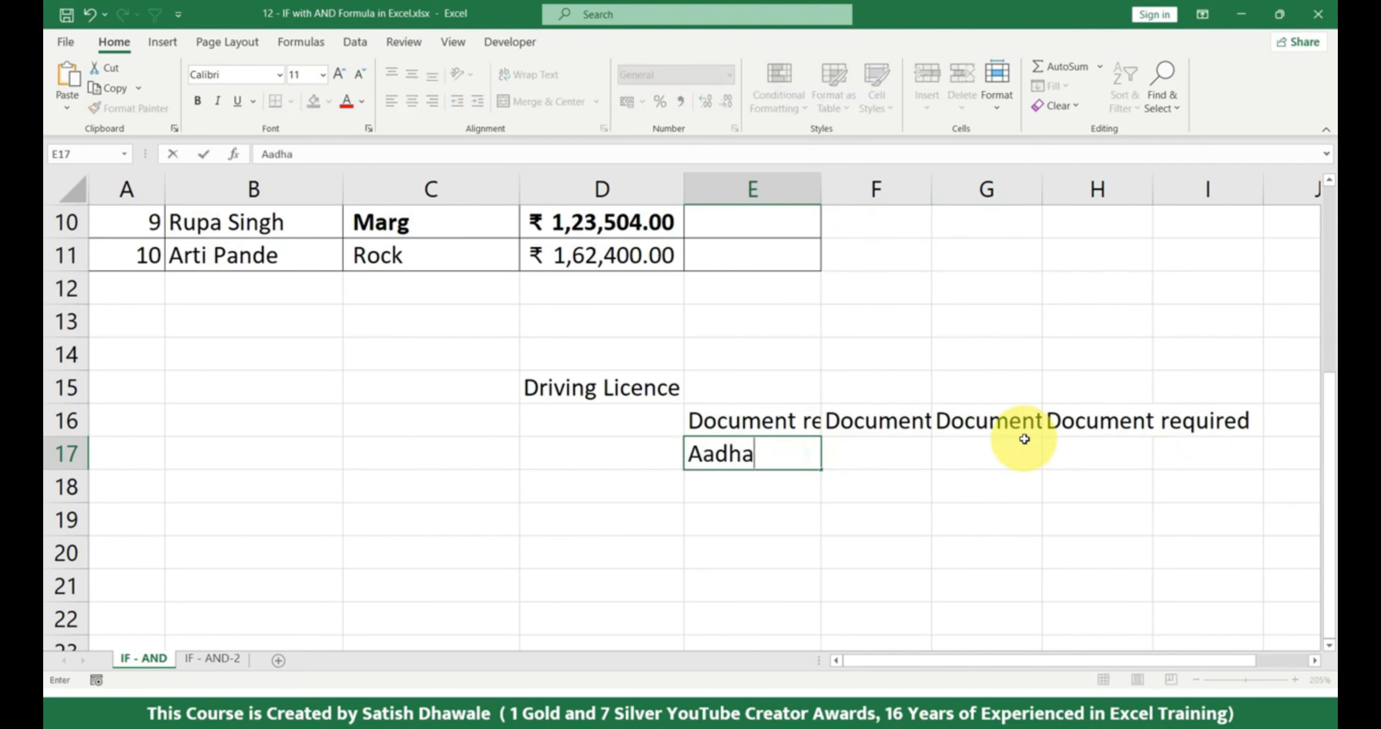
{"action": "type", "text": "r Card"}
{"action": "key", "text": "Tab"}
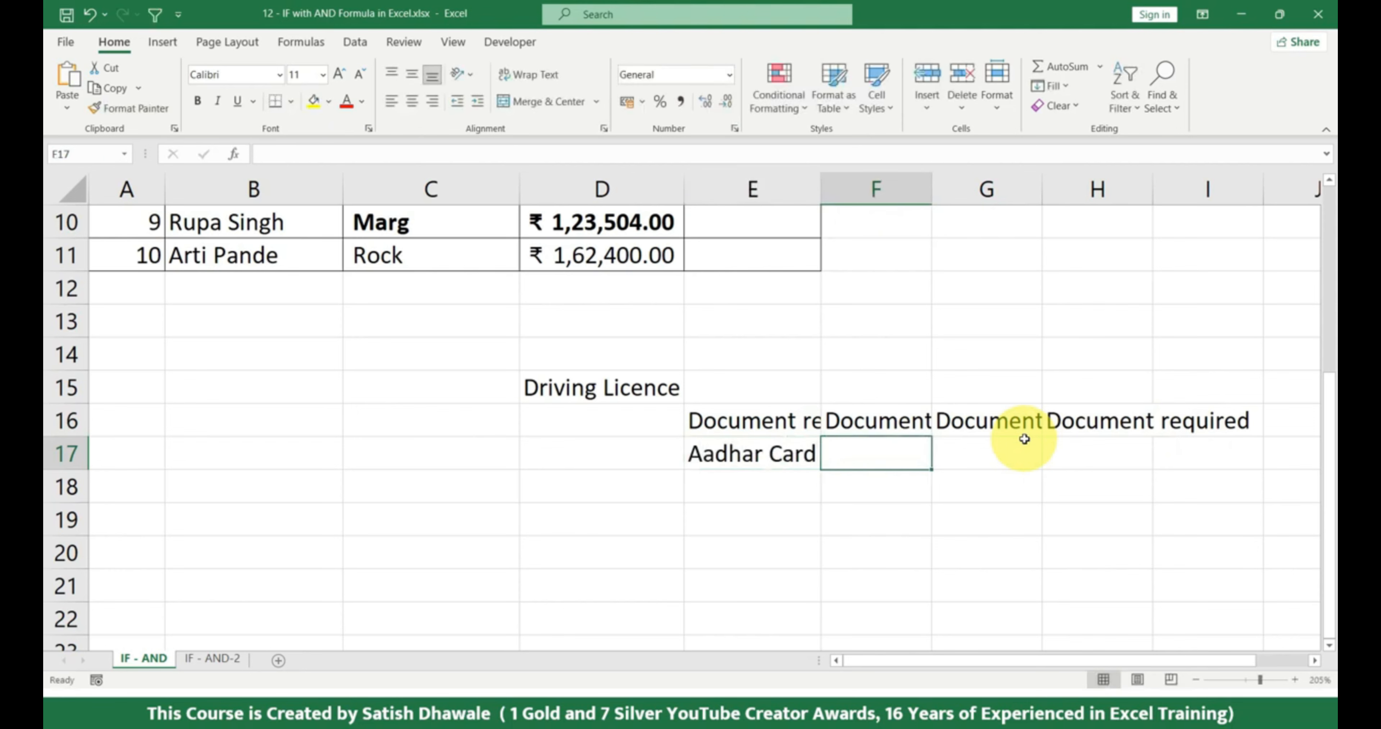
{"action": "type", "text": "Pn"}
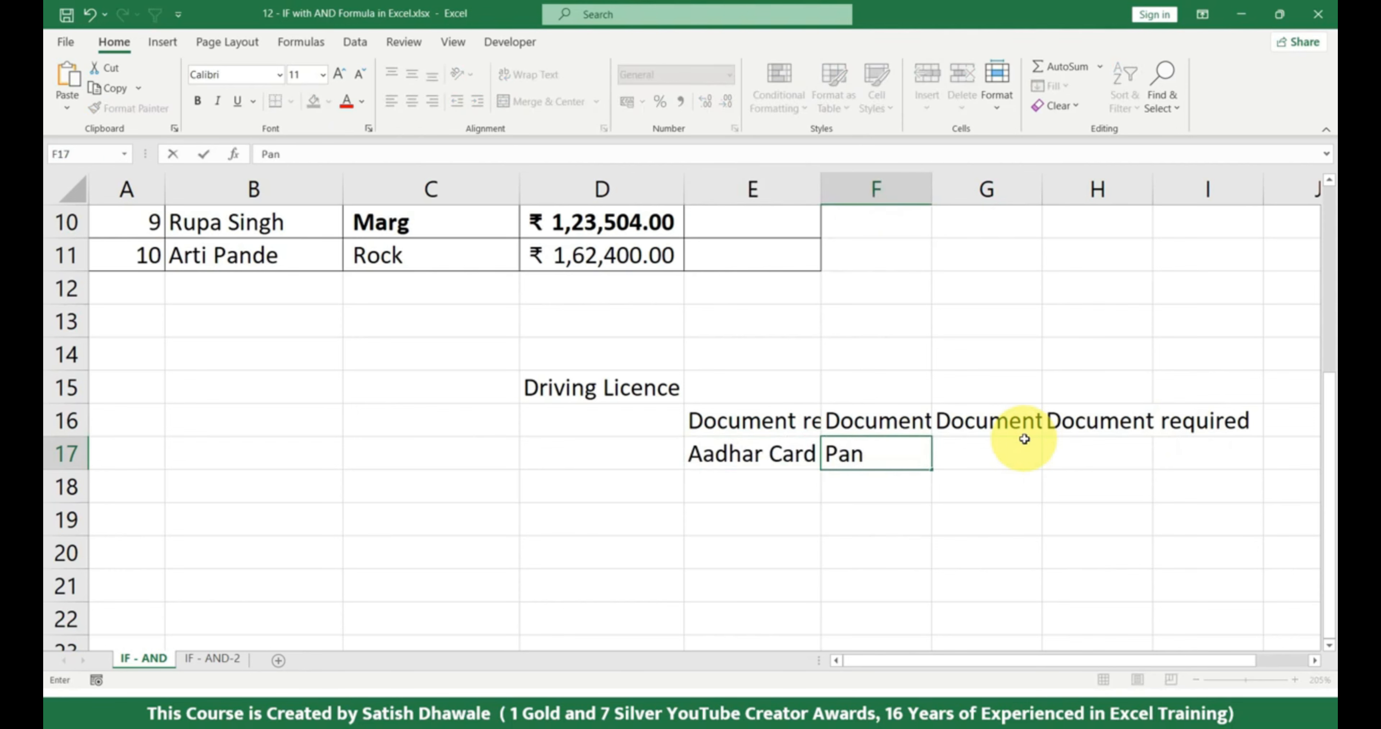
{"action": "key", "text": "Tab"}
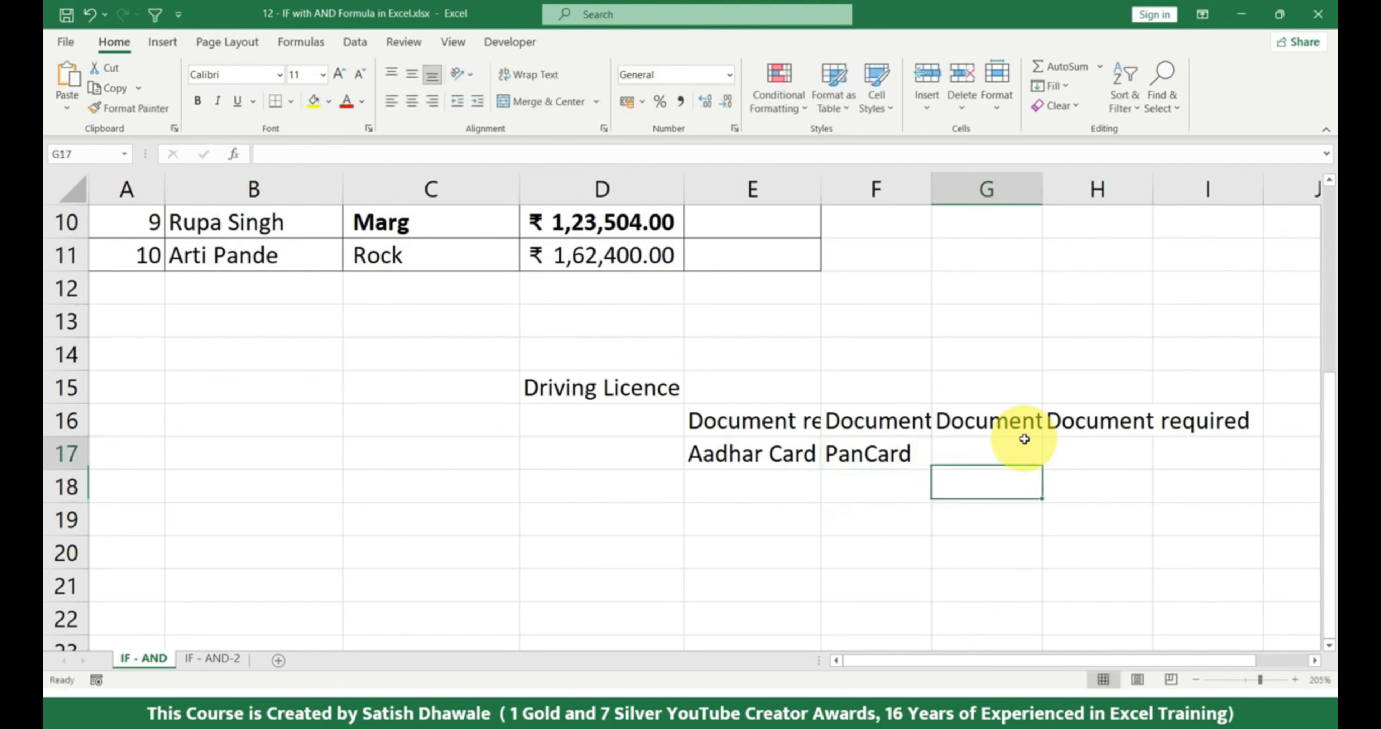
{"action": "type", "text": "Voting Car"}
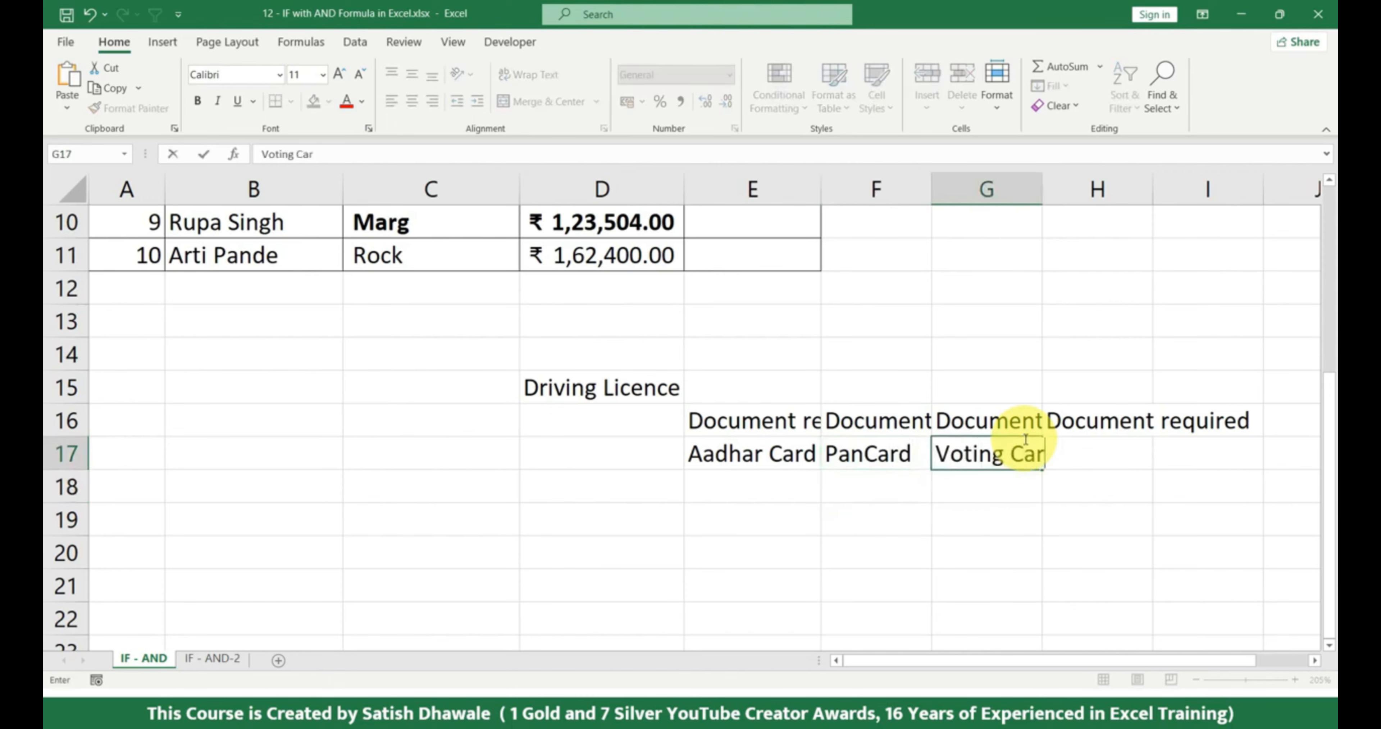
{"action": "type", "text": "d"}
{"action": "key", "text": "Return"}
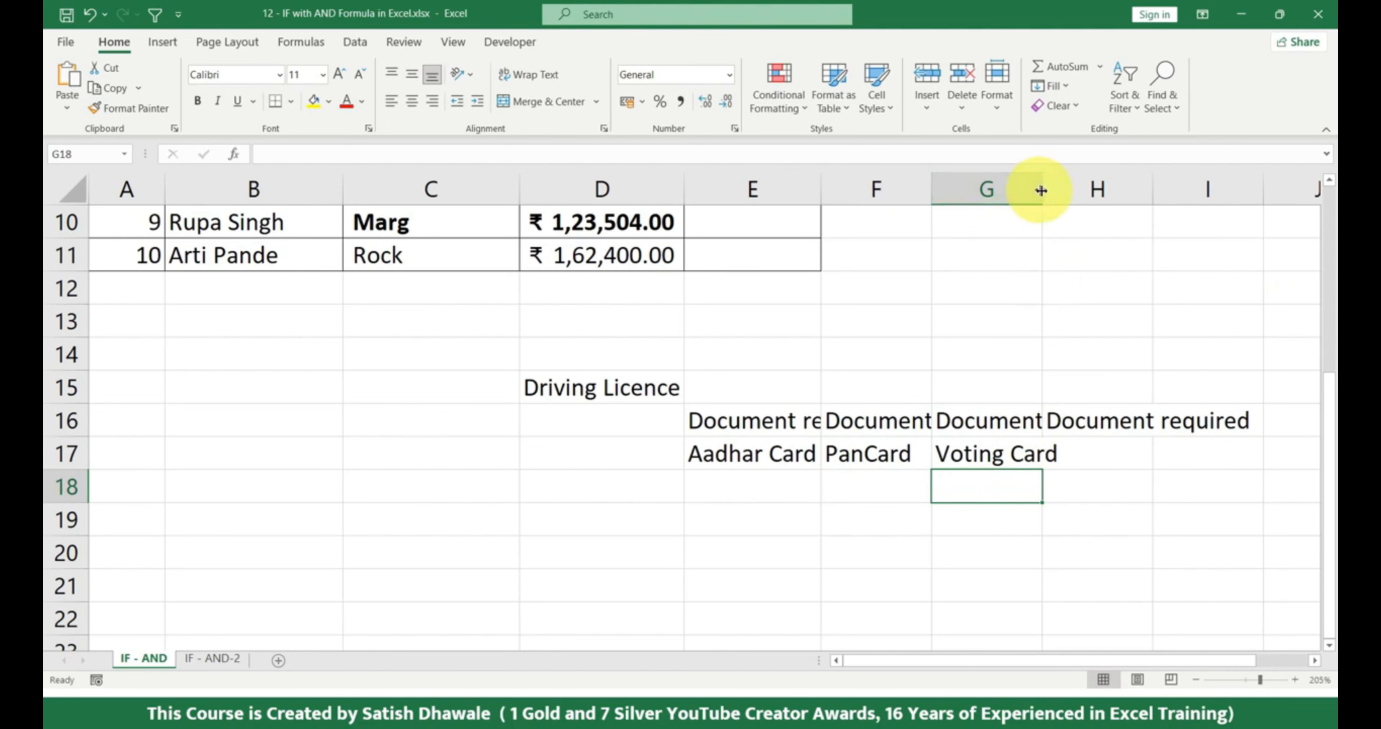
{"action": "left_click_drag", "start_coordinate": [1041, 191], "coordinate": [1087, 190]}
- Examine the three document names in row 17 one by one as the conditions for a driving licence
{"action": "left_click_drag", "start_coordinate": [989, 453], "coordinate": [776, 454]}
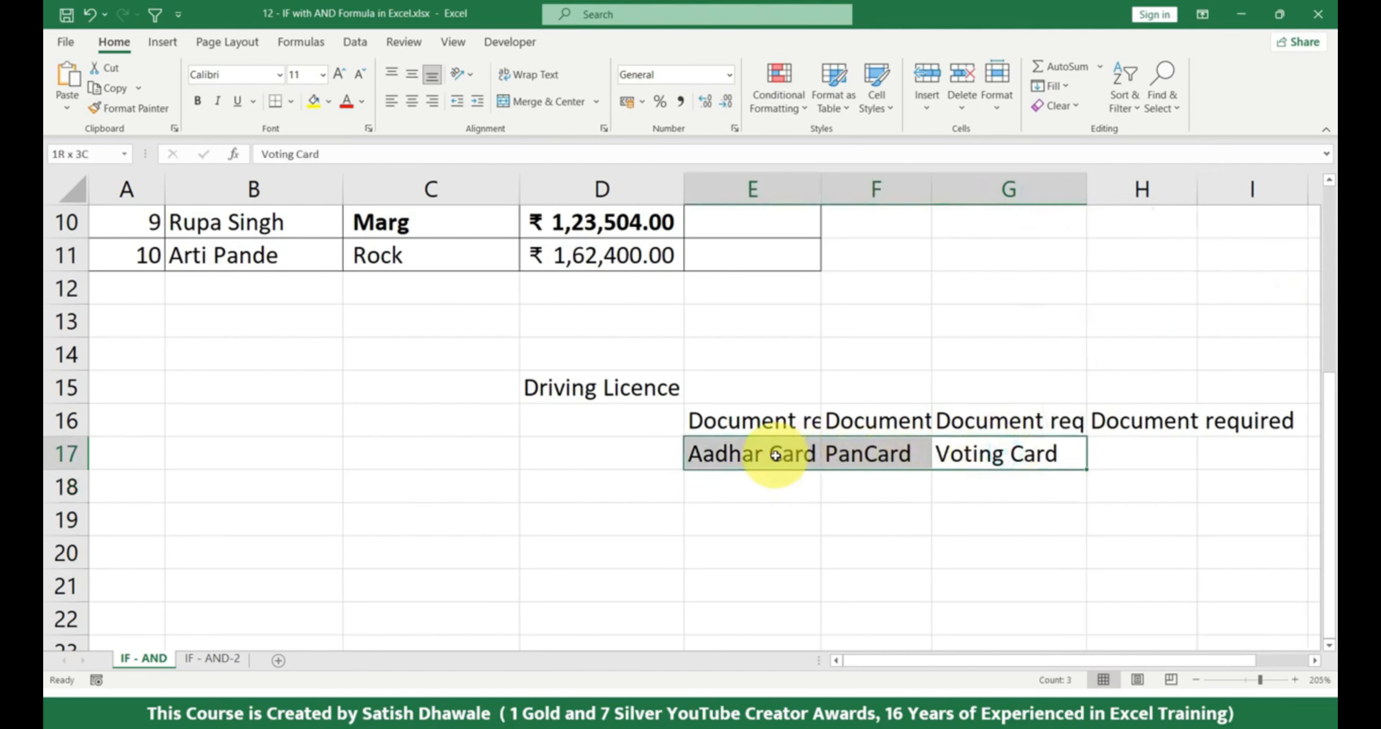
{"action": "left_click", "coordinate": [775, 455]}
{"action": "left_click", "coordinate": [871, 455]}
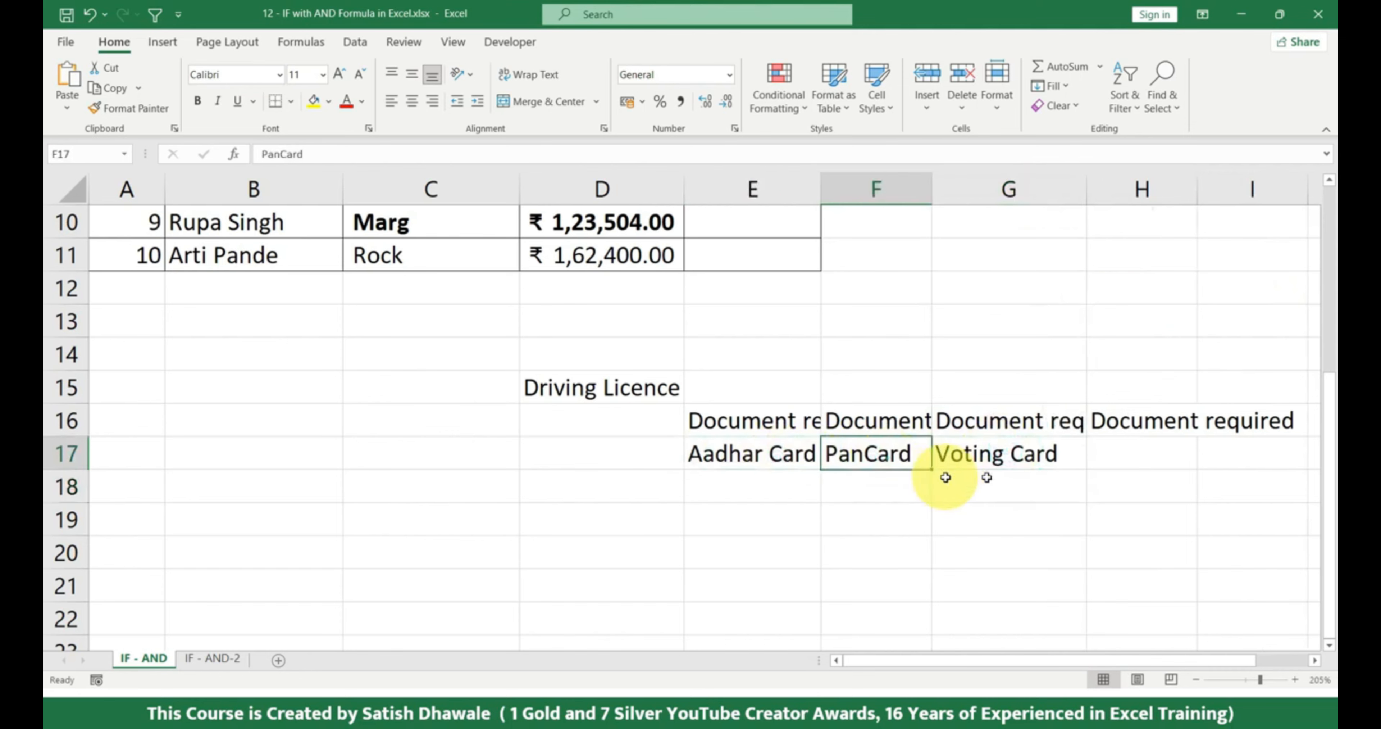
{"action": "left_click", "coordinate": [1015, 470]}
{"action": "left_click_drag", "start_coordinate": [785, 460], "coordinate": [788, 519]}
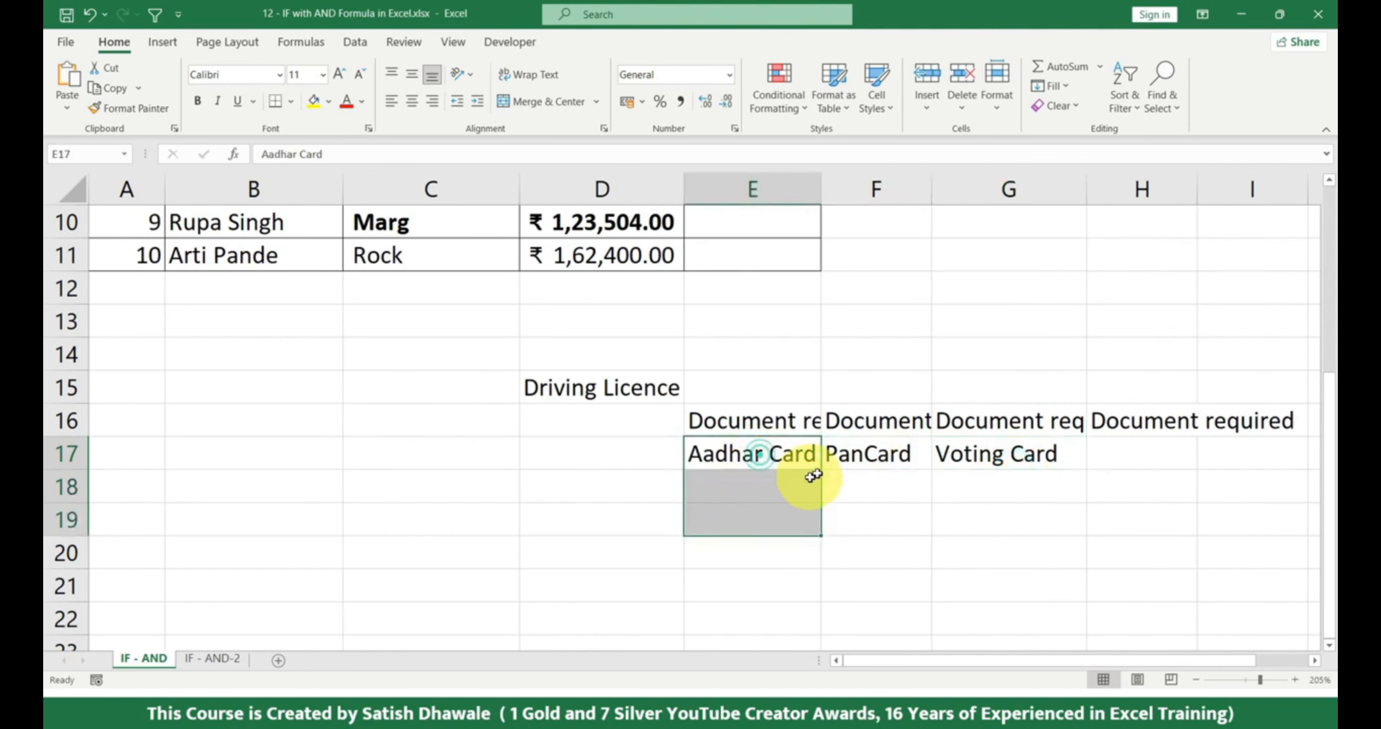
{"action": "left_click_drag", "start_coordinate": [858, 456], "coordinate": [879, 519]}
{"action": "left_click_drag", "start_coordinate": [965, 449], "coordinate": [965, 492]}
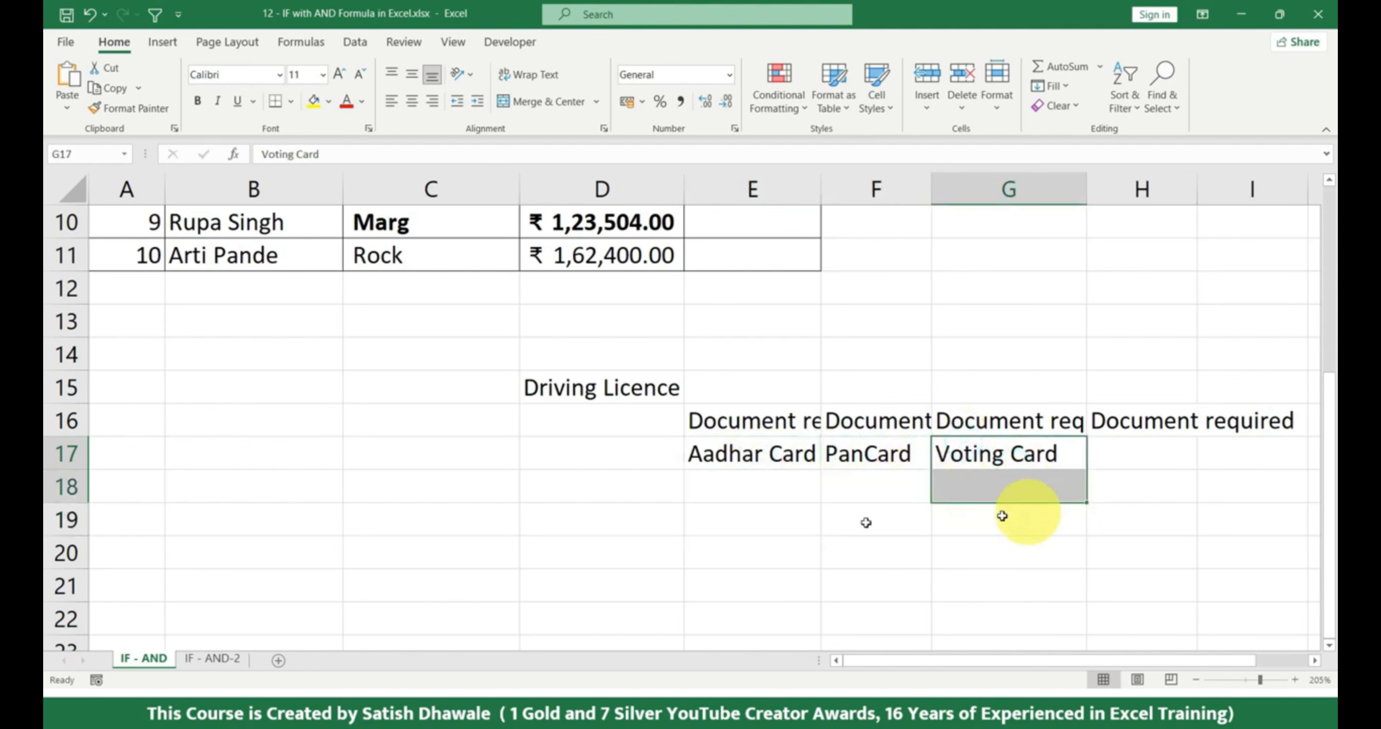
{"action": "left_click", "coordinate": [583, 495]}
- Enter Yes under each of the three documents in cells E18 to G18
{"action": "left_click", "coordinate": [728, 487]}
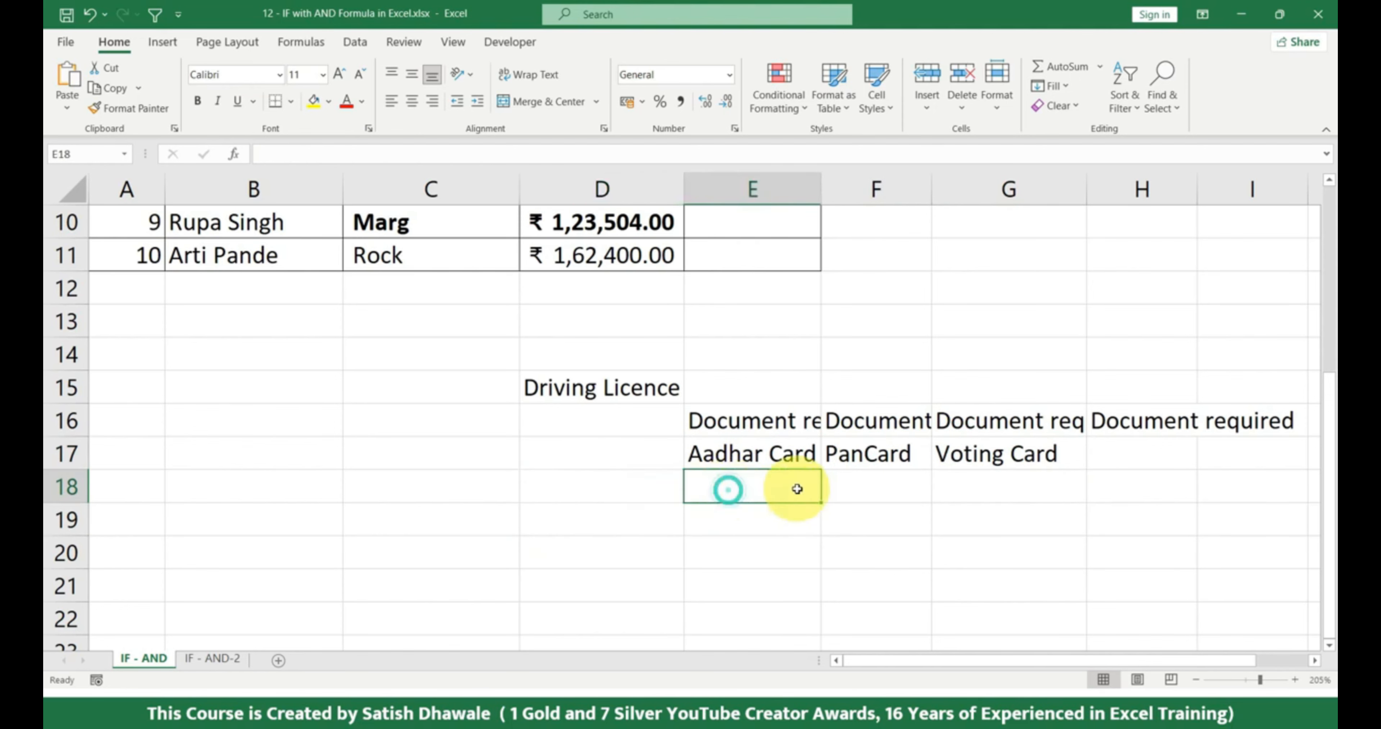
{"action": "type", "text": "Yes"}
{"action": "key", "text": "Tab"}
{"action": "type", "text": "Yes"}
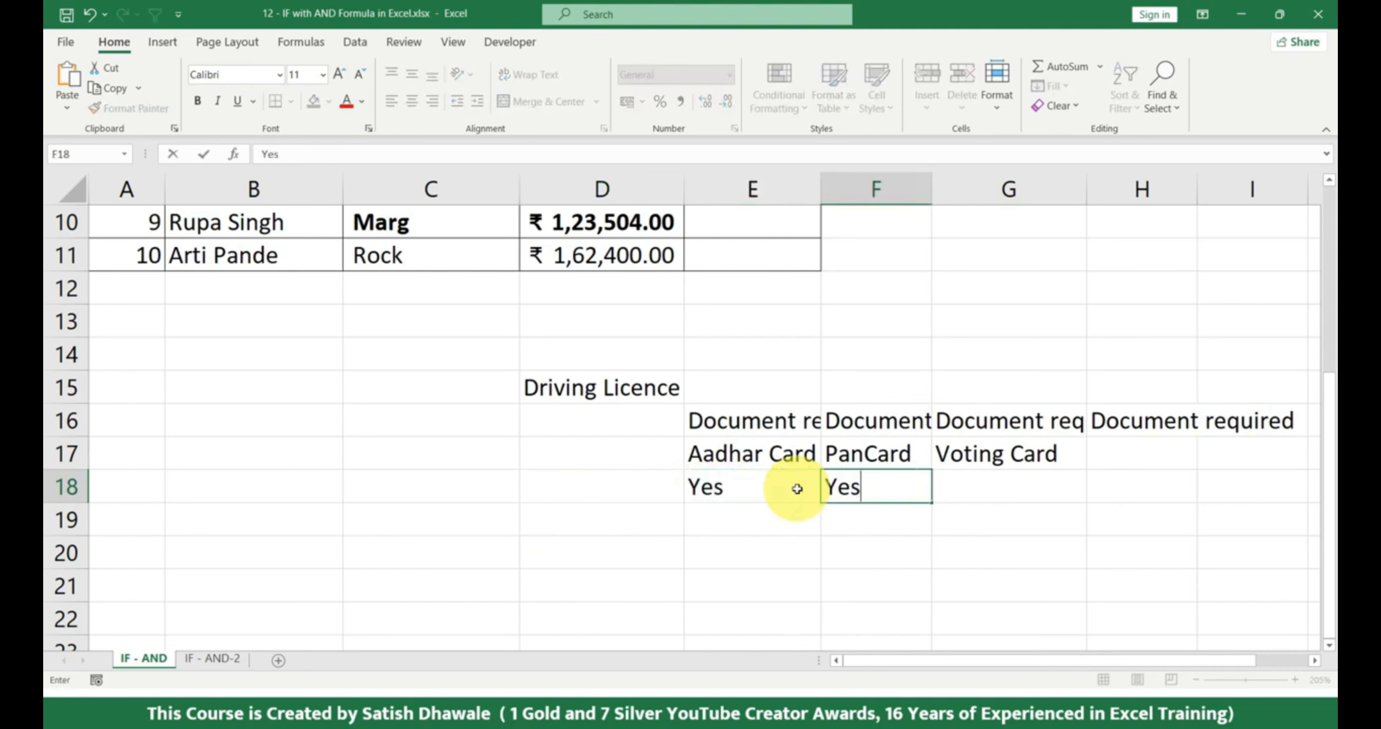
{"action": "key", "text": "Tab"}
{"action": "type", "text": "Yes"}
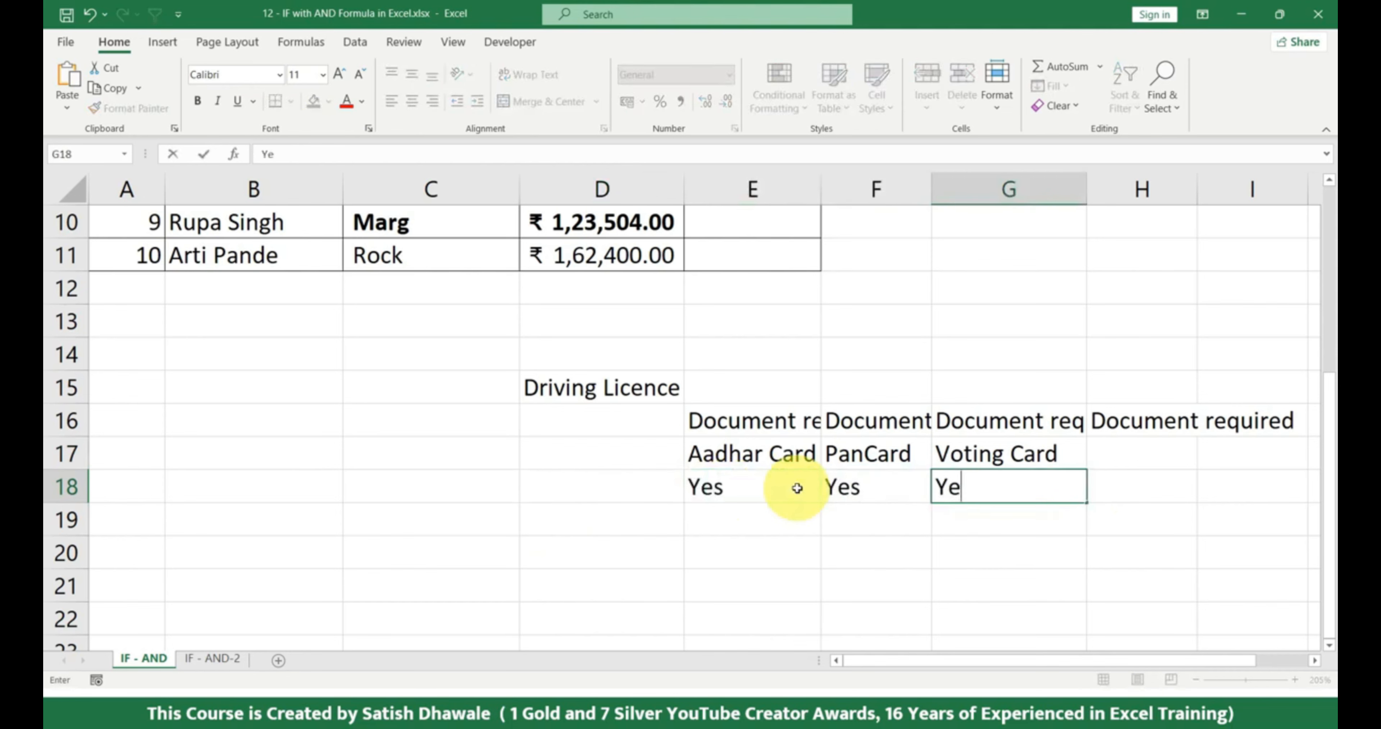
{"action": "key", "text": "Return"}
{"action": "left_click_drag", "start_coordinate": [751, 453], "coordinate": [719, 492]}
{"action": "left_click_drag", "start_coordinate": [868, 454], "coordinate": [872, 485]}
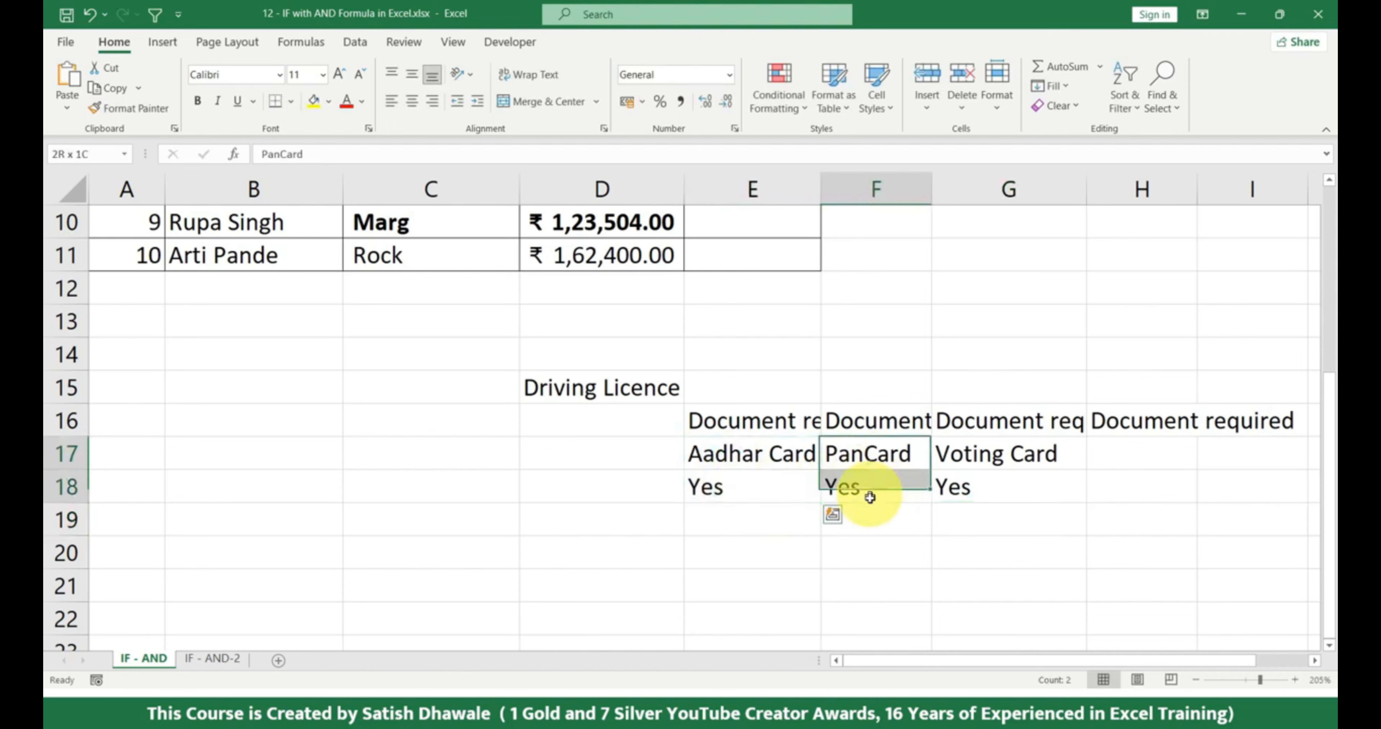
{"action": "left_click_drag", "start_coordinate": [992, 453], "coordinate": [972, 486]}
{"action": "left_click", "coordinate": [579, 493]}
- Enter No under Aadhar Card and Yes under PanCard and Voting Card in row 19
{"action": "left_click", "coordinate": [770, 517]}
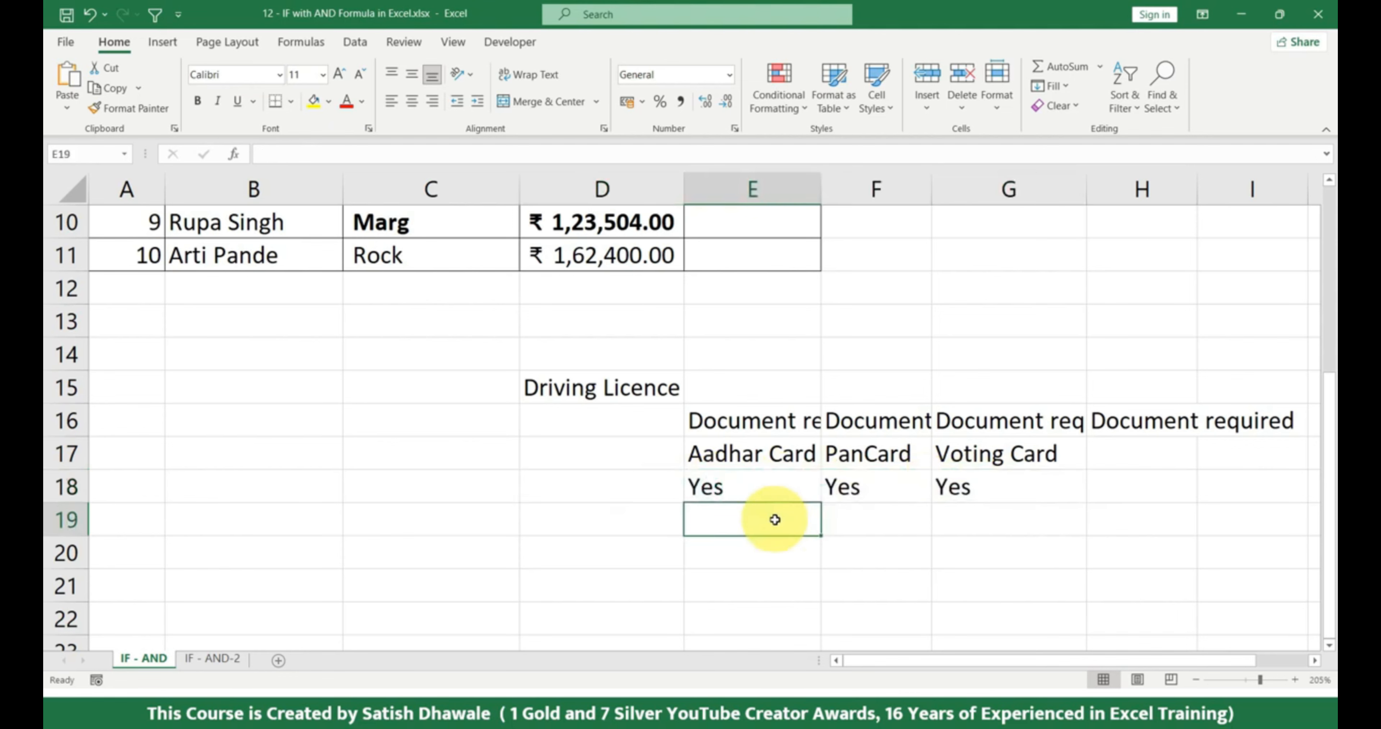
{"action": "type", "text": "No"}
{"action": "key", "text": "Tab"}
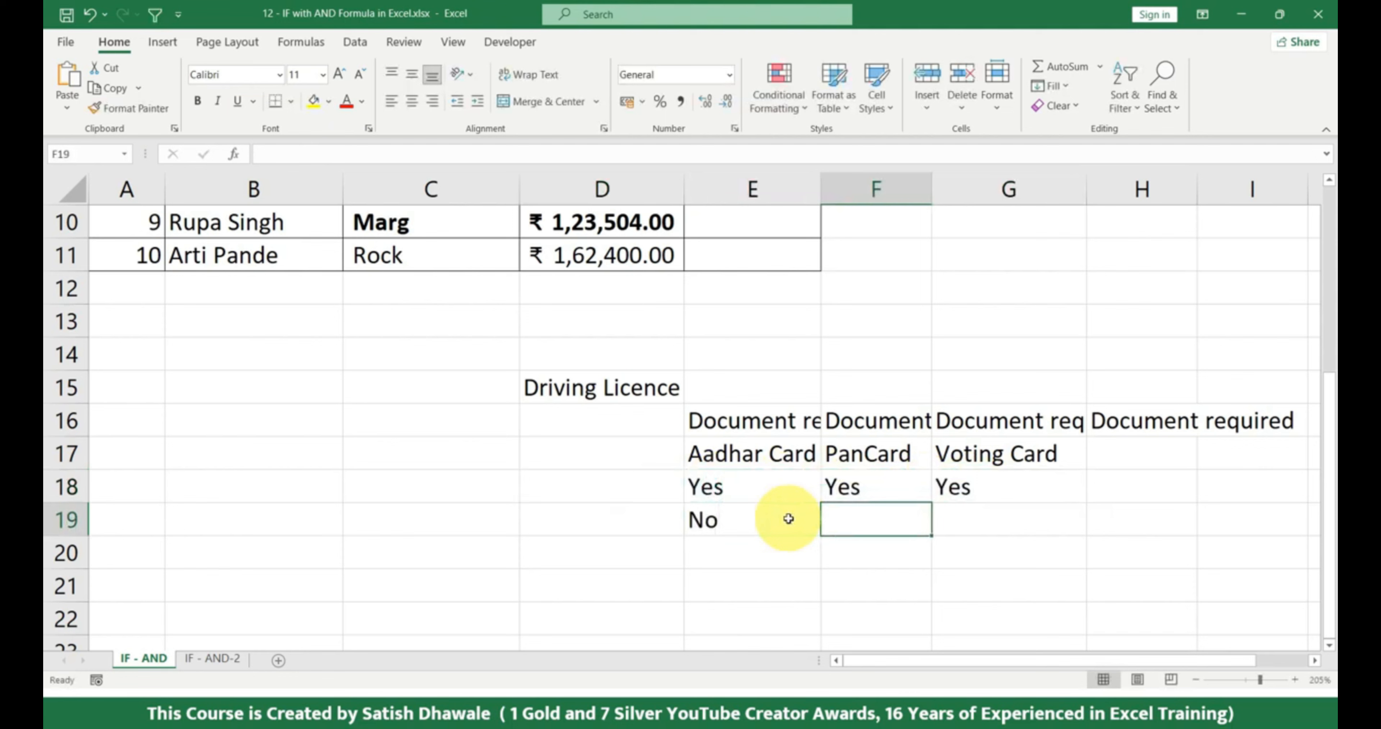
{"action": "type", "text": "Yes"}
{"action": "key", "text": "Tab"}
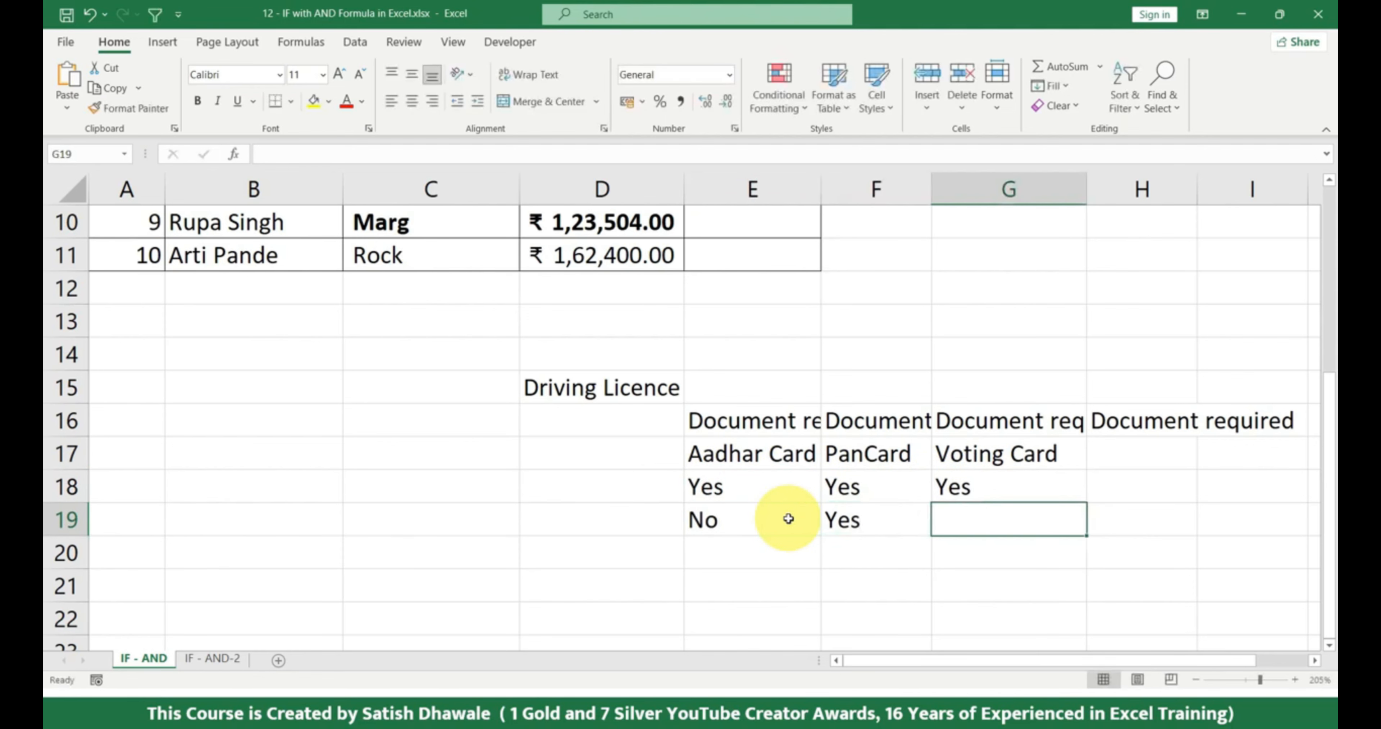
{"action": "key", "text": "Left"}
{"action": "key", "text": "Left"}
{"action": "key", "text": "Left"}
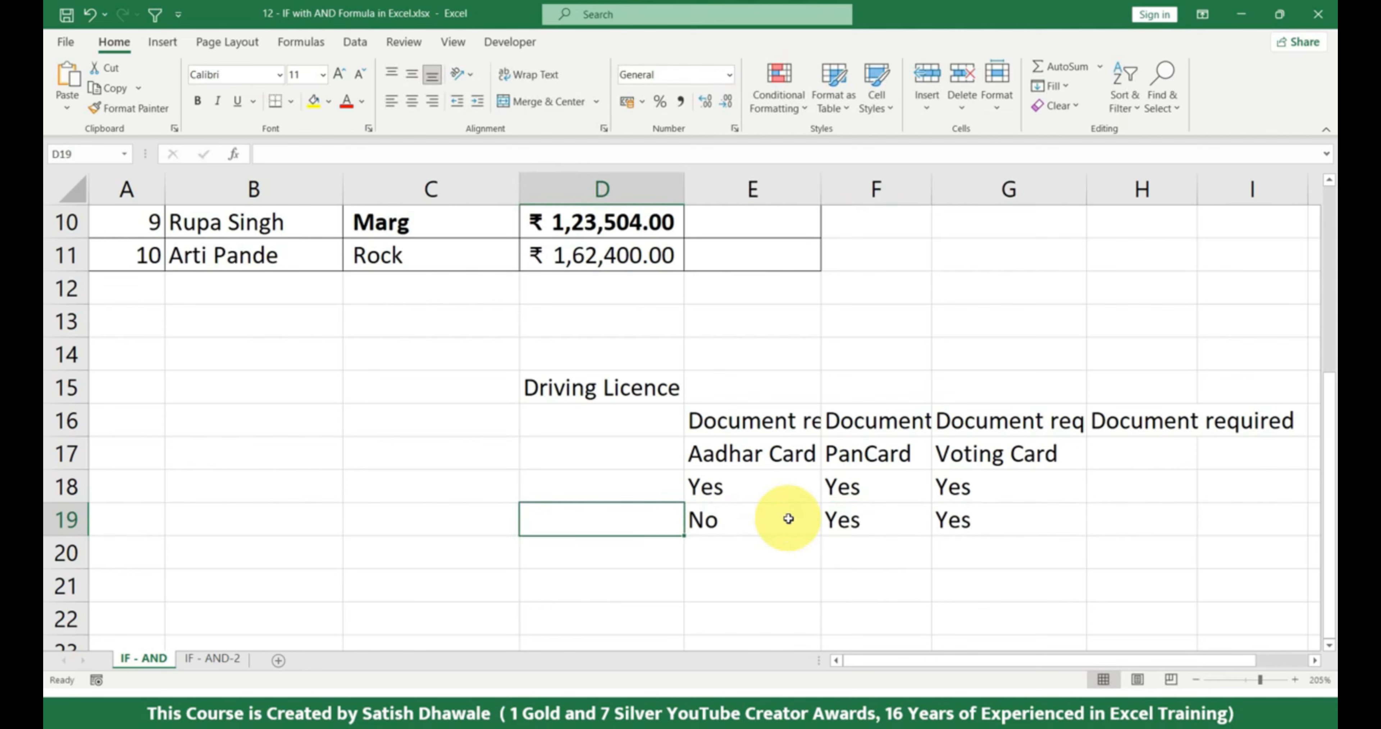
{"action": "left_click_drag", "start_coordinate": [697, 455], "coordinate": [1005, 456]}
{"action": "left_click_drag", "start_coordinate": [703, 488], "coordinate": [950, 490]}
{"action": "left_click", "coordinate": [641, 493]}
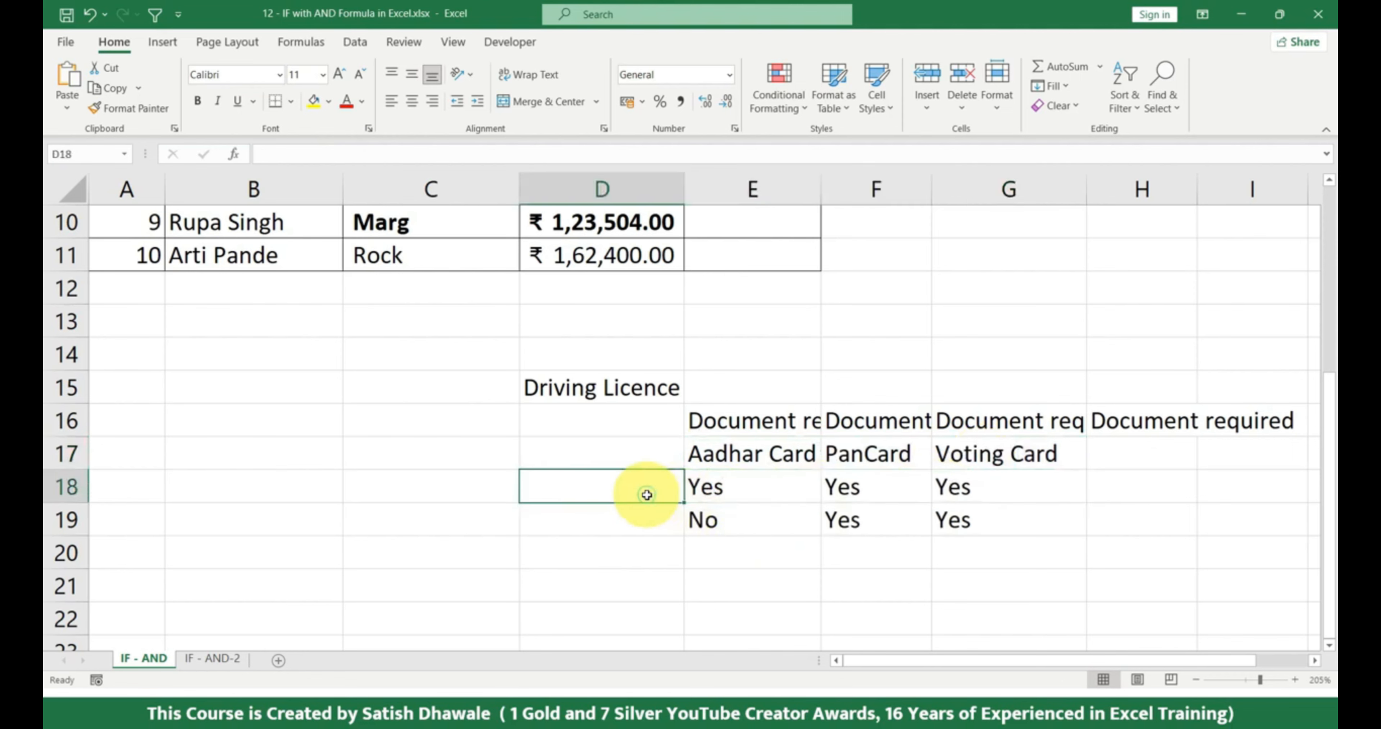
{"action": "left_click", "coordinate": [743, 529]}
- Enter Yes, Yes and No in cells E20 to G20 as a third example case
{"action": "left_click", "coordinate": [776, 559]}
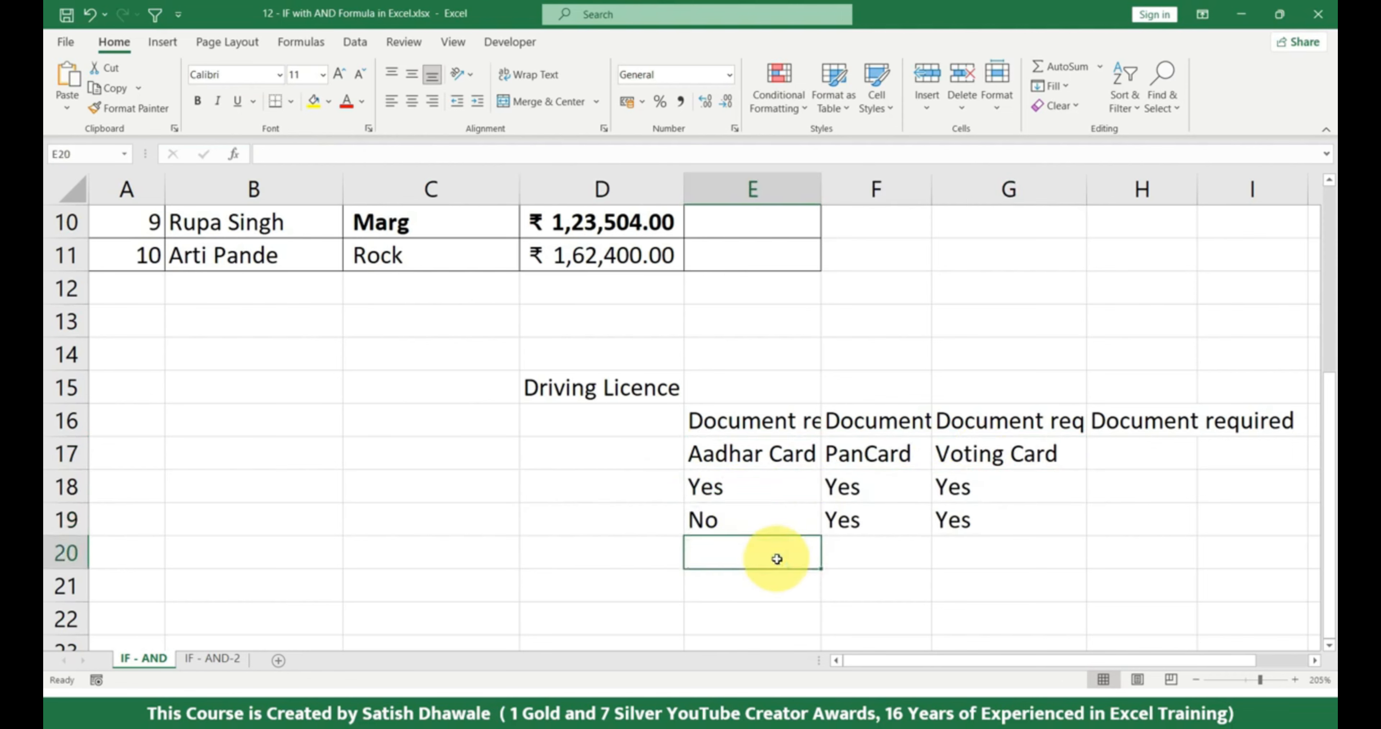
{"action": "type", "text": "Yes"}
{"action": "key", "text": "Tab"}
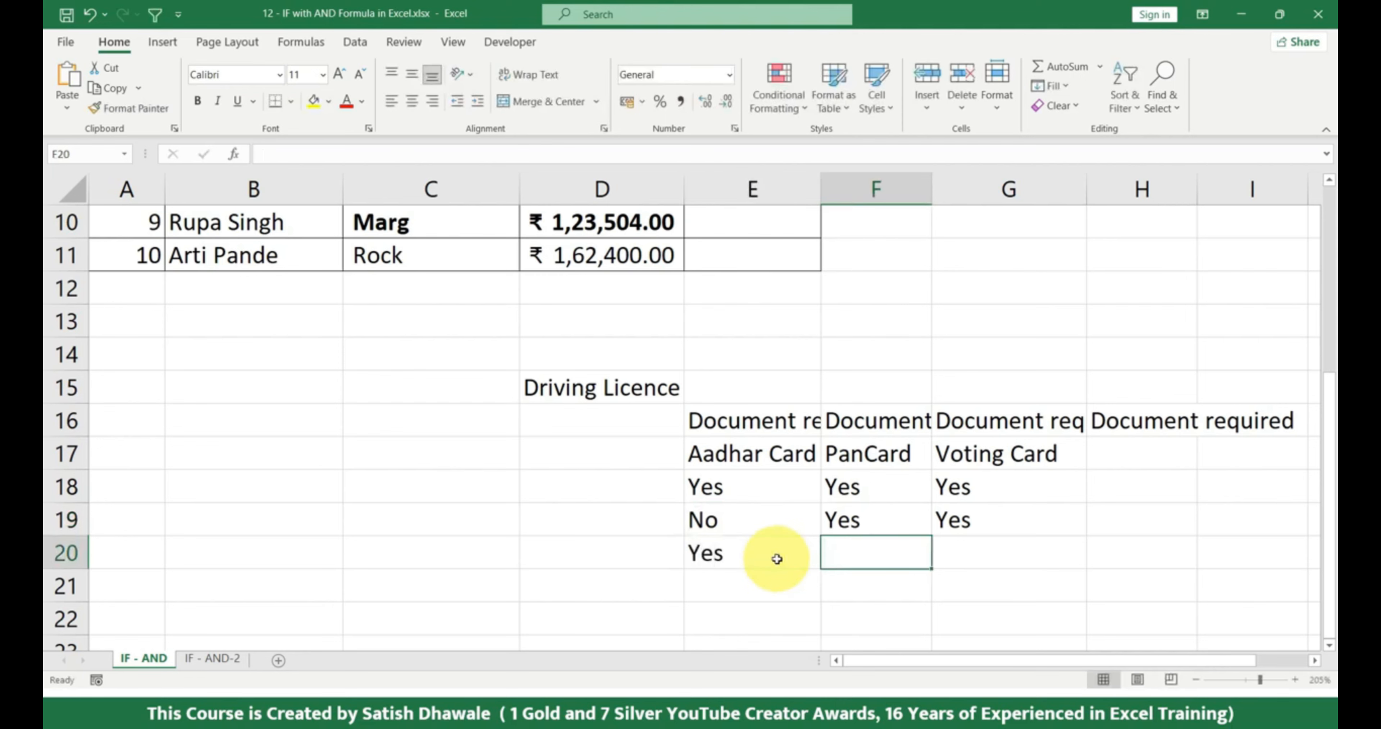
{"action": "type", "text": "Yes"}
{"action": "key", "text": "Tab"}
{"action": "type", "text": "No"}
{"action": "key", "text": "Down"}
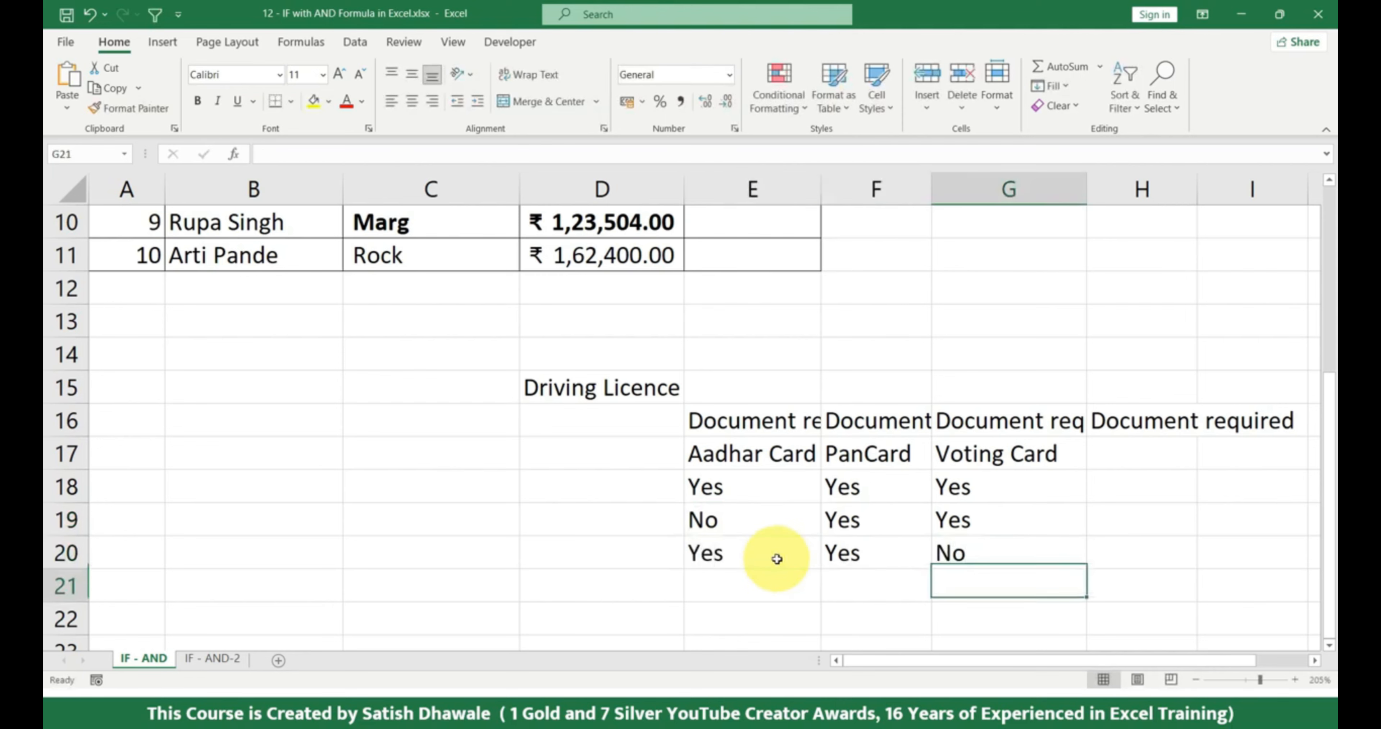
- Change F20 and E20 to No, and clear the entries in cells E20 to G20
{"action": "left_click", "coordinate": [888, 557]}
{"action": "type", "text": "No"}
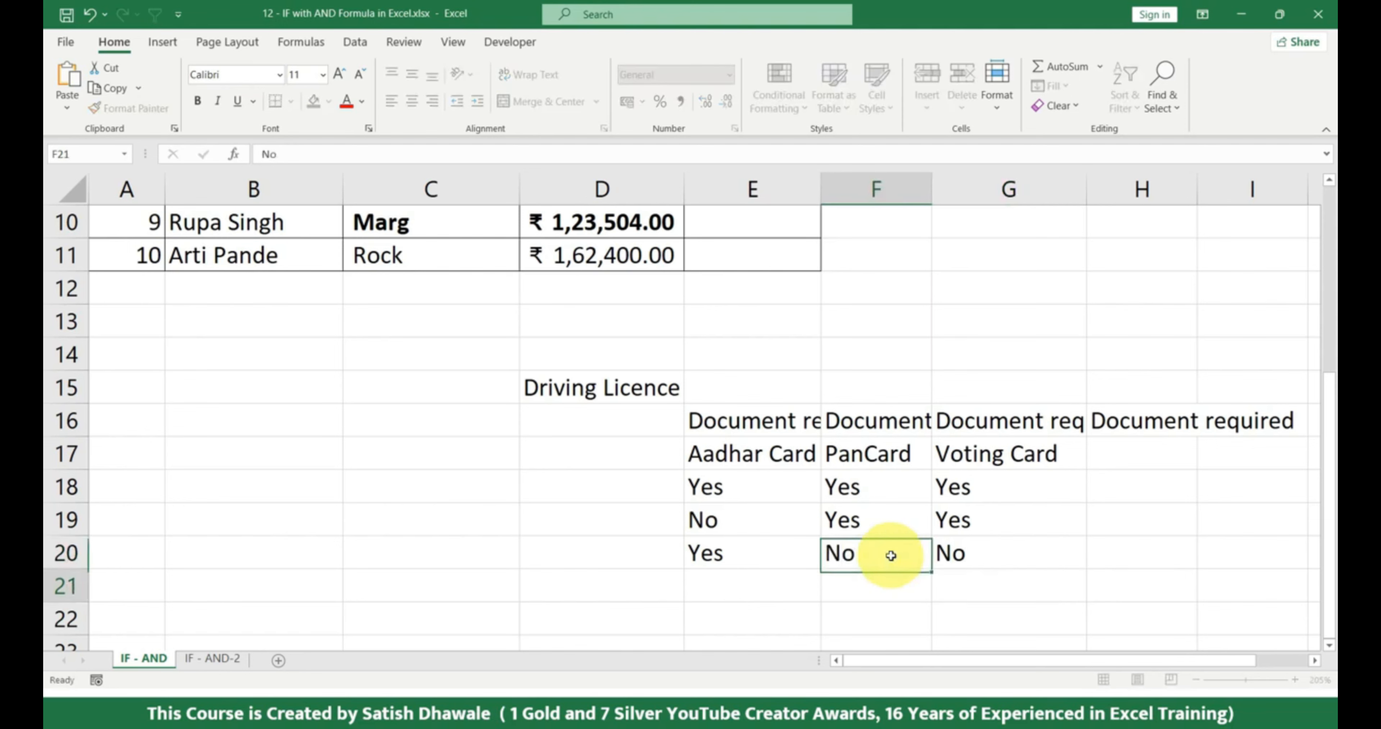
{"action": "key", "text": "Up"}
{"action": "key", "text": "Left"}
{"action": "type", "text": "No"}
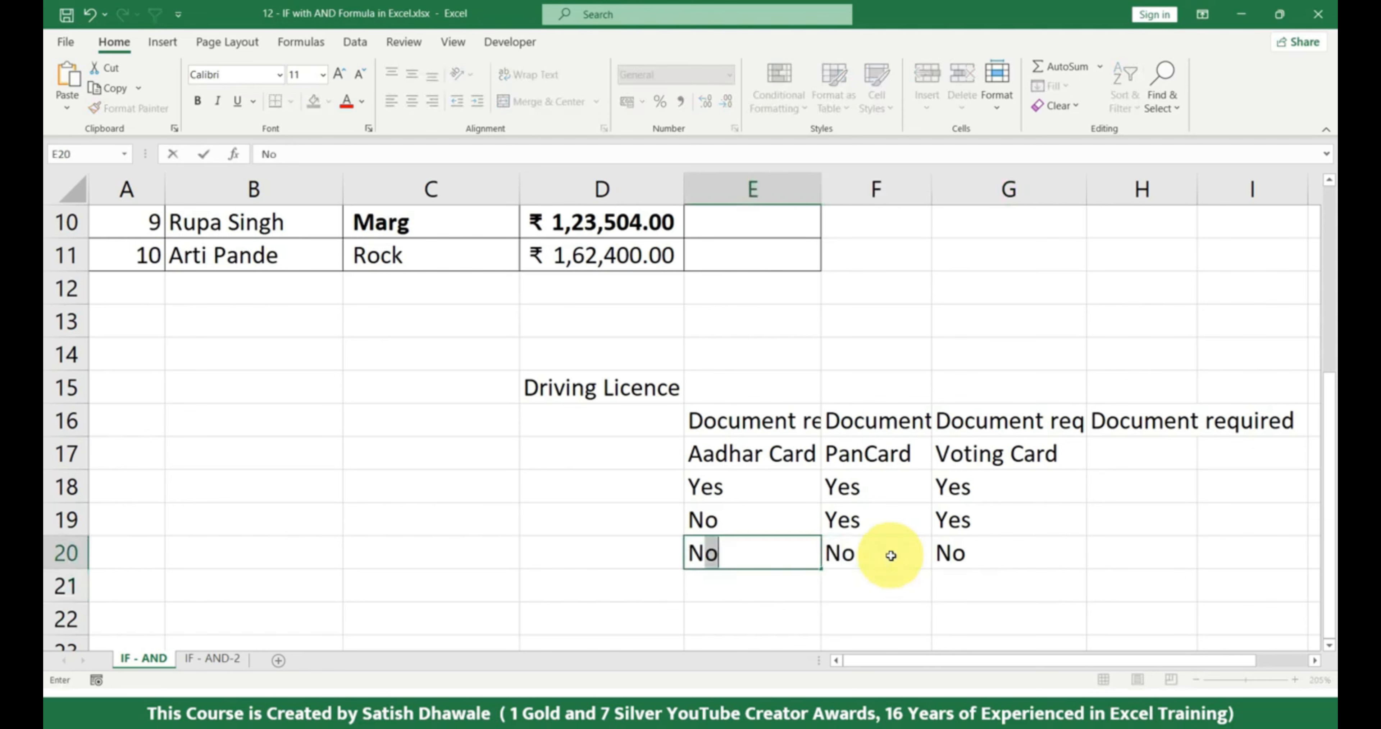
{"action": "key", "text": "Return"}
{"action": "left_click_drag", "start_coordinate": [772, 555], "coordinate": [957, 553]}
{"action": "key", "text": "Delete"}
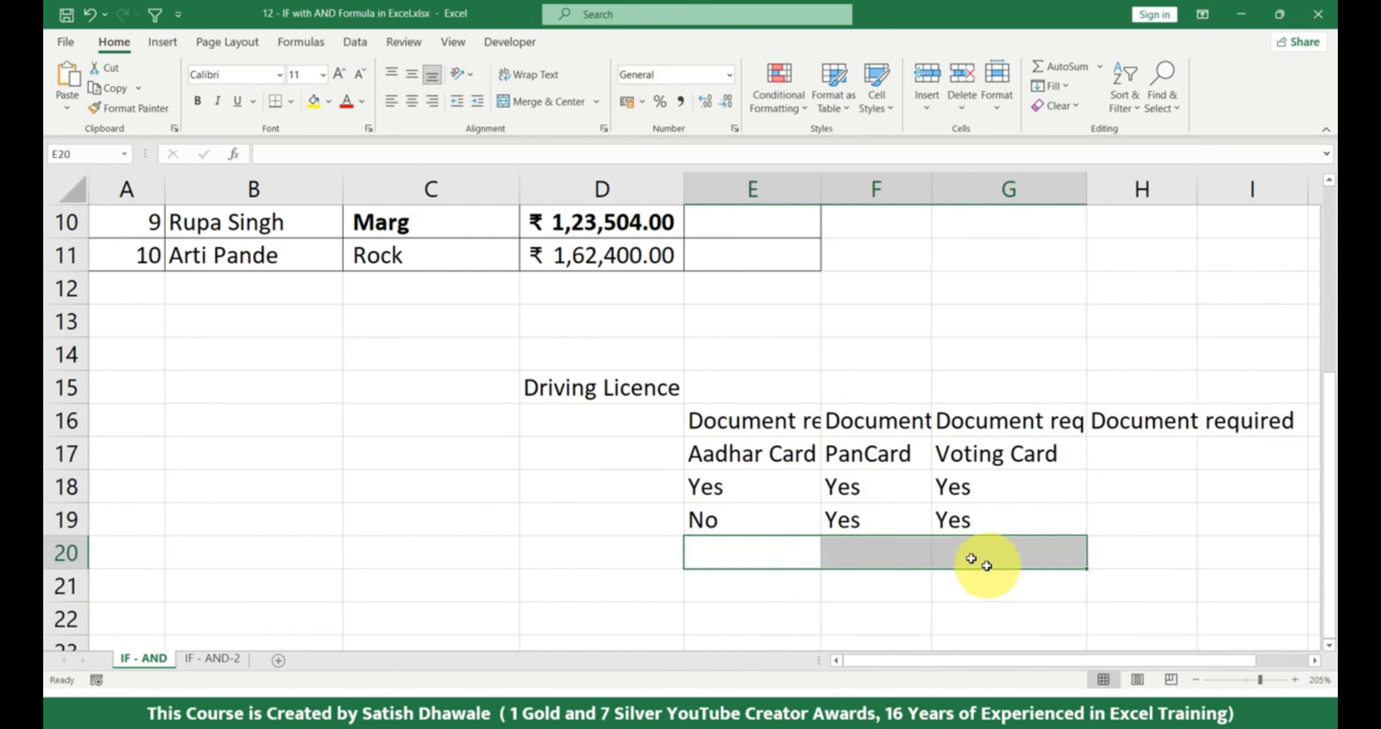
- Begin an IF formula in D18 that tests whether E18 equals "Yes"
{"action": "left_click_drag", "start_coordinate": [761, 443], "coordinate": [950, 509]}
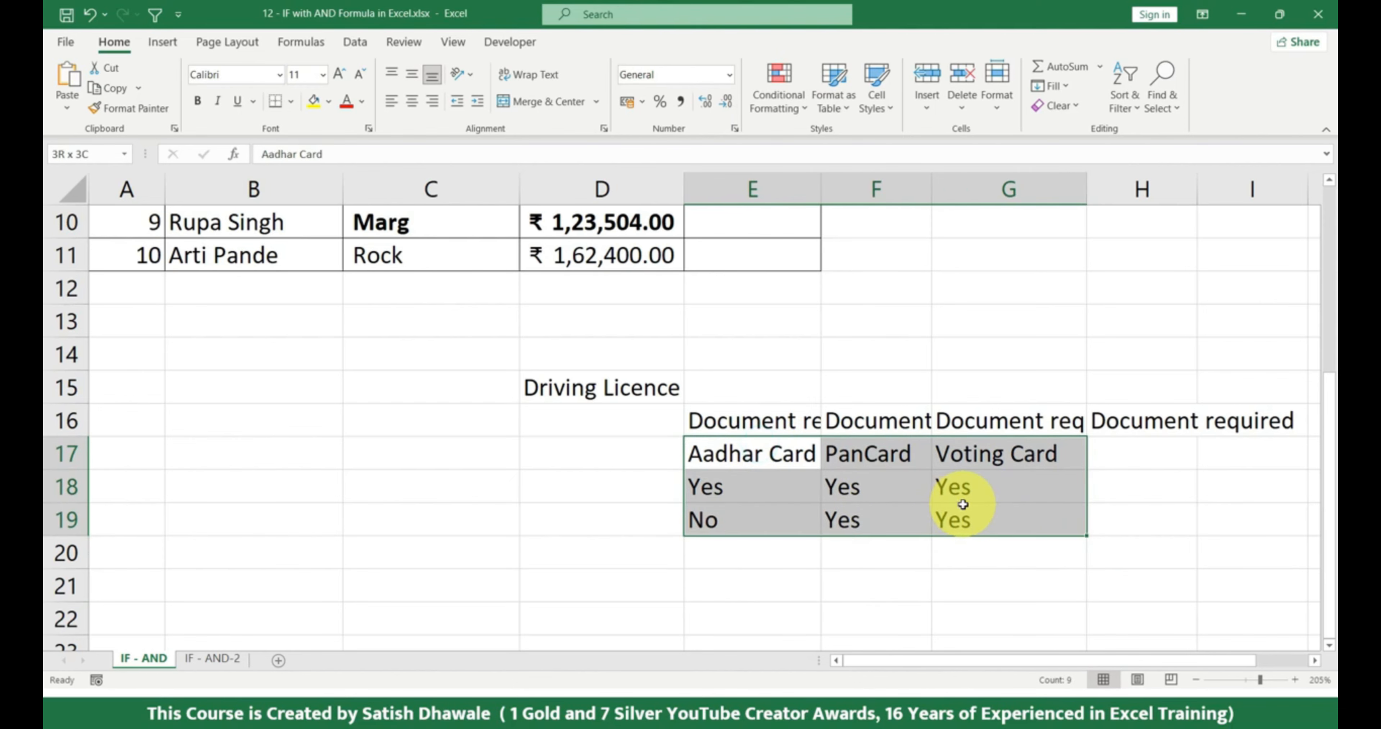
{"action": "left_click", "coordinate": [611, 485]}
{"action": "left_click", "coordinate": [772, 464]}
{"action": "left_click_drag", "start_coordinate": [782, 465], "coordinate": [975, 507]}
{"action": "left_click", "coordinate": [648, 495]}
{"action": "type", "text": "=if"}
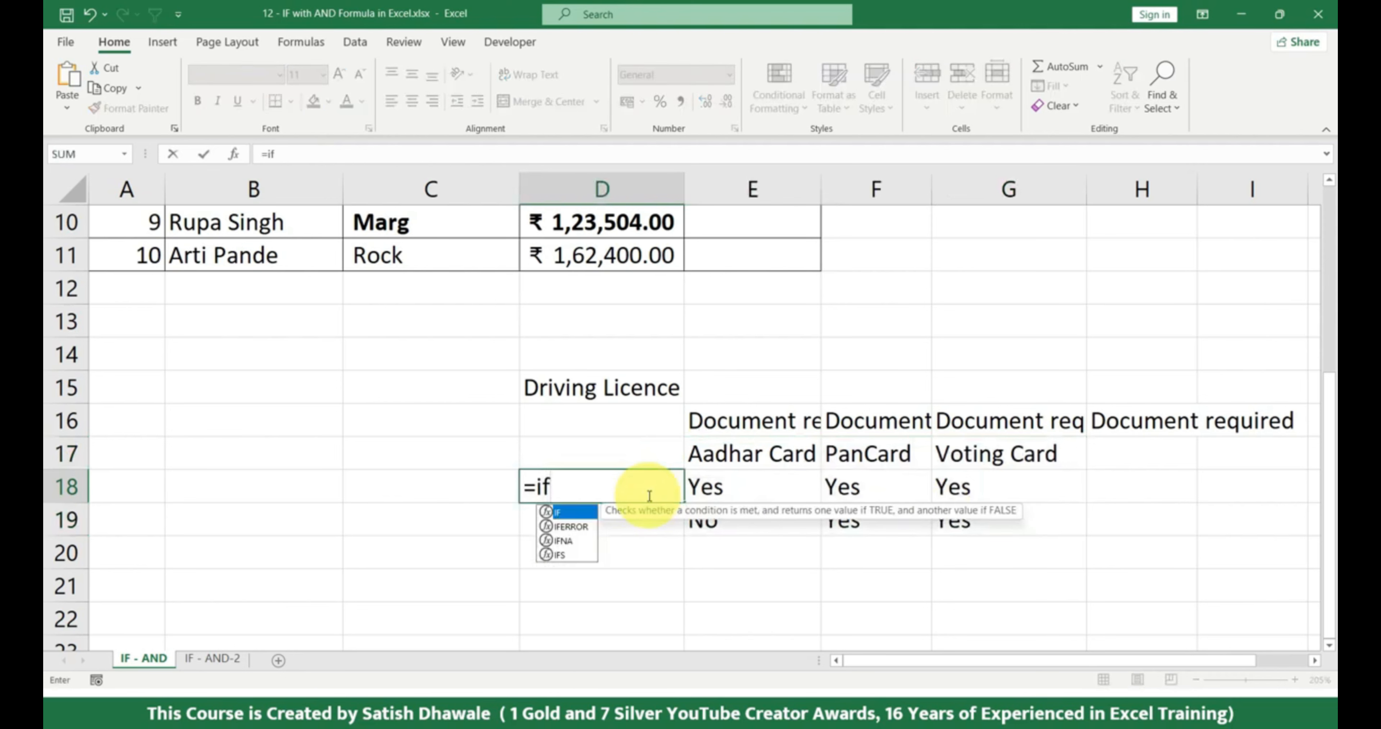
{"action": "key", "text": "Tab"}
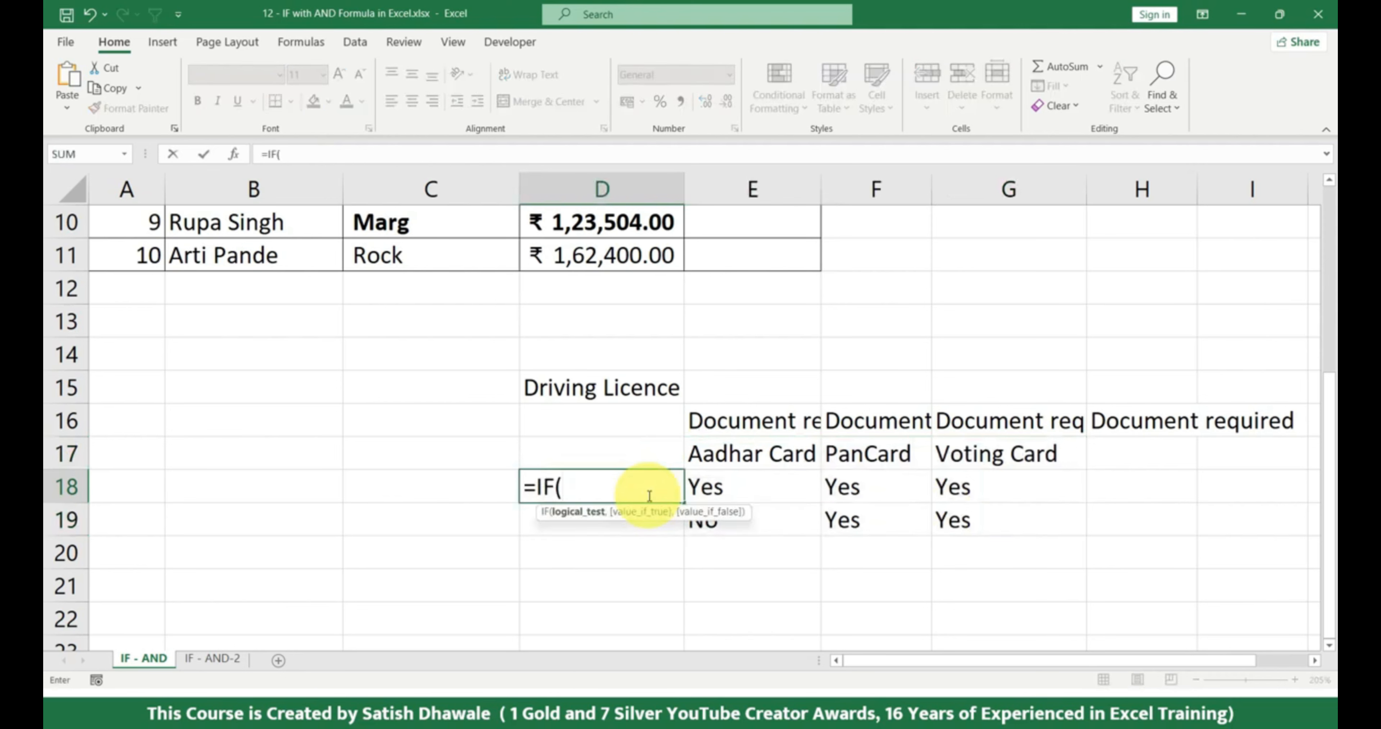
{"action": "left_click", "coordinate": [740, 493]}
{"action": "type", "text": "=\"Yes"}
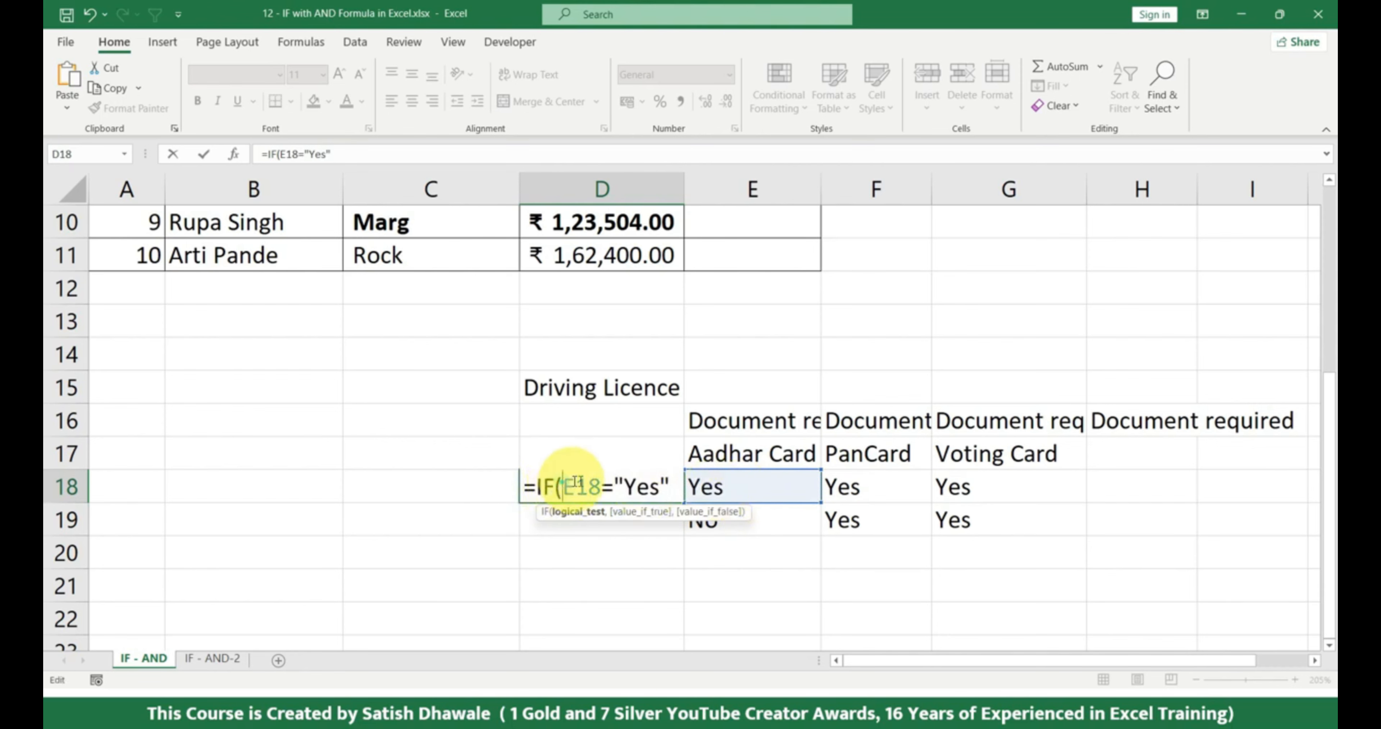
- Insert the AND function before the E18="Yes" condition in the D18 formula
{"action": "left_click", "coordinate": [589, 480]}
{"action": "type", "text": "a"}
{"action": "key", "text": "BackSpace"}
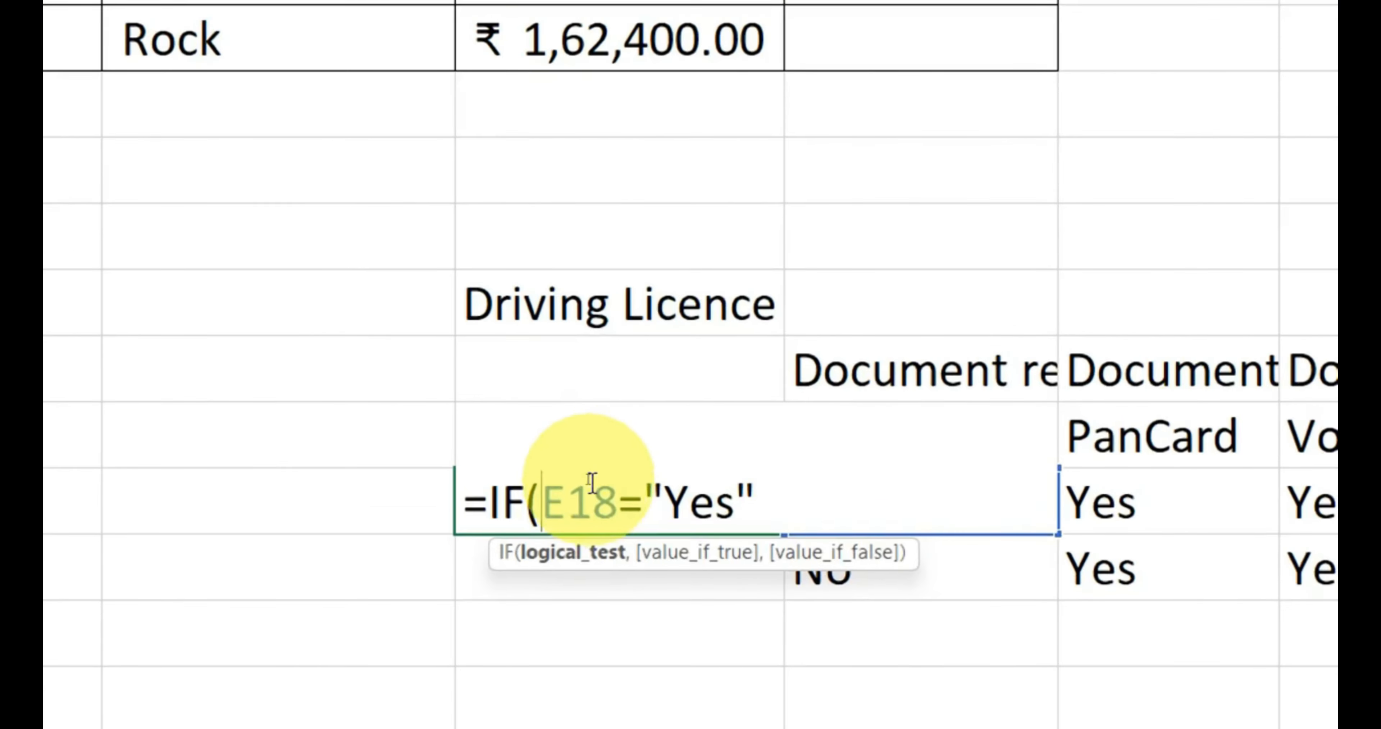
{"action": "left_click_drag", "start_coordinate": [563, 485], "coordinate": [673, 486]}
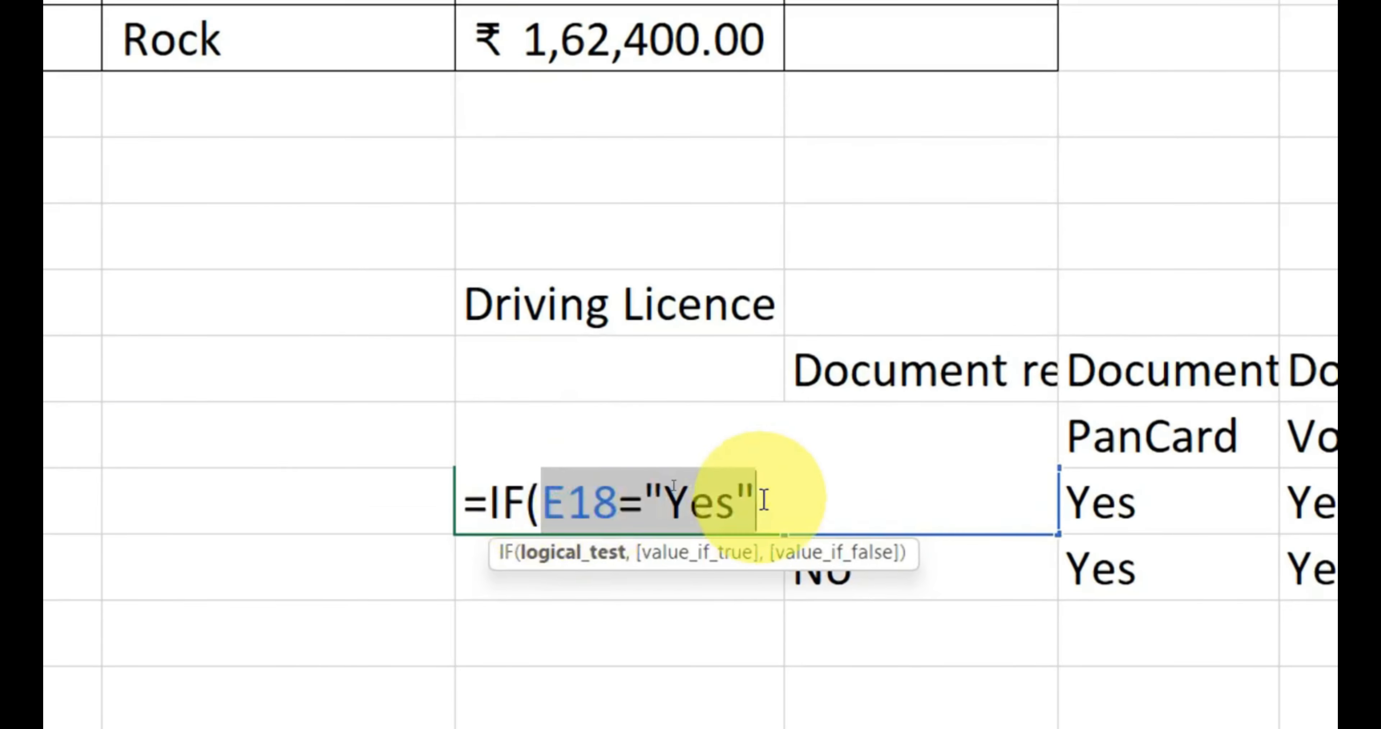
{"action": "left_click", "coordinate": [571, 490]}
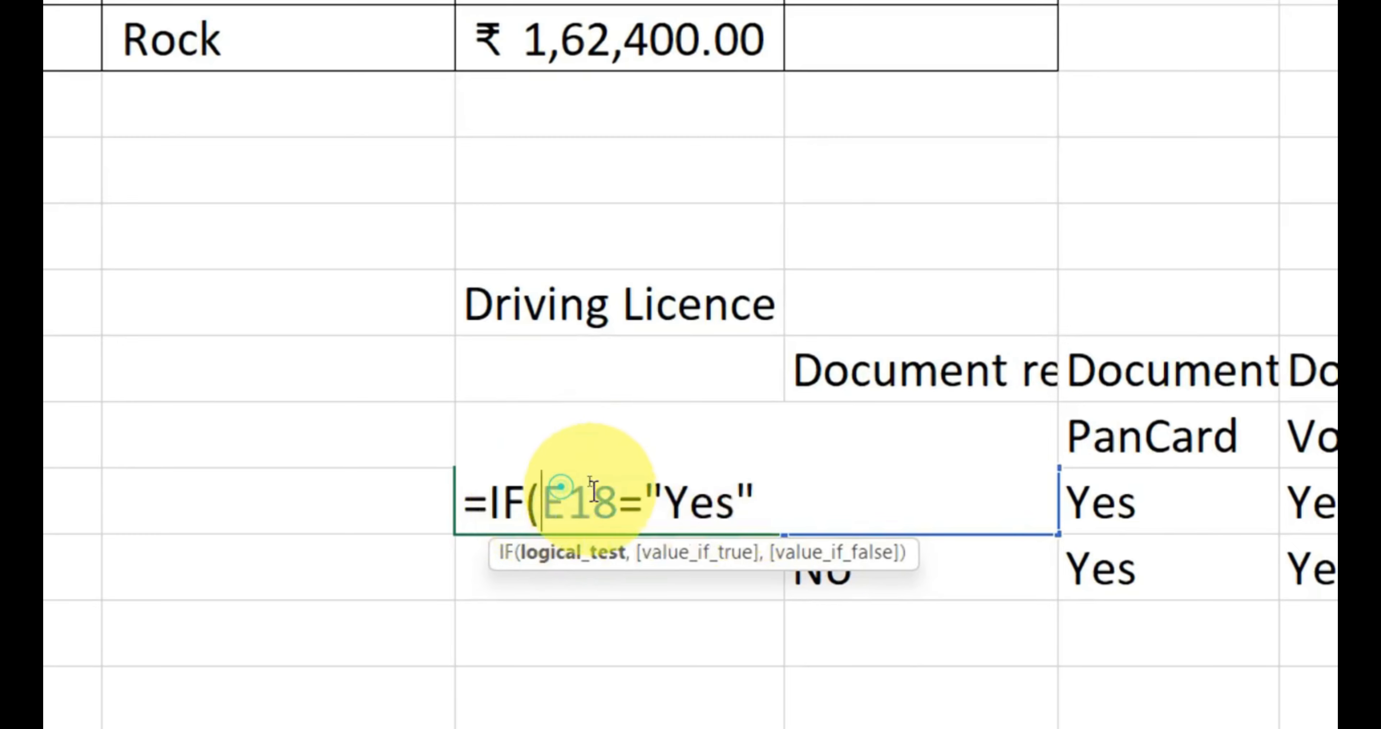
{"action": "type", "text": "and"}
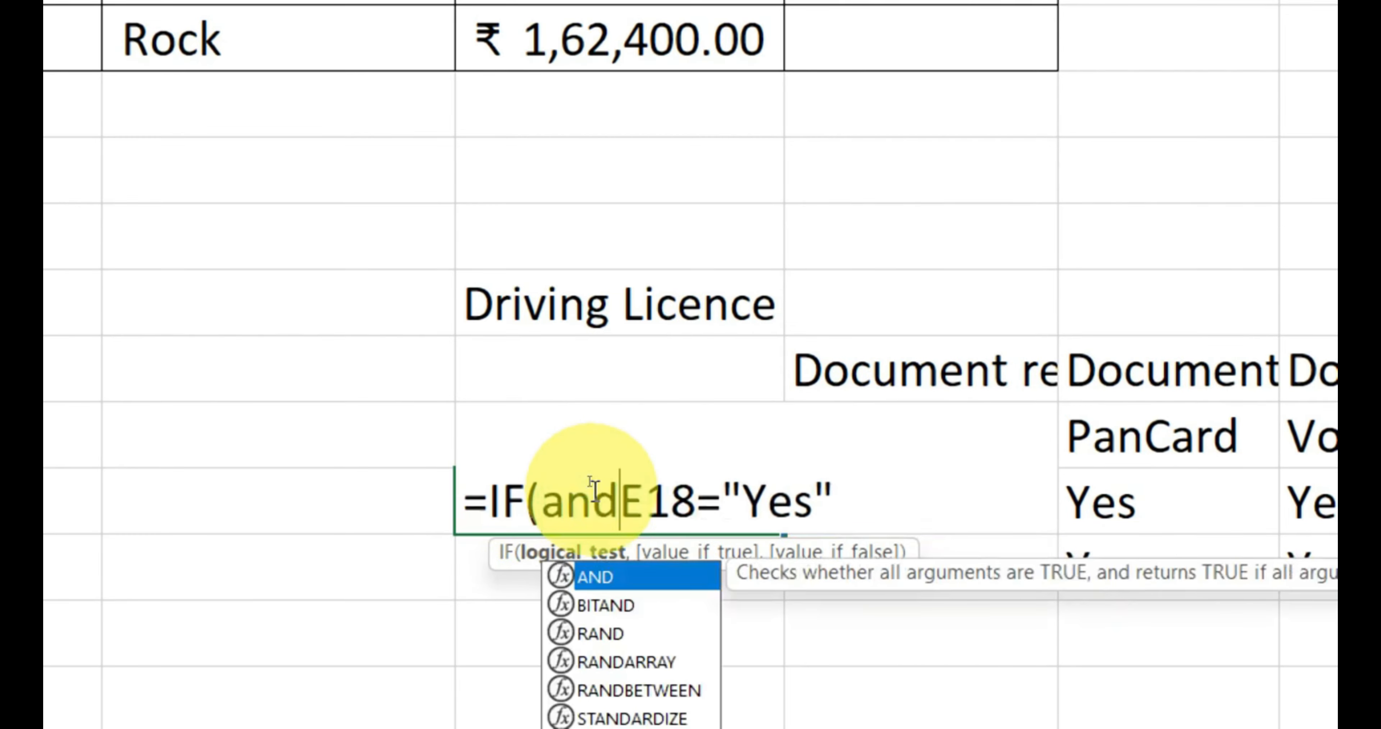
{"action": "type", "text": "("}
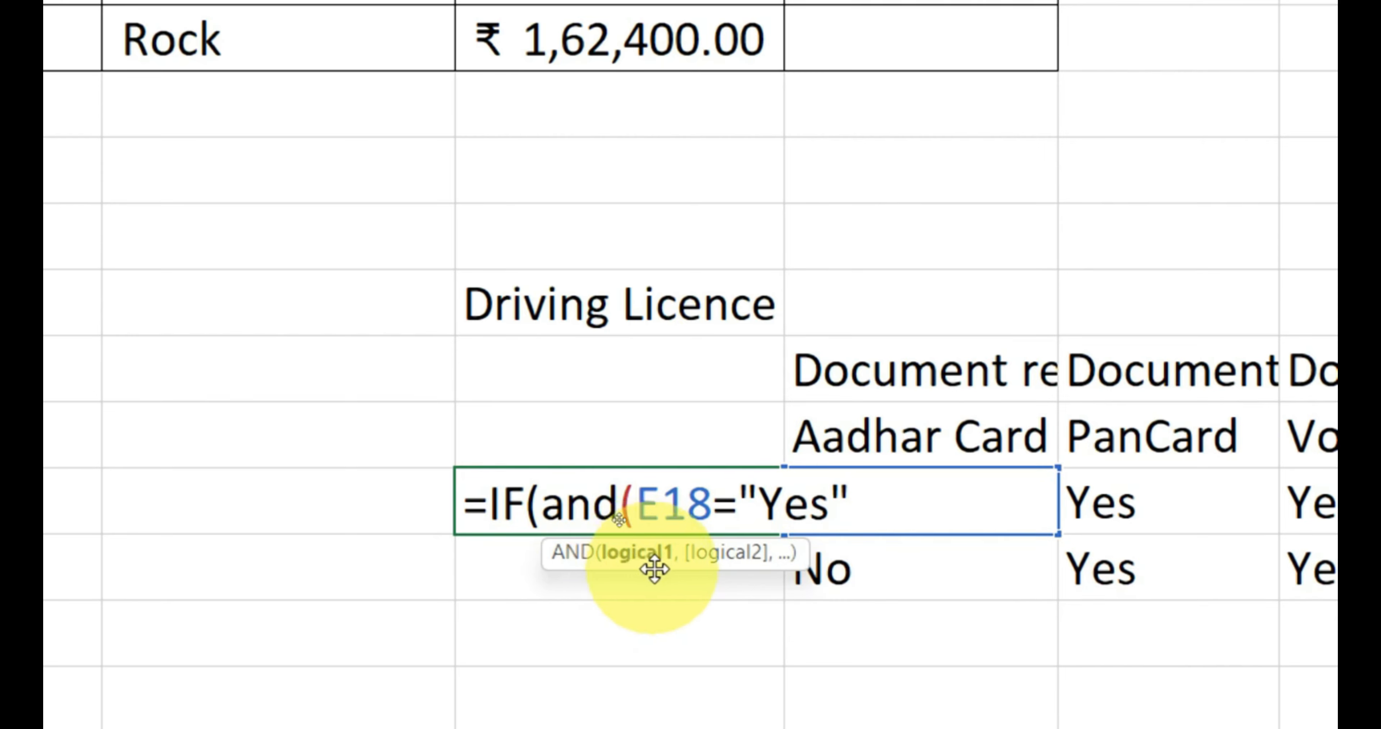
- Extend the AND test in D18 with F18="Yes" and G18="yes", and discard the unfinished formula
{"action": "left_click", "coordinate": [878, 506]}
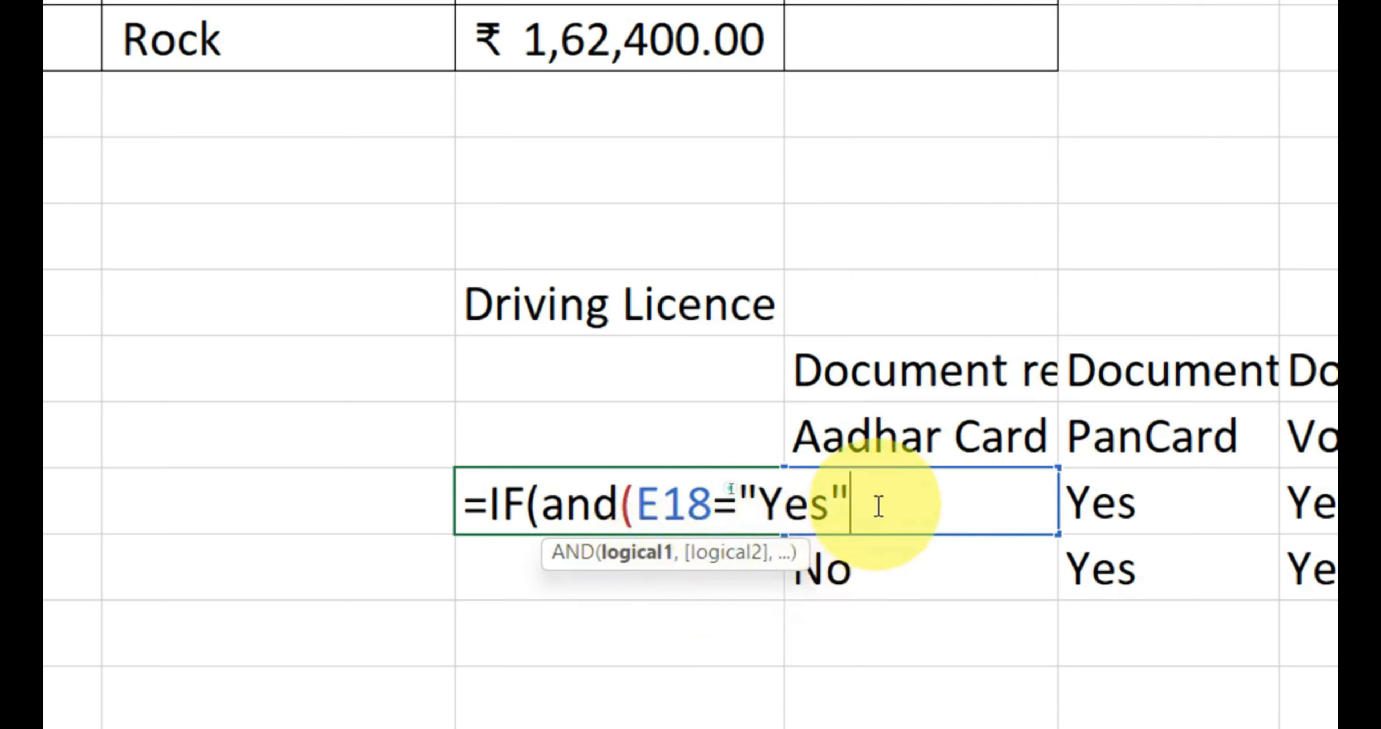
{"action": "type", "text": ","}
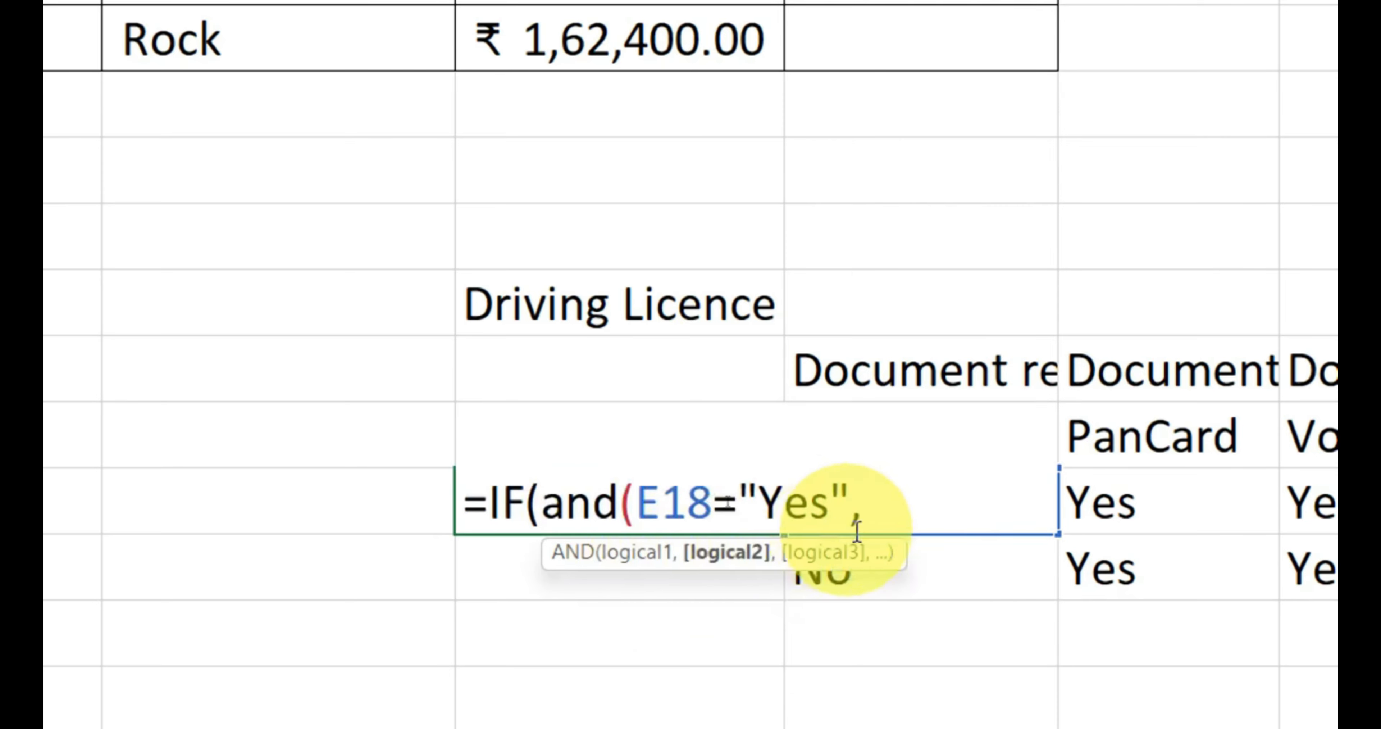
{"action": "left_click", "coordinate": [1257, 505]}
{"action": "type", "text": "="}
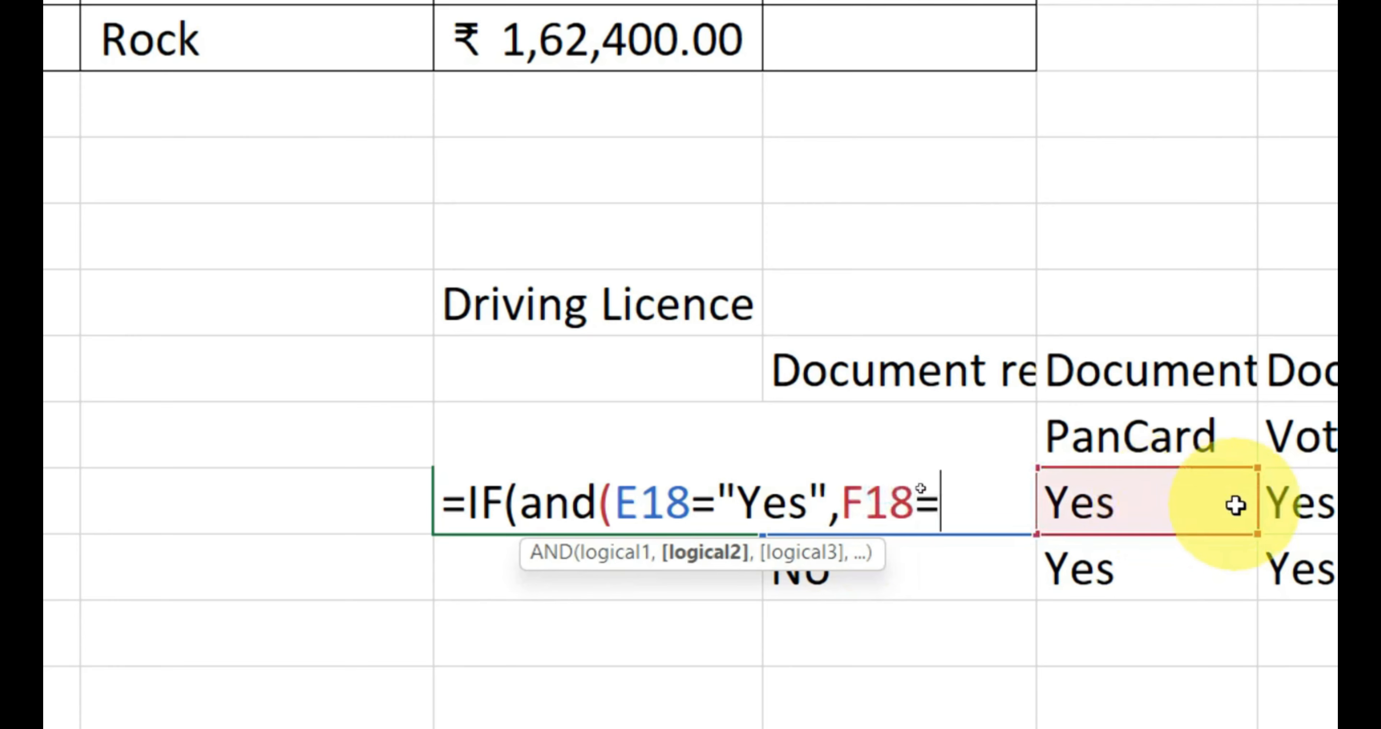
{"action": "type", "text": "\"Yes"}
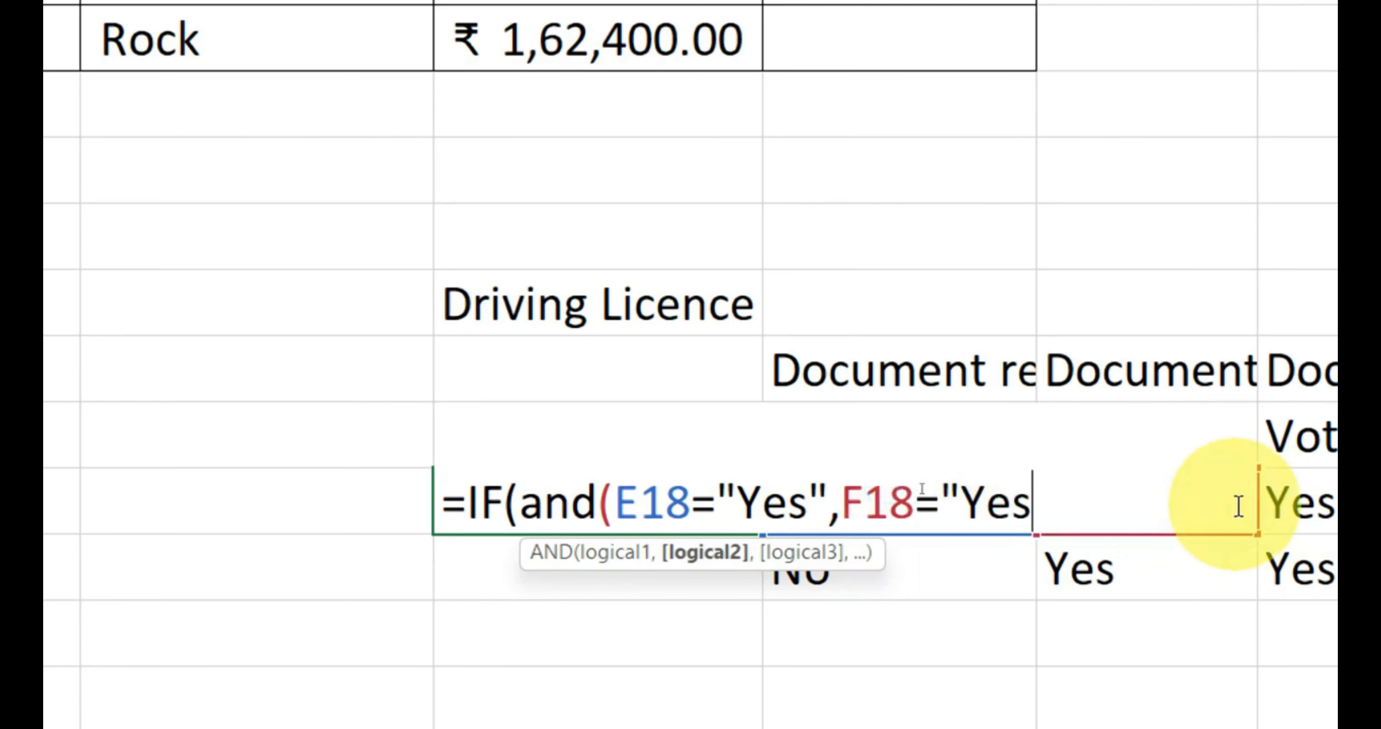
{"action": "type", "text": "\","}
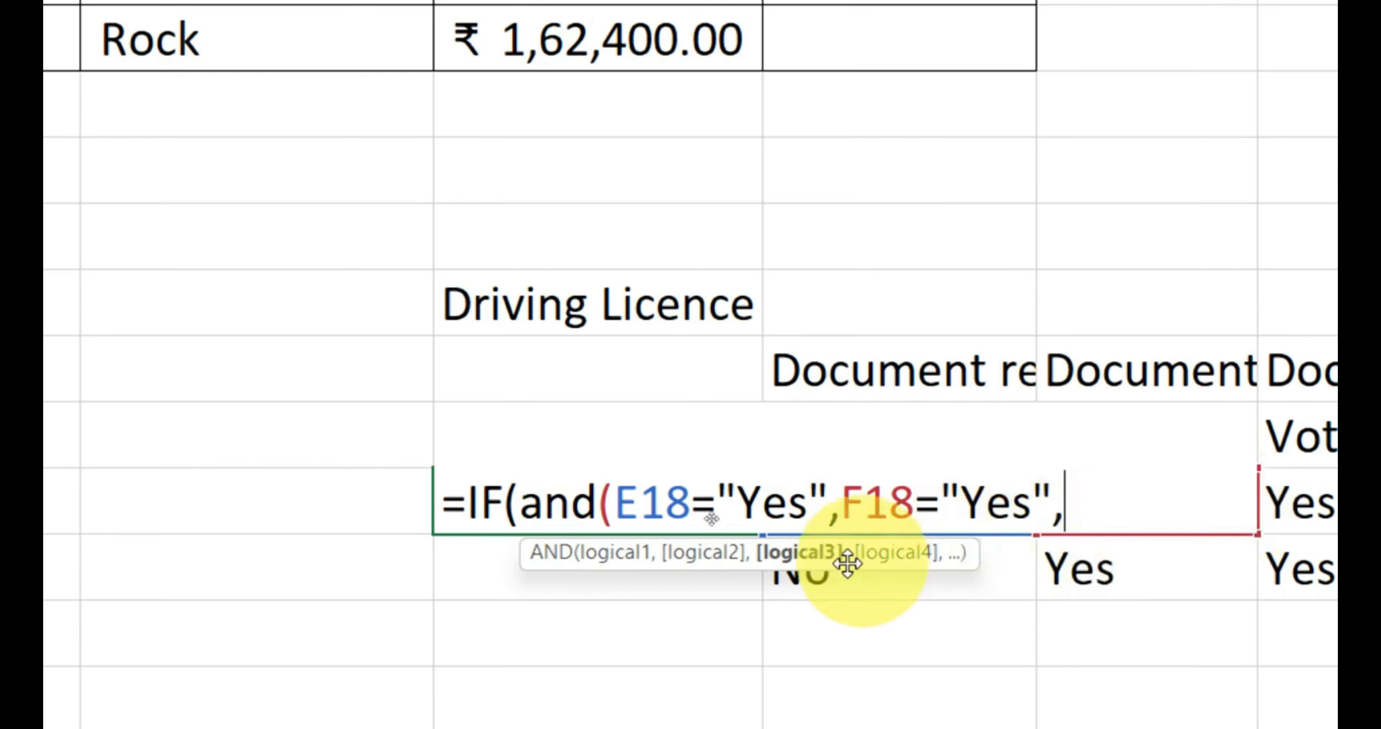
{"action": "left_click", "coordinate": [1365, 512]}
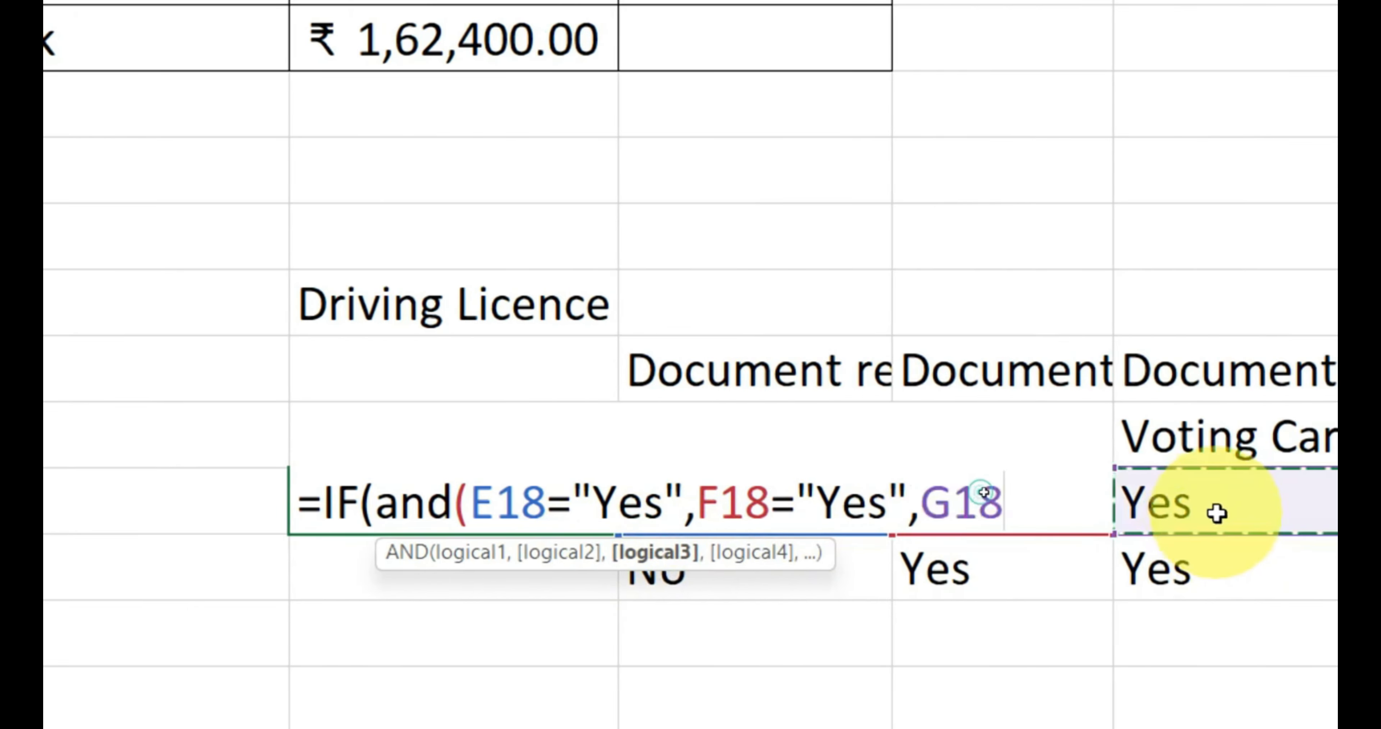
{"action": "type", "text": "=\"yes"}
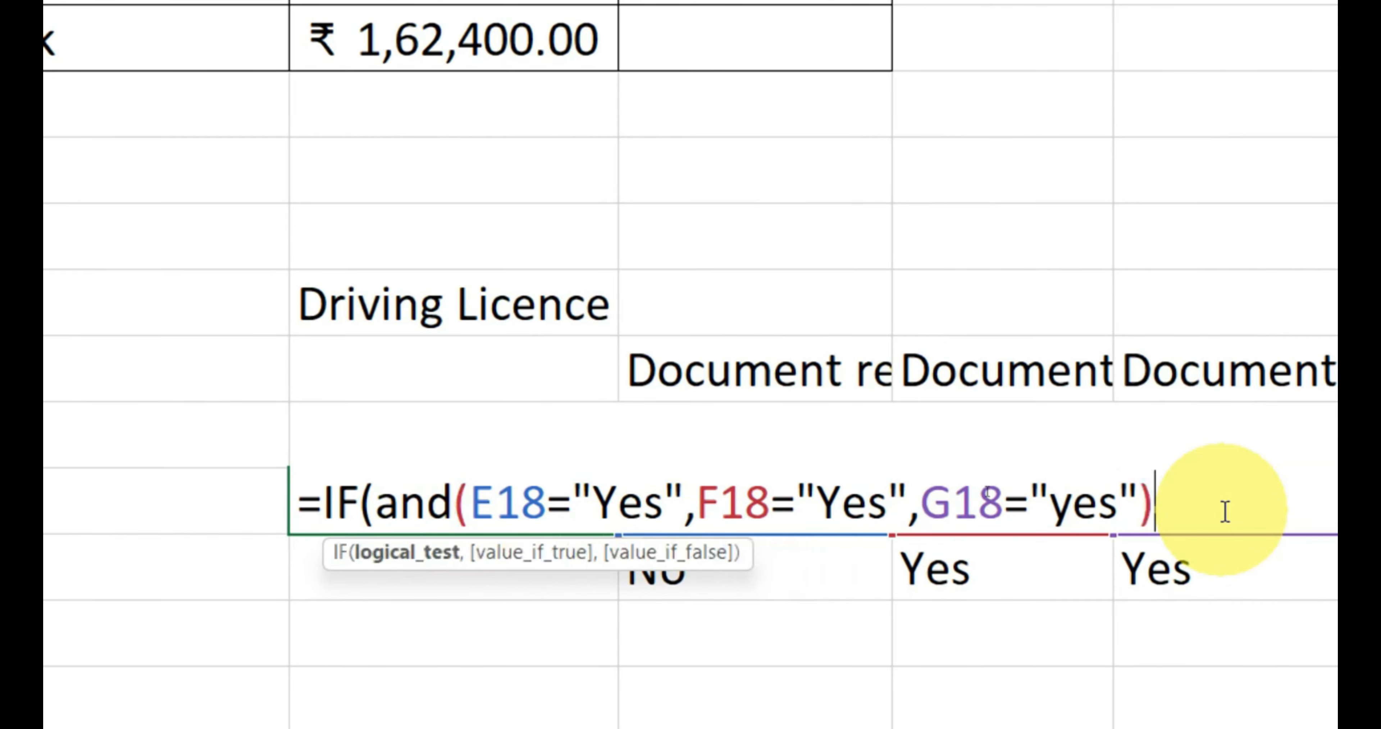
{"action": "left_click_drag", "start_coordinate": [378, 504], "coordinate": [1180, 480]}
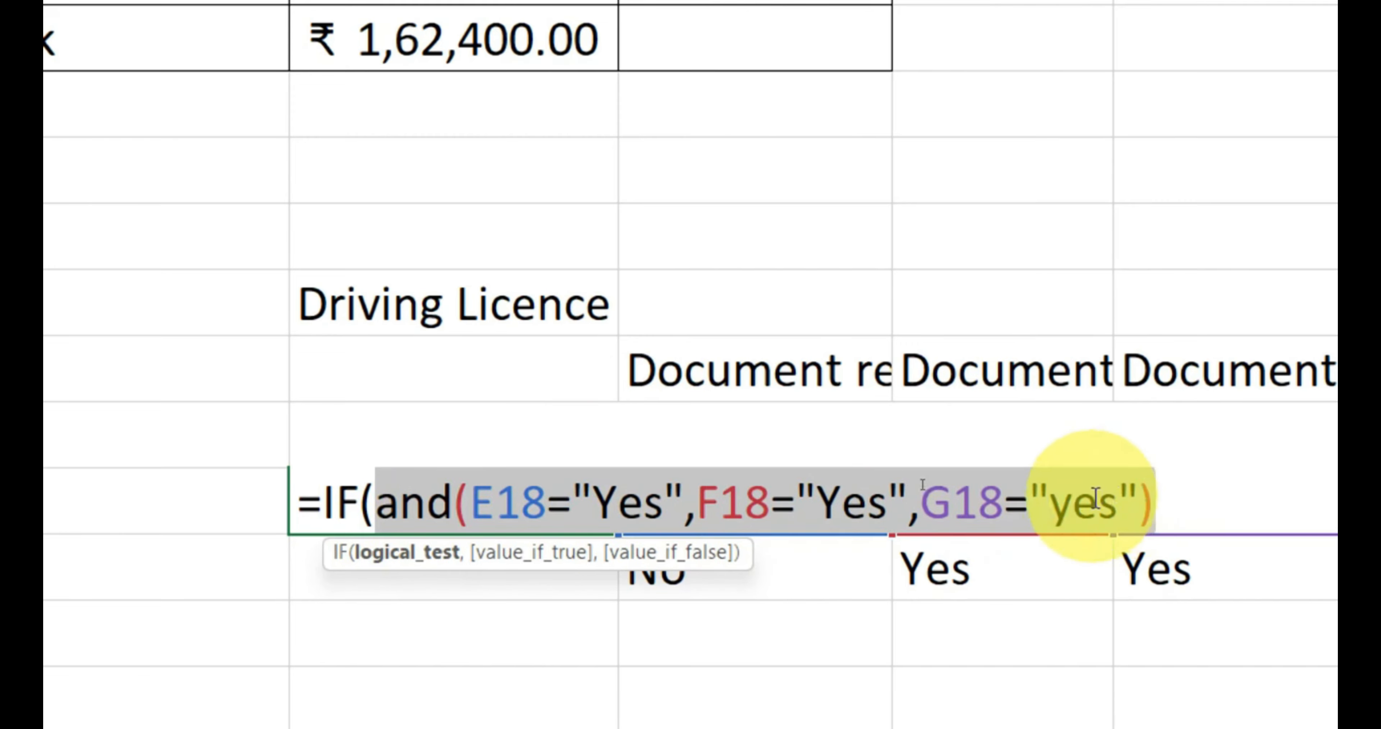
{"action": "key", "text": "Escape"}
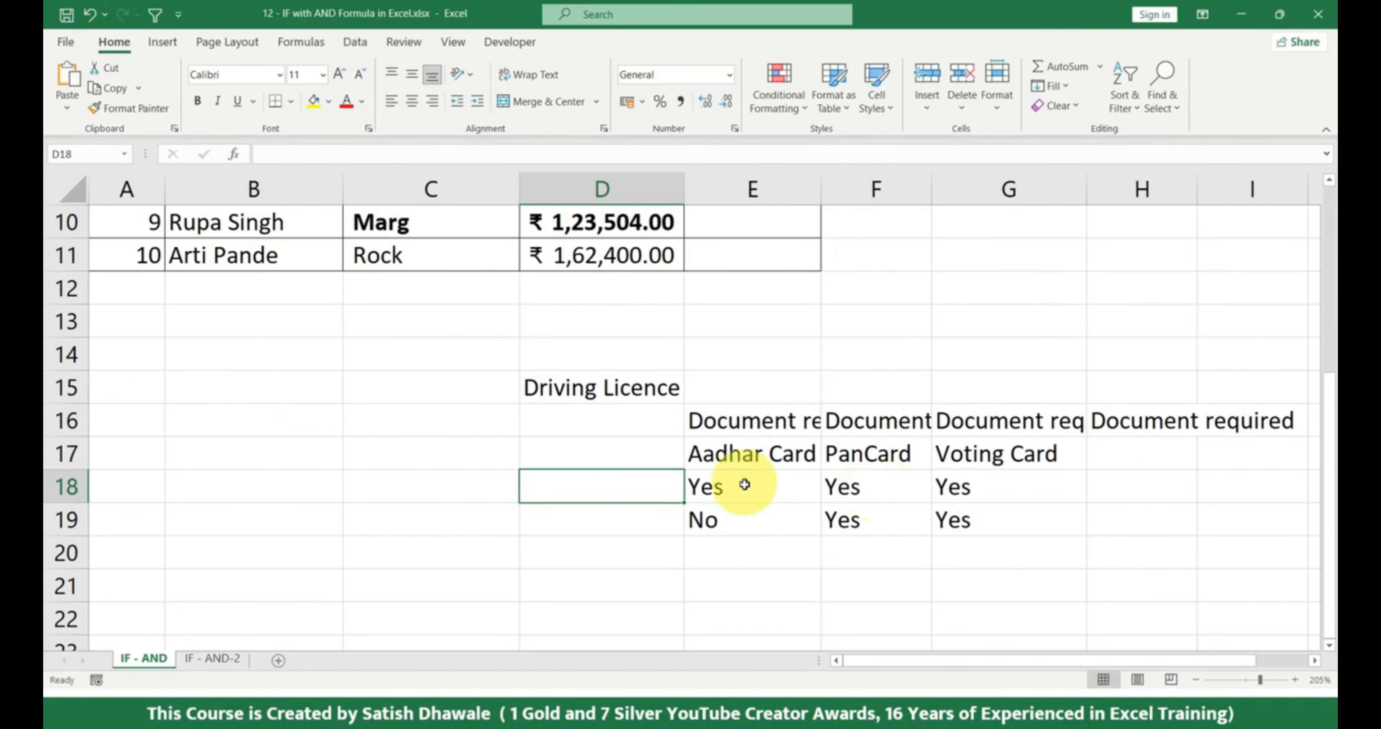
- Start an AND formula in Incentive cell E2 with C2="Marg" as its first condition
{"action": "scroll", "coordinate": [745, 484], "scroll_direction": "up", "scroll_amount": 1}
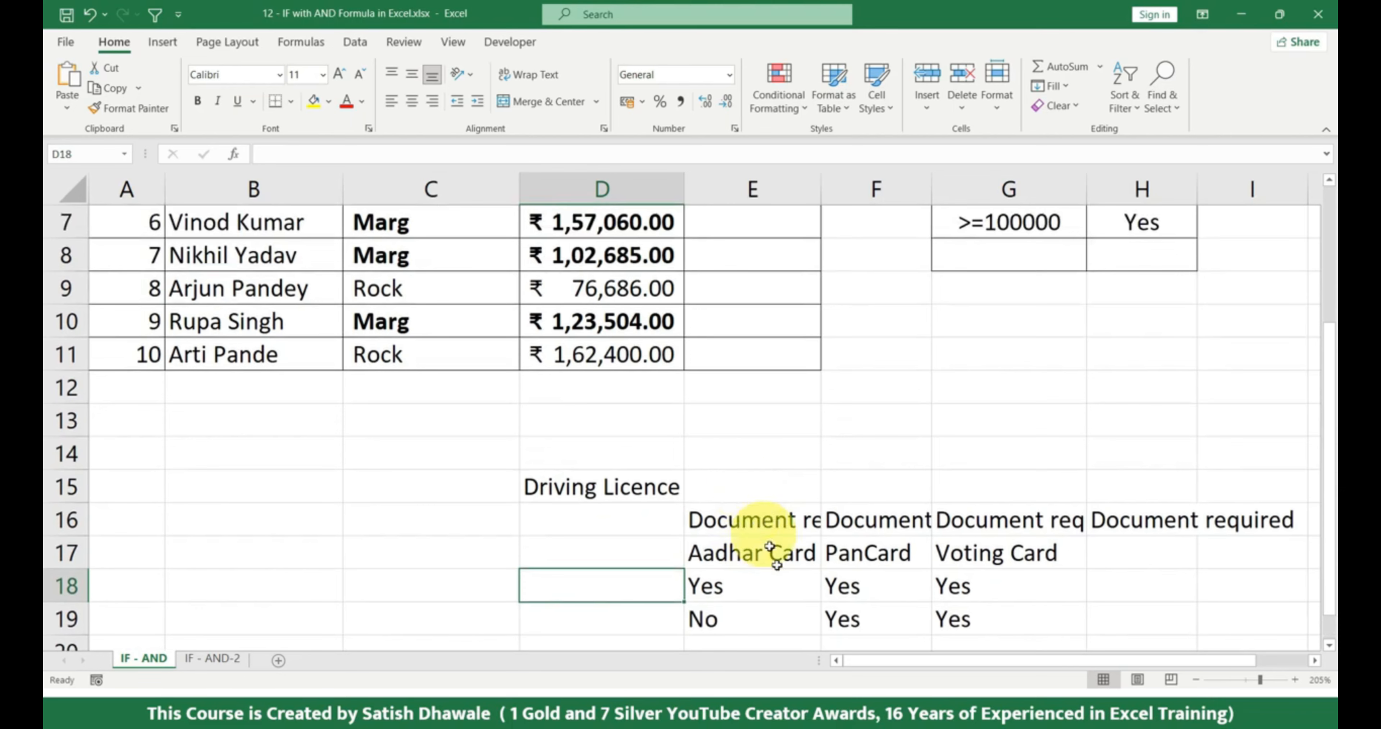
{"action": "left_click_drag", "start_coordinate": [770, 592], "coordinate": [958, 616]}
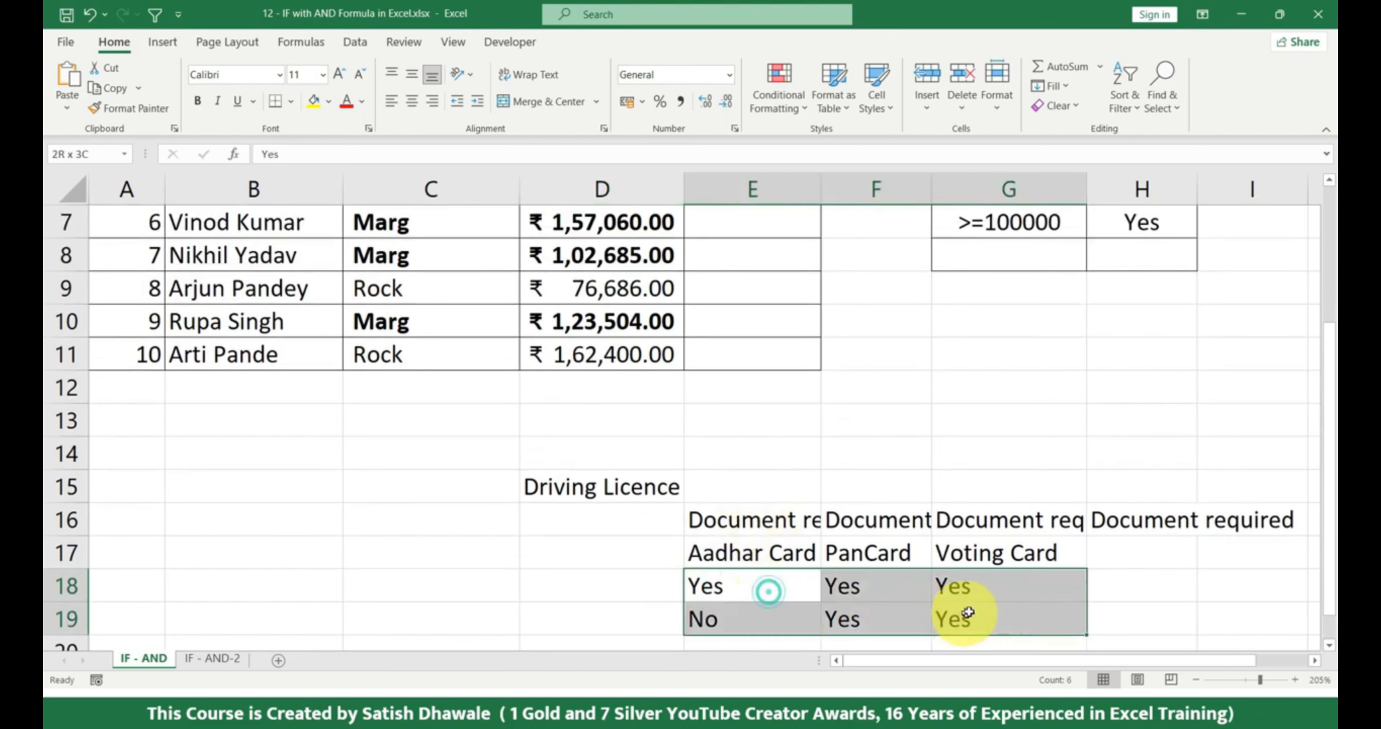
{"action": "scroll", "coordinate": [976, 604], "scroll_direction": "up", "scroll_amount": 2}
{"action": "left_click", "coordinate": [752, 244]}
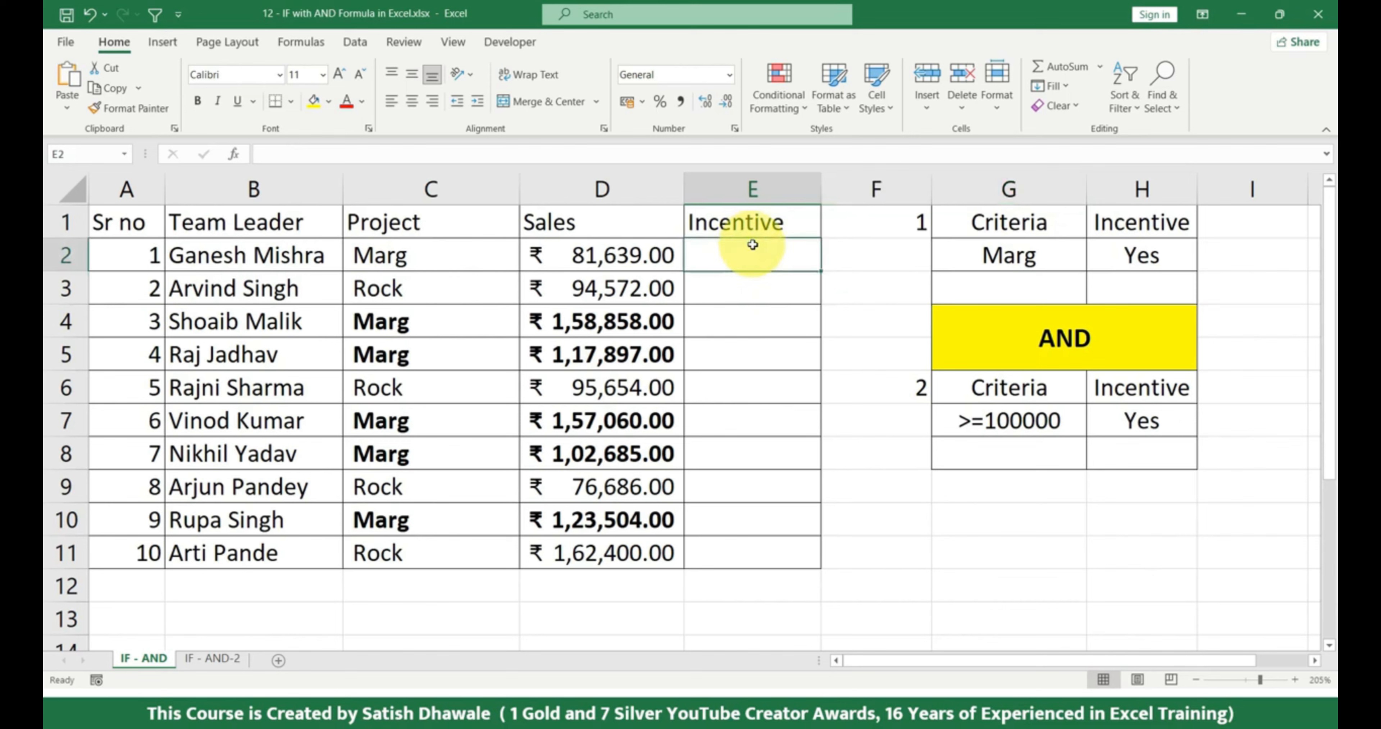
{"action": "type", "text": "="}
{"action": "key", "text": "BackSpace"}
{"action": "type", "text": "=AND("}
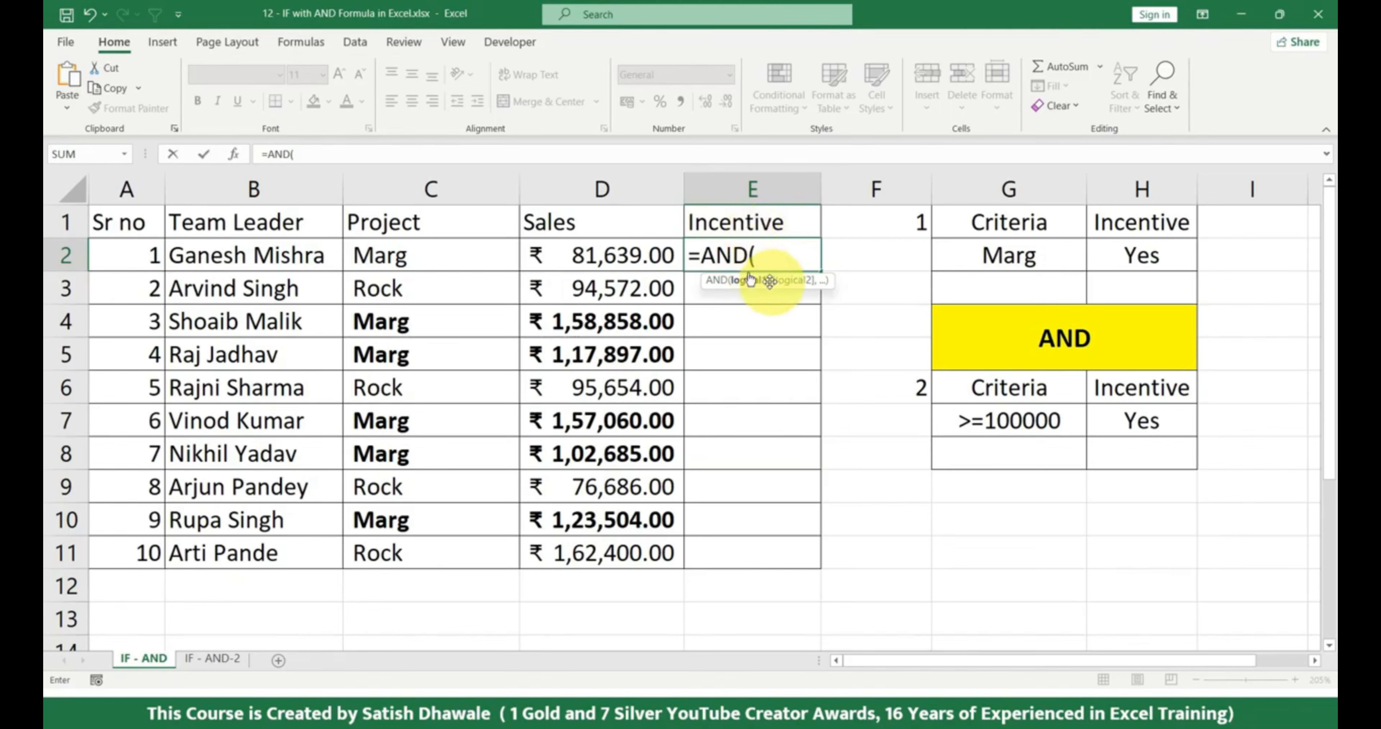
{"action": "left_click", "coordinate": [454, 255]}
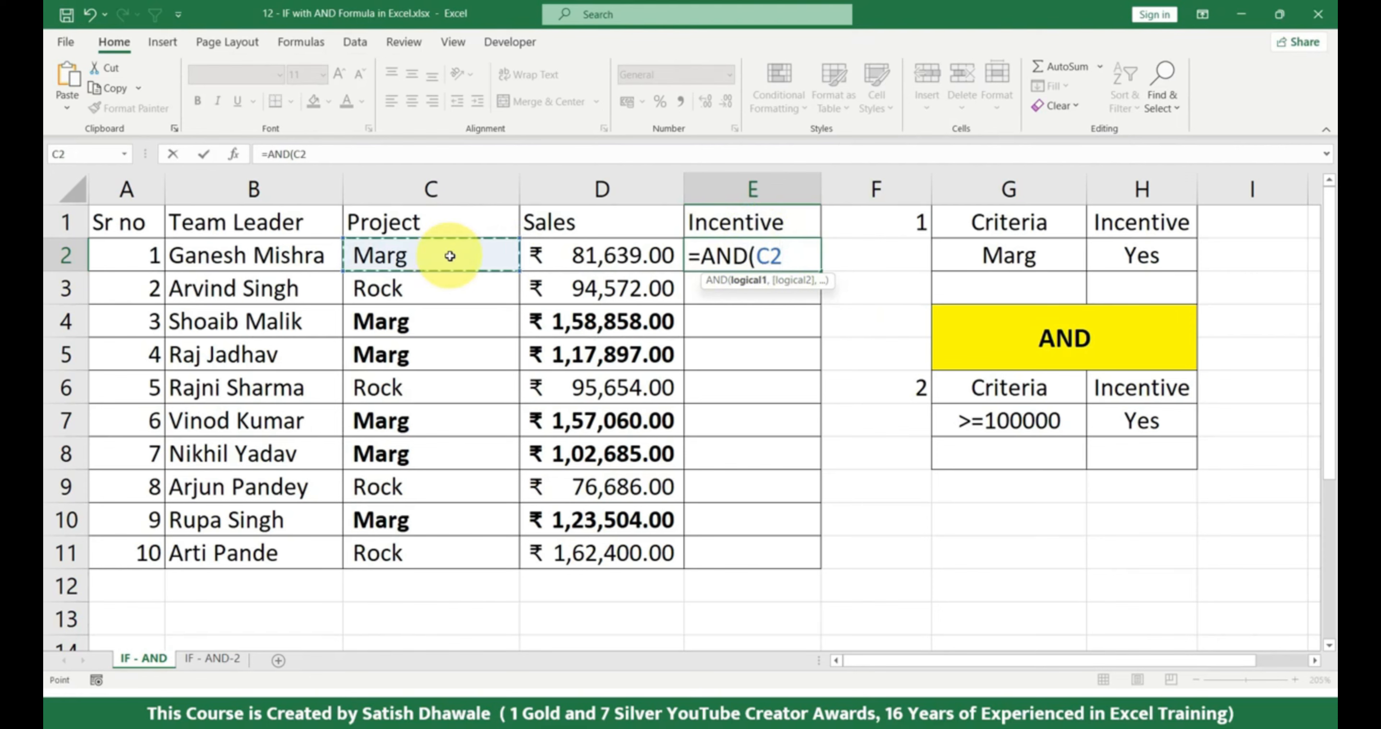
{"action": "type", "text": "=\"yE"}
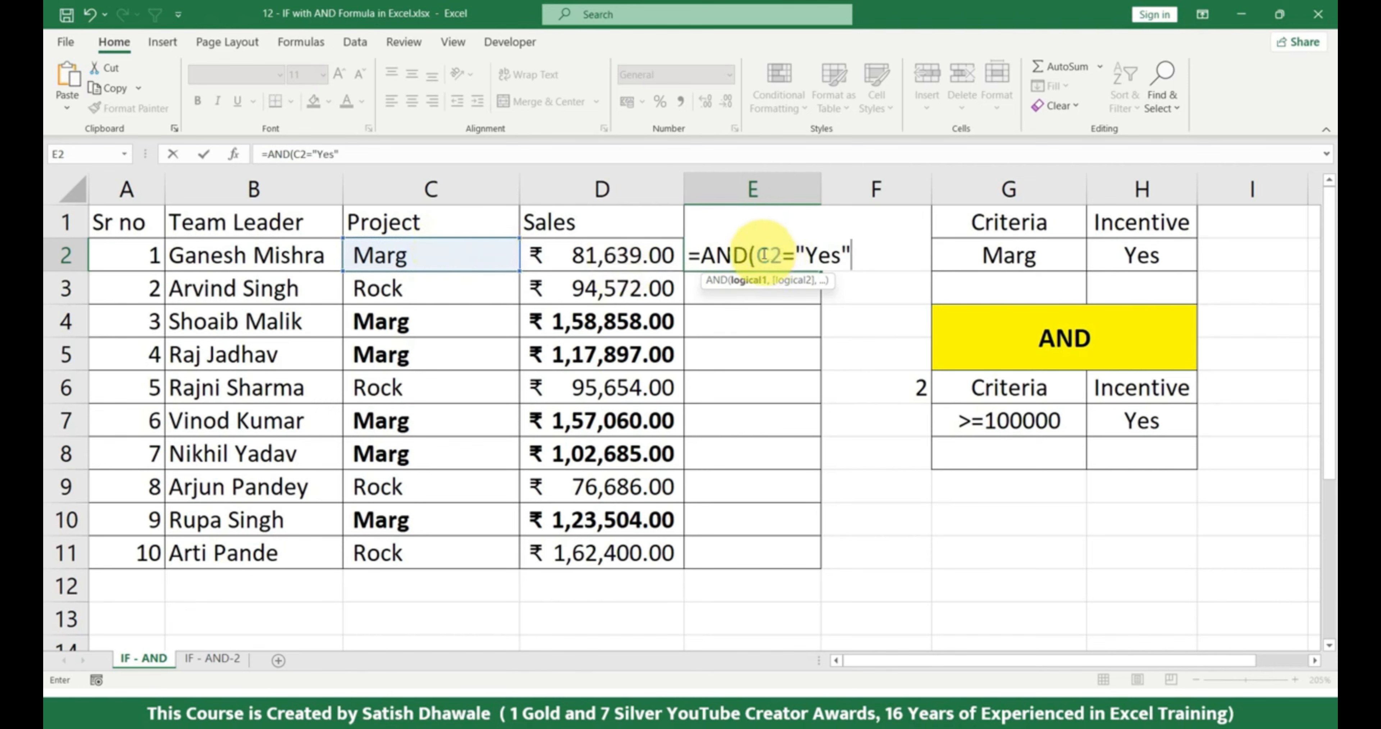
{"action": "double_click", "coordinate": [811, 255]}
{"action": "type", "text": "Marg"}
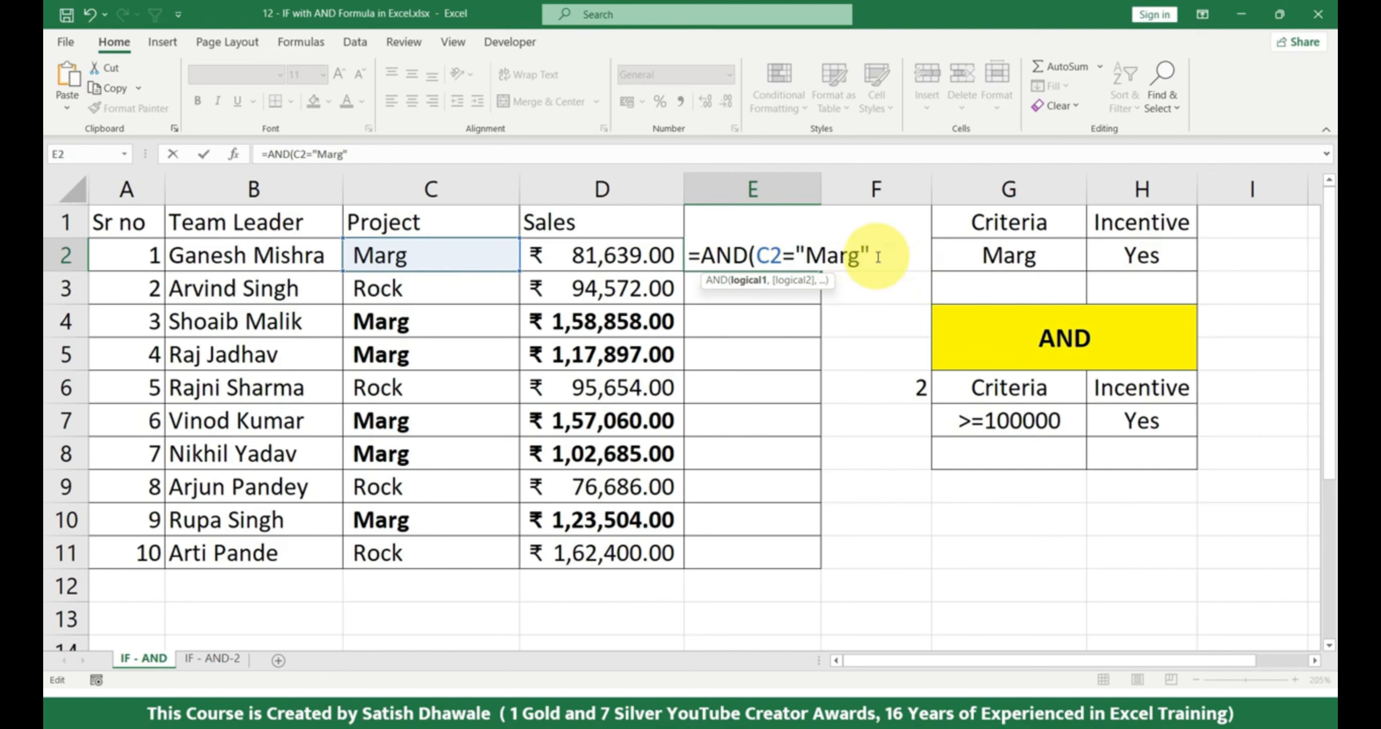
- Complete the E2 AND formula with the second condition D2>=100000, and fill it down through E11
{"action": "left_click_drag", "start_coordinate": [872, 255], "coordinate": [824, 256]}
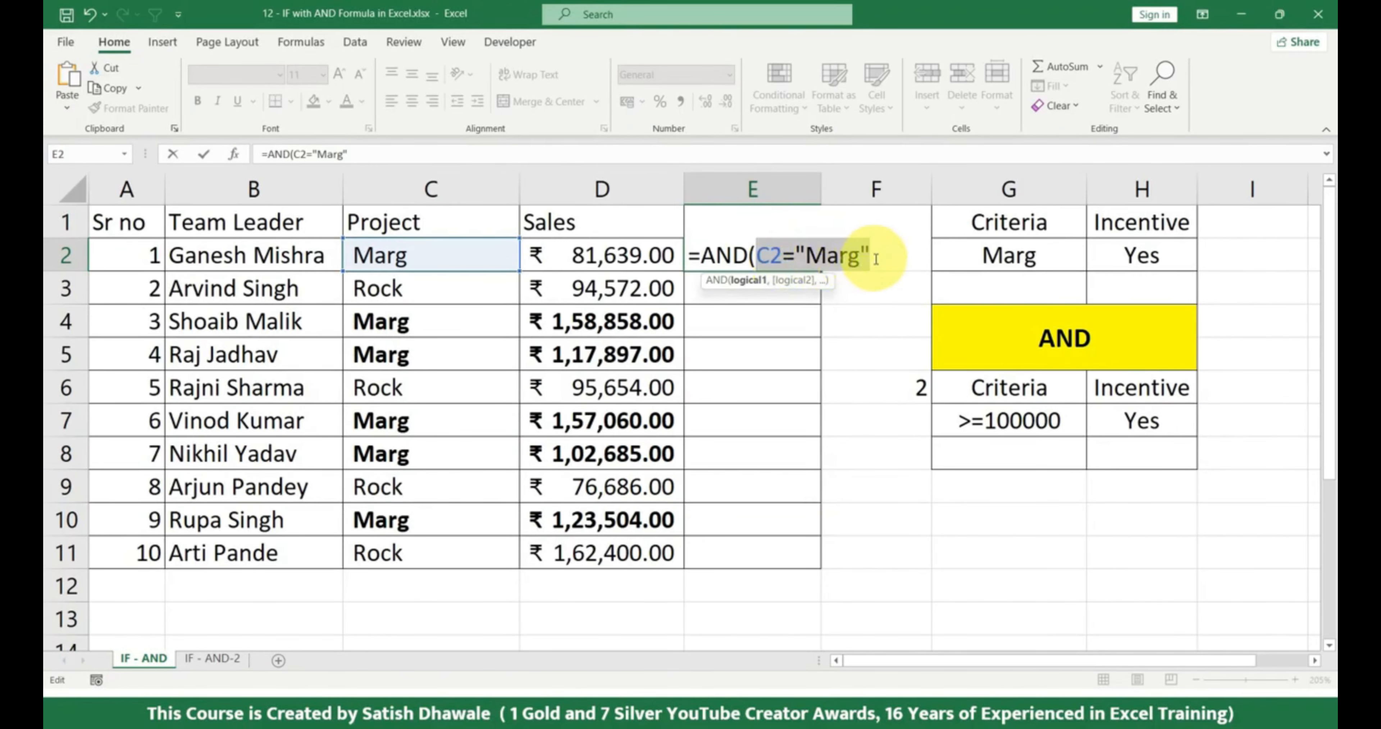
{"action": "left_click", "coordinate": [875, 257]}
{"action": "type", "text": ","}
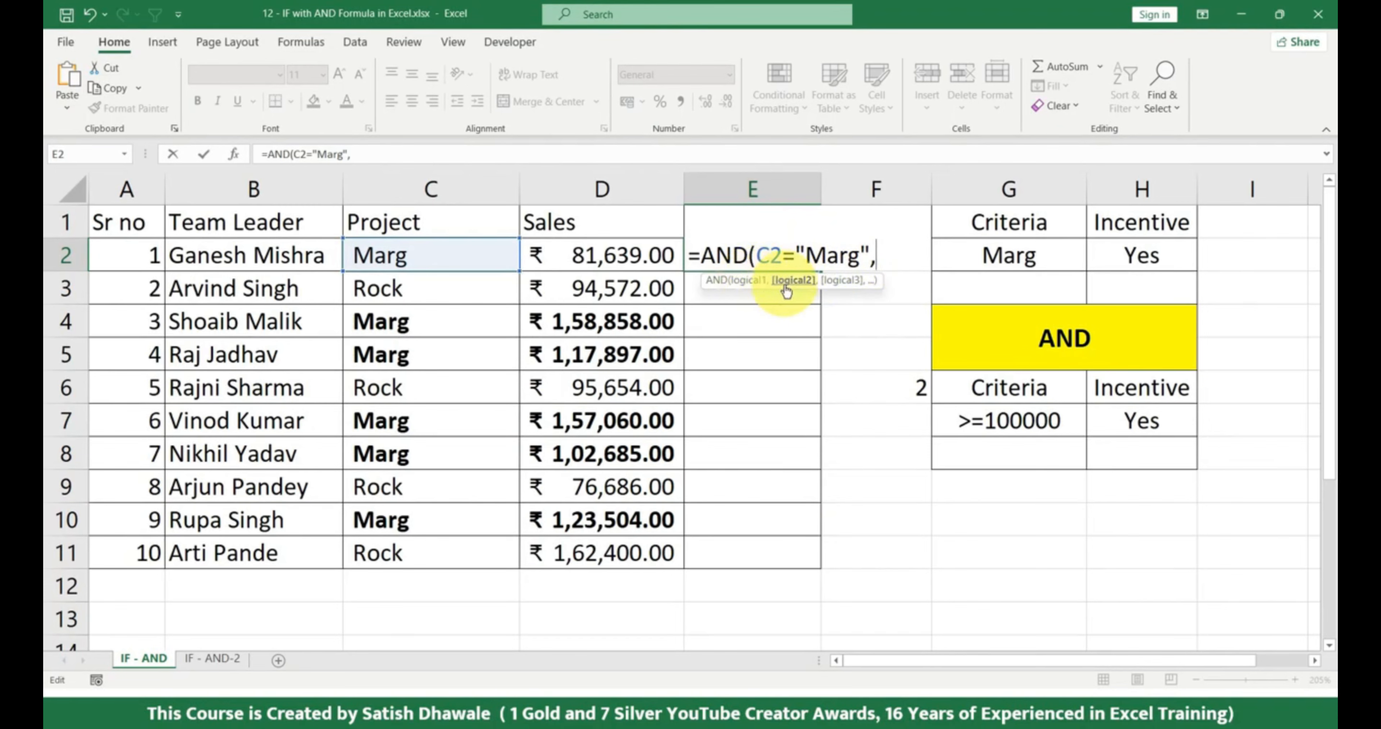
{"action": "left_click", "coordinate": [577, 256]}
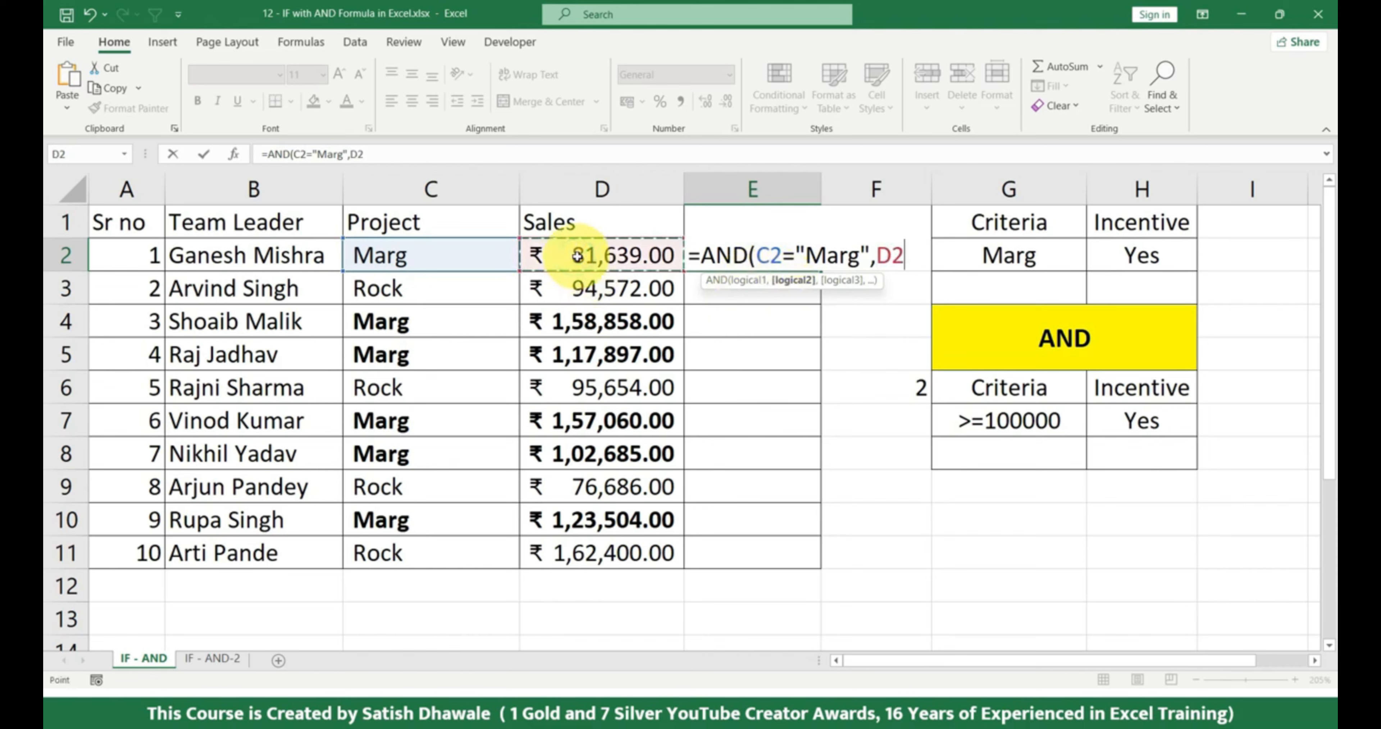
{"action": "type", "text": ">=100000"}
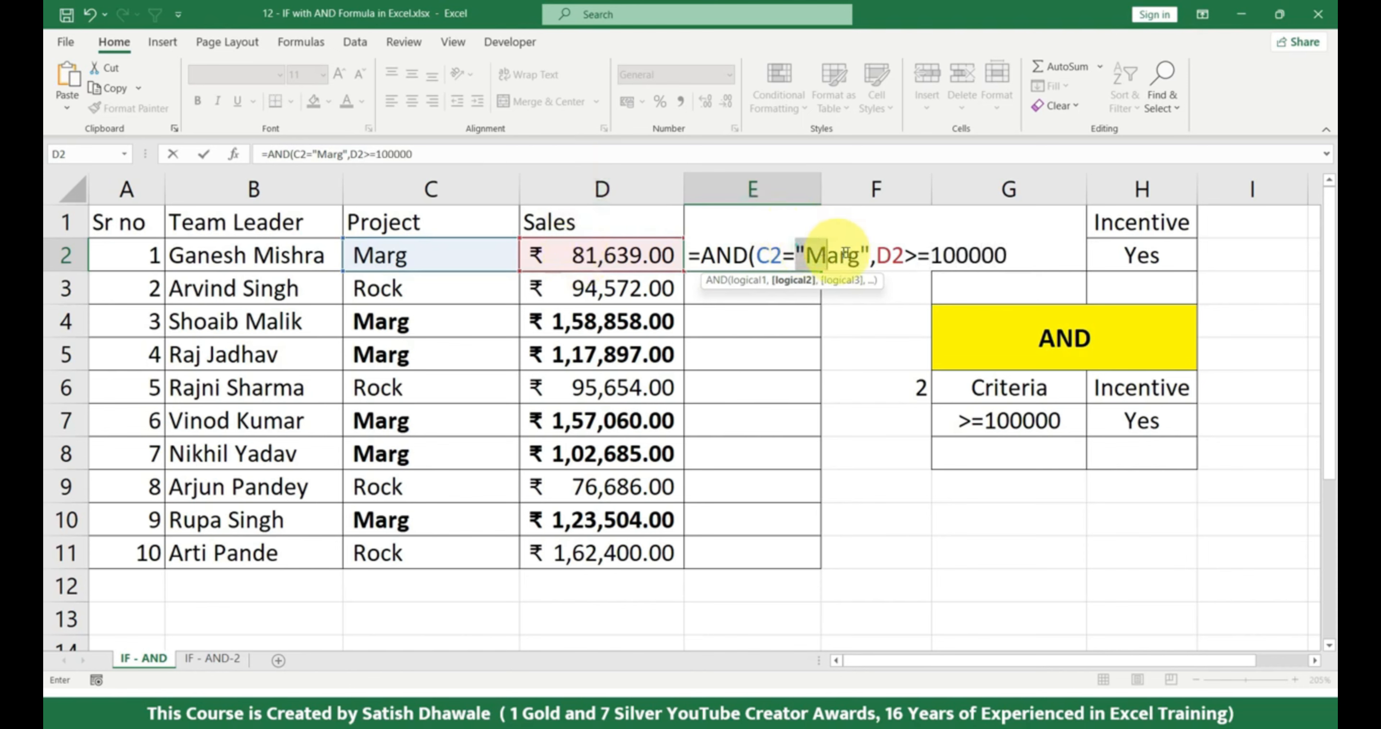
{"action": "left_click_drag", "start_coordinate": [797, 250], "coordinate": [1007, 256]}
{"action": "left_click", "coordinate": [1011, 255]}
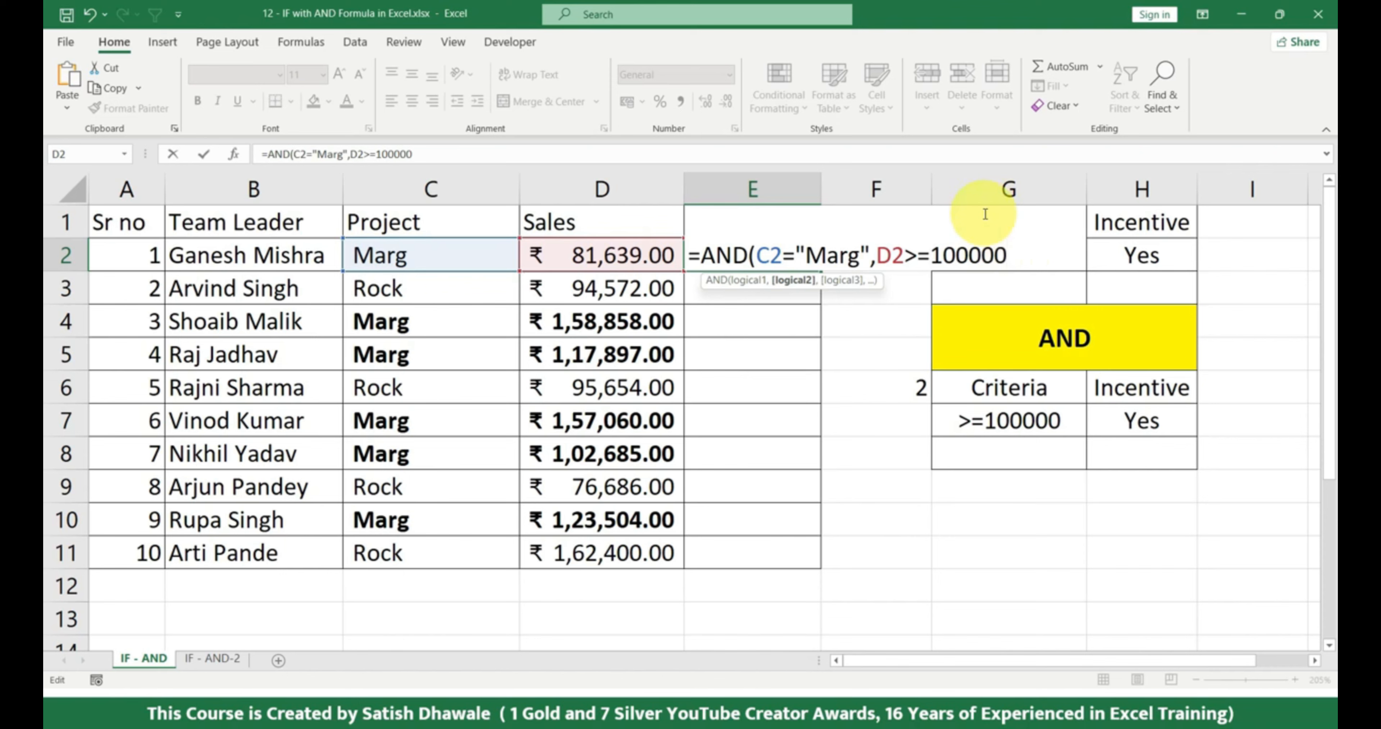
{"action": "type", "text": ")"}
{"action": "key", "text": "Return"}
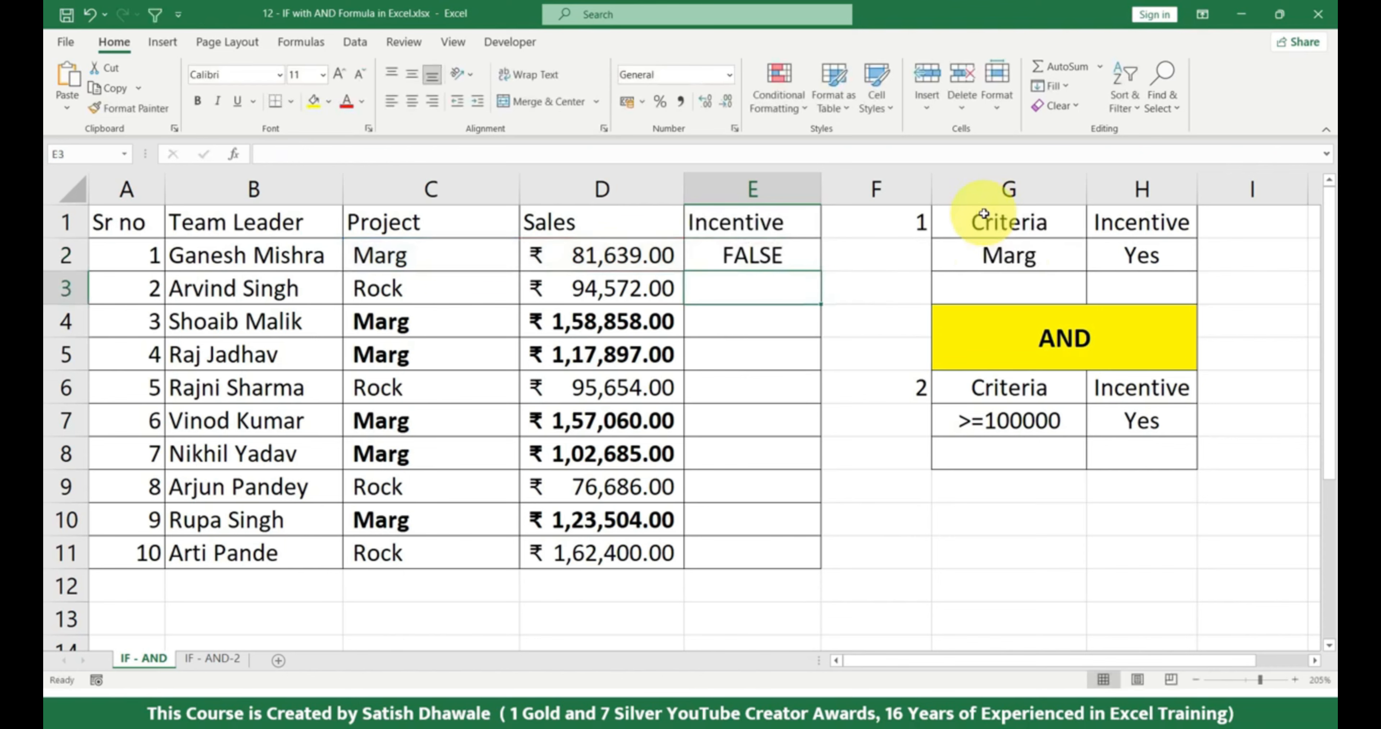
{"action": "left_click", "coordinate": [793, 258]}
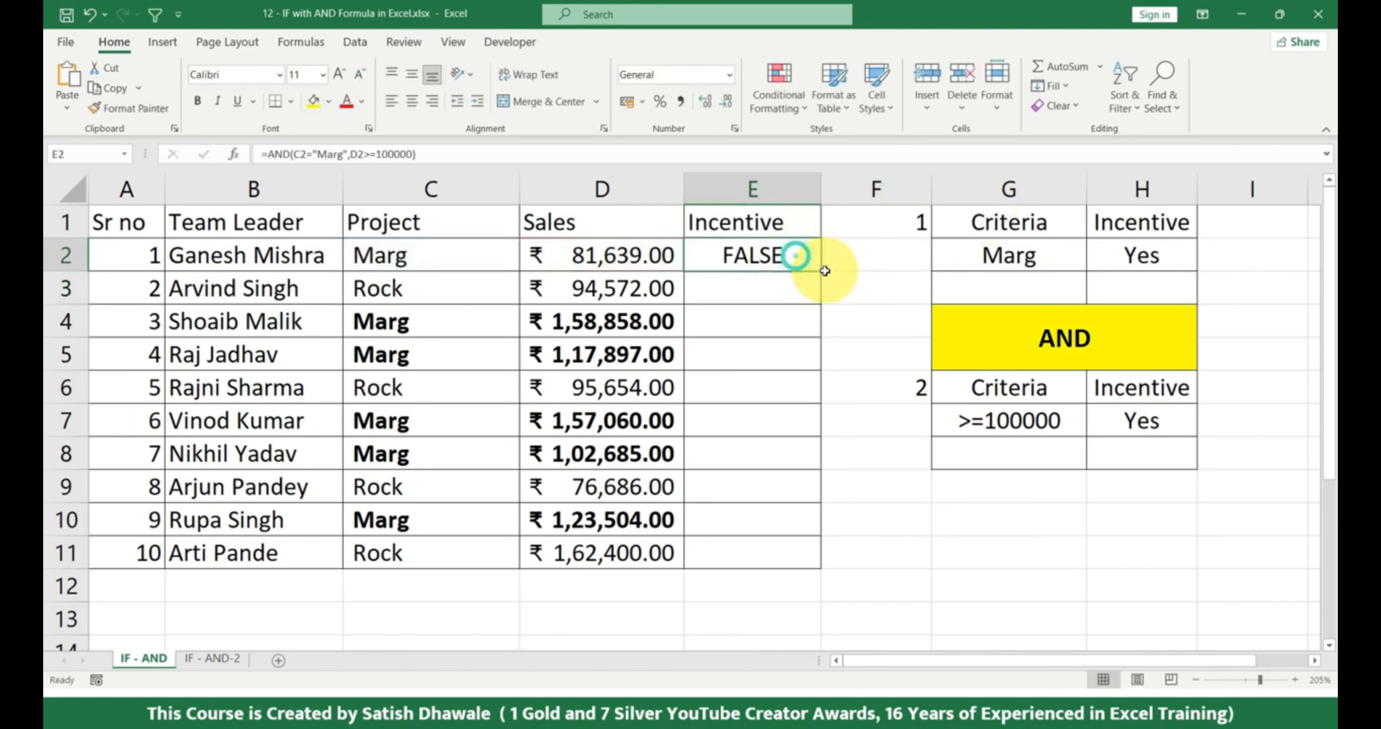
{"action": "left_click_drag", "start_coordinate": [821, 272], "coordinate": [817, 557]}
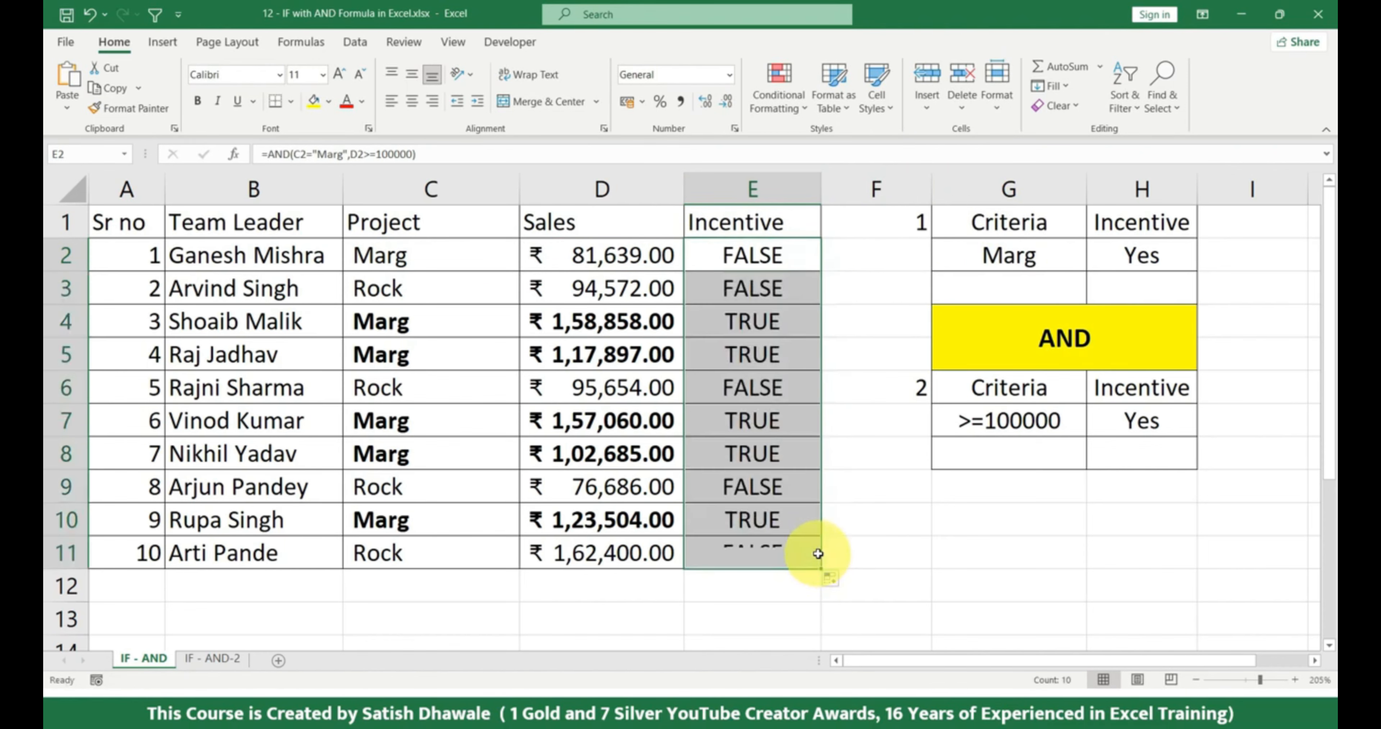
- Bold the Sales and Incentive cells of every row marked TRUE: rows 4, 5, 7, 8 and 10
{"action": "left_click_drag", "start_coordinate": [660, 322], "coordinate": [748, 320]}
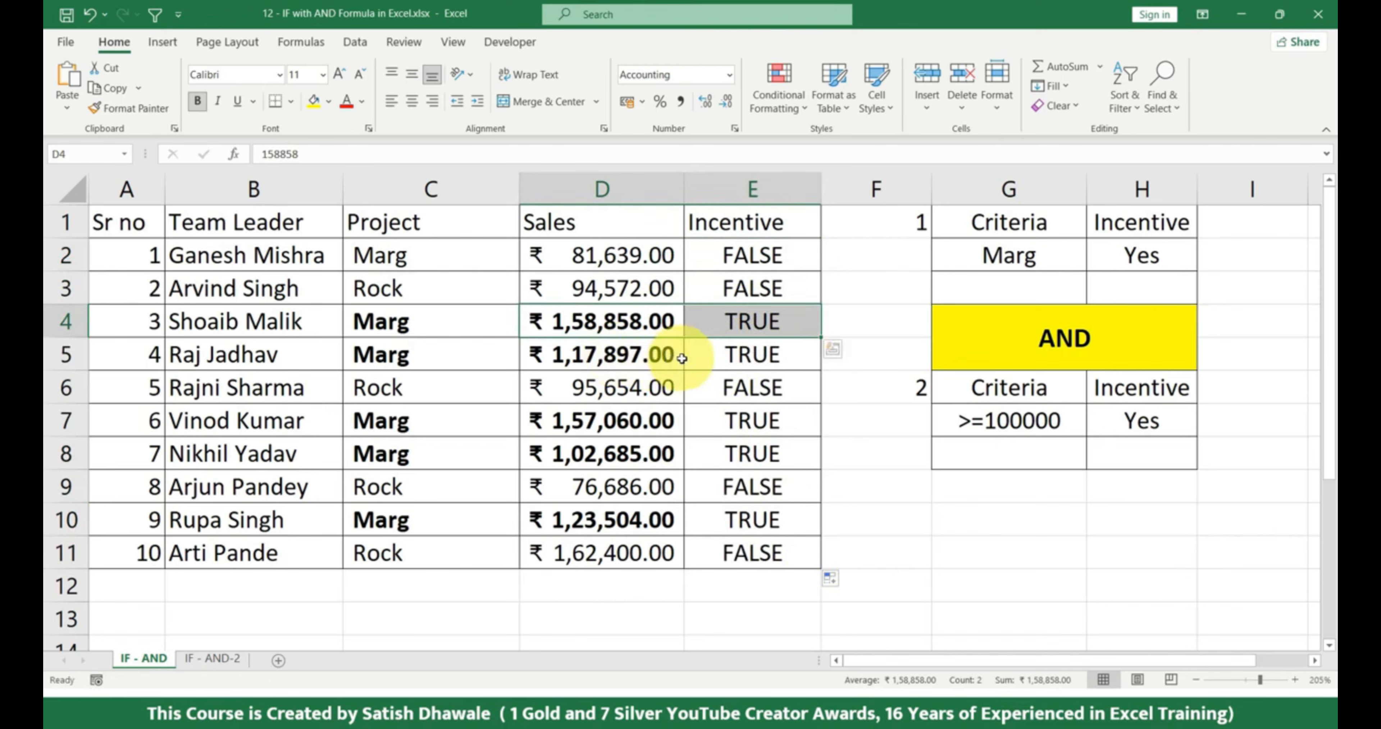
{"action": "key", "text": "ctrl+b"}
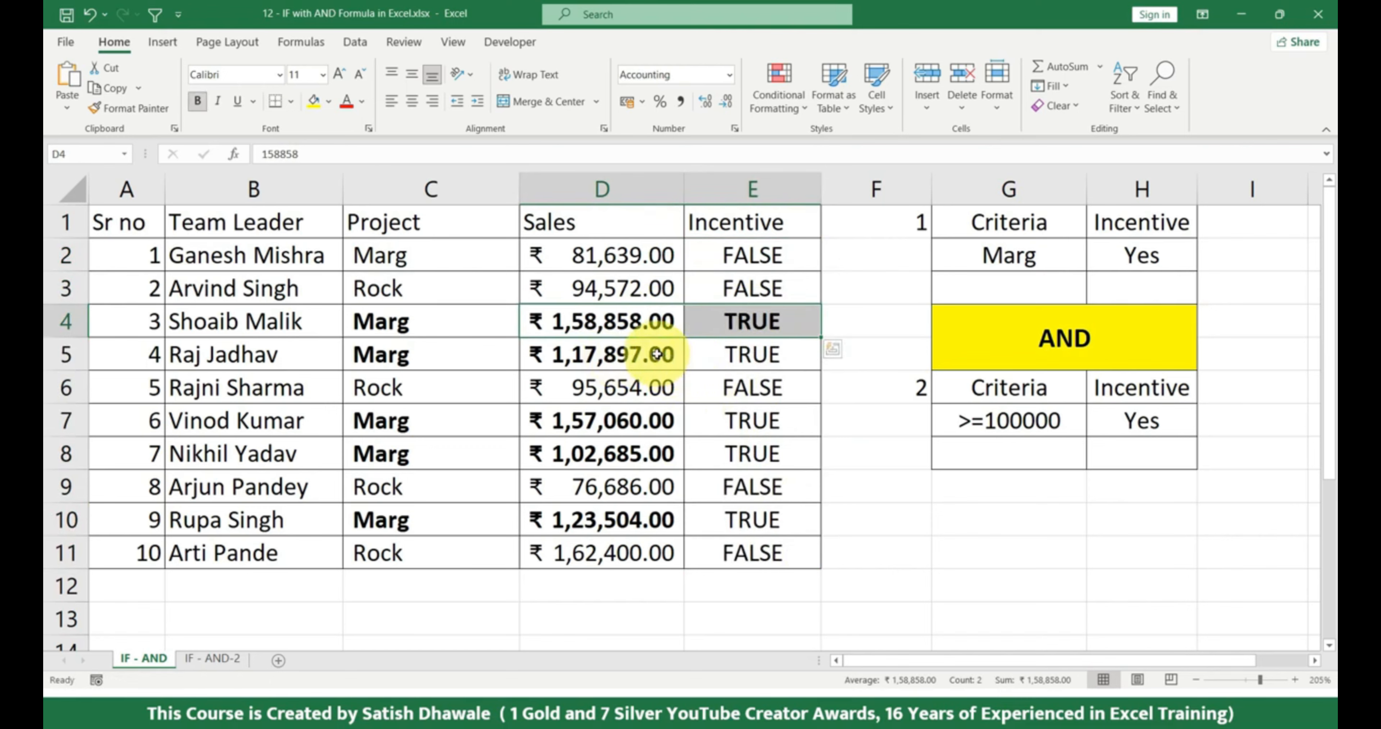
{"action": "left_click_drag", "start_coordinate": [657, 353], "coordinate": [736, 354]}
{"action": "key", "text": "ctrl+b"}
{"action": "left_click_drag", "start_coordinate": [647, 453], "coordinate": [733, 453]}
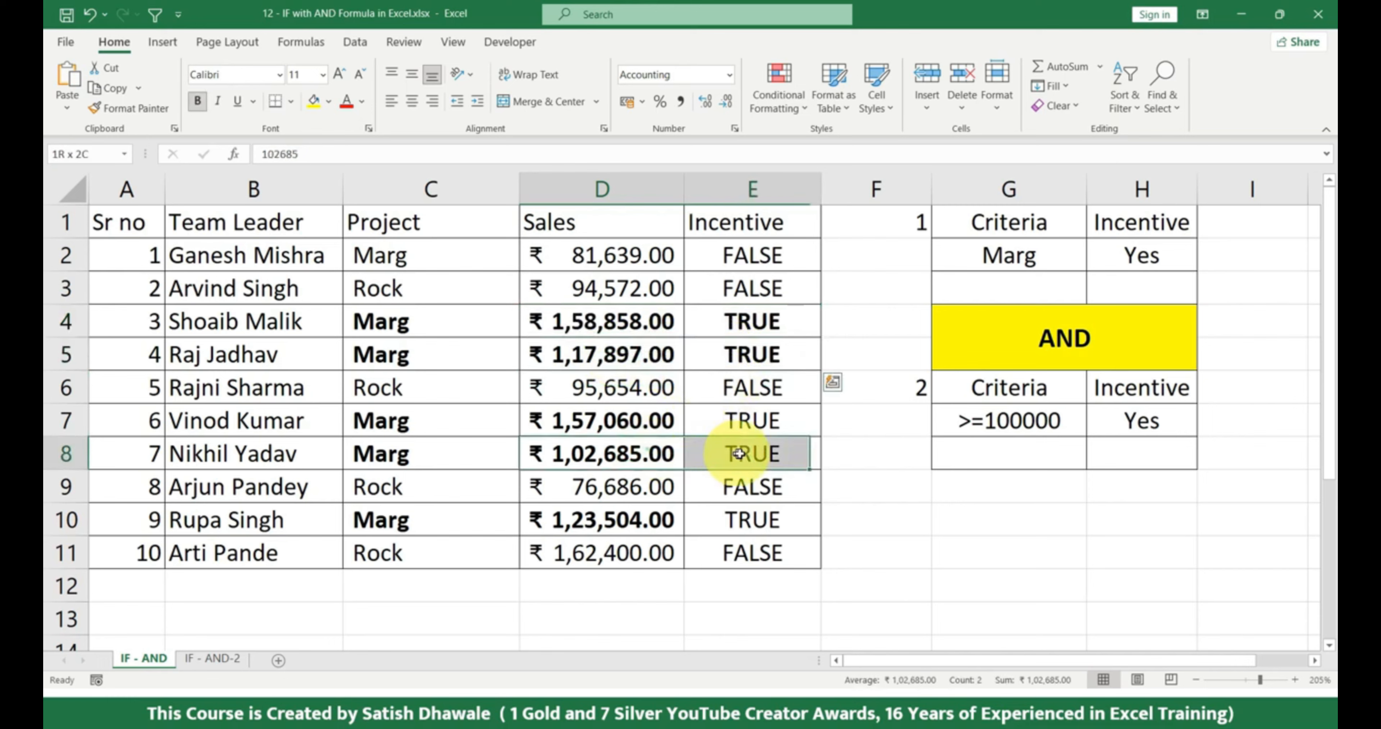
{"action": "key", "text": "ctrl+b"}
{"action": "left_click_drag", "start_coordinate": [662, 420], "coordinate": [754, 420]}
{"action": "key", "text": "ctrl+b"}
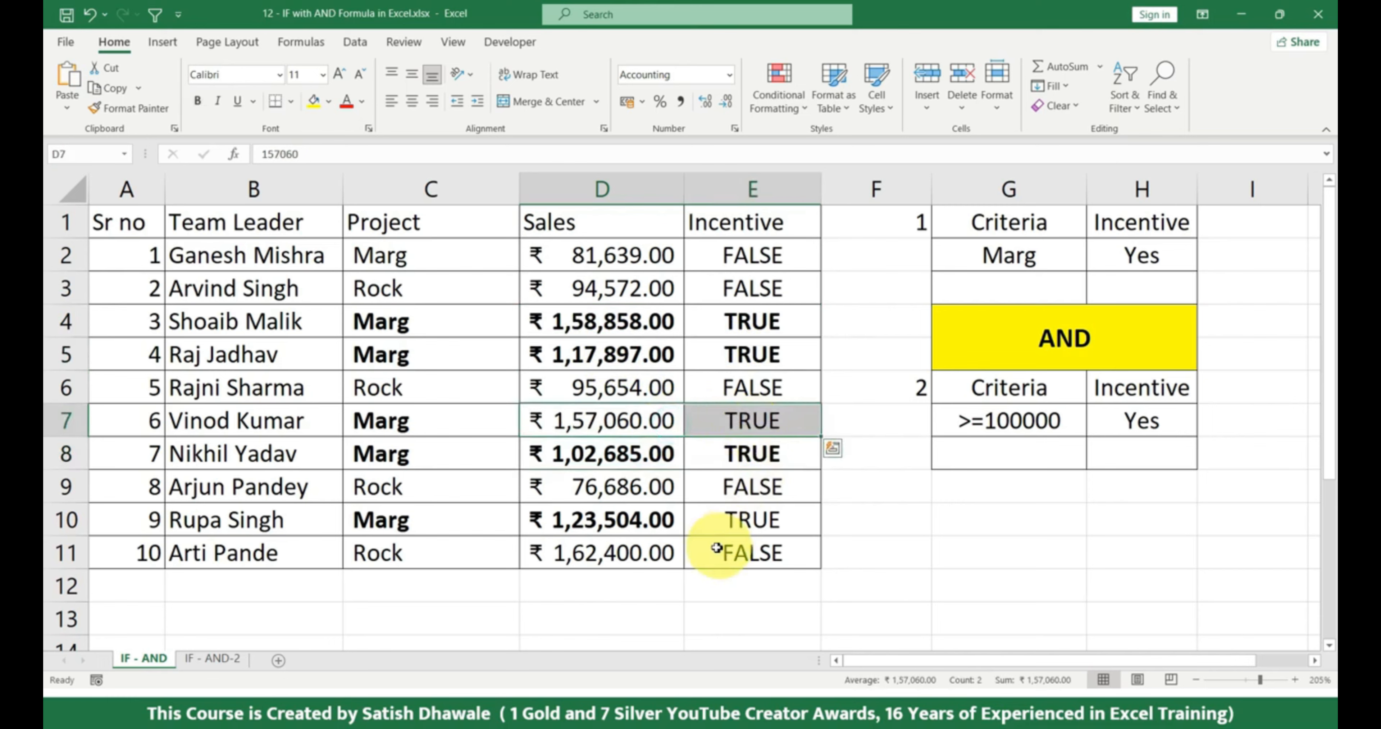
{"action": "left_click_drag", "start_coordinate": [665, 520], "coordinate": [728, 520]}
{"action": "key", "text": "ctrl+b"}
{"action": "key", "text": "ctrl+b"}
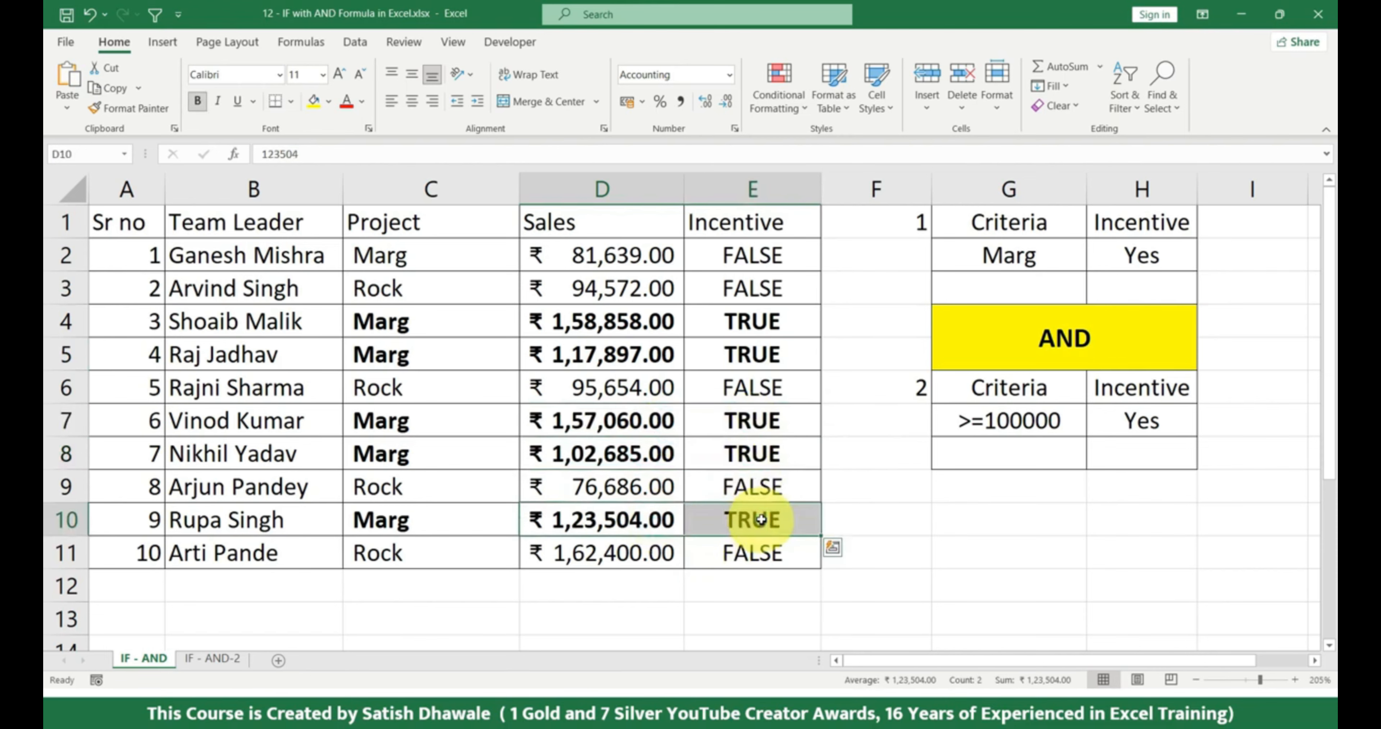
- Examine the AND formulas in E5 and E2, highlighting the project and sales conditions without changing them
{"action": "left_click", "coordinate": [776, 354]}
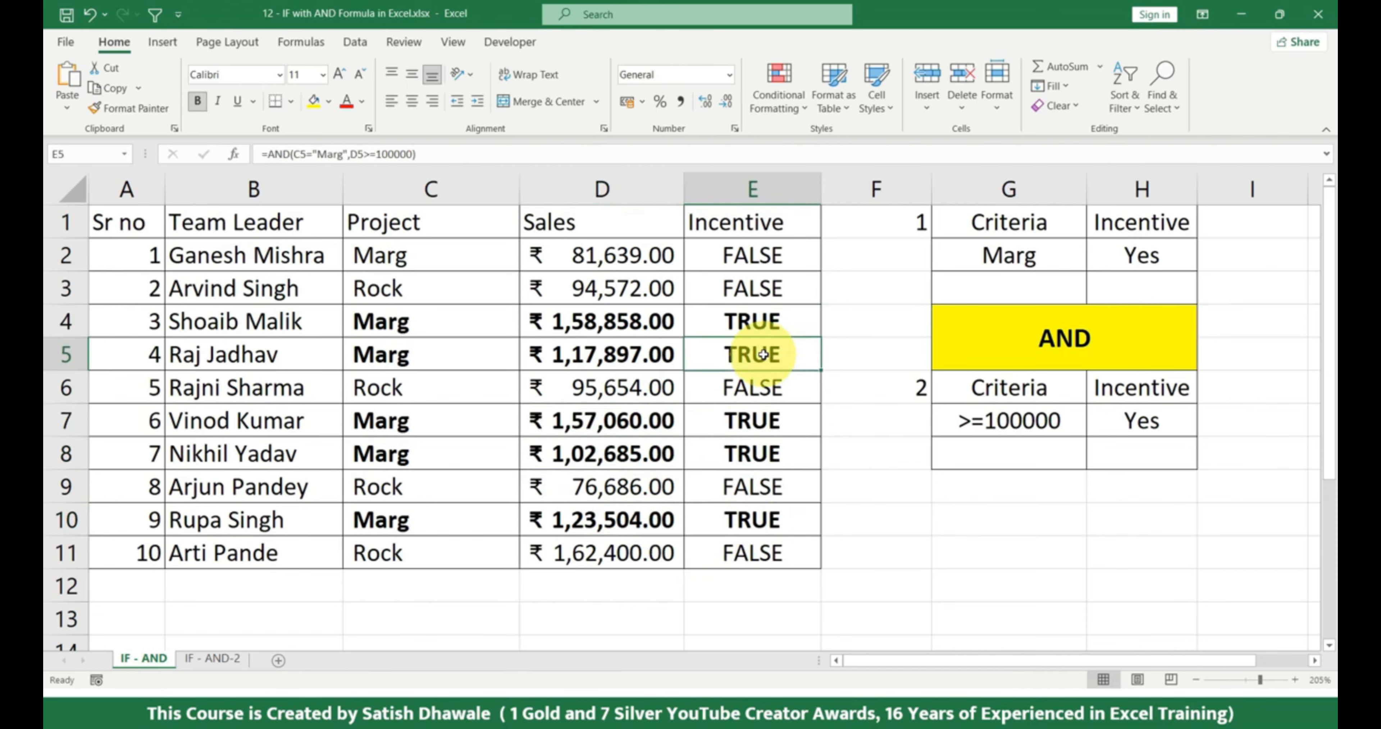
{"action": "double_click", "coordinate": [762, 353]}
{"action": "left_click_drag", "start_coordinate": [794, 356], "coordinate": [872, 354]}
{"action": "key", "text": "Escape"}
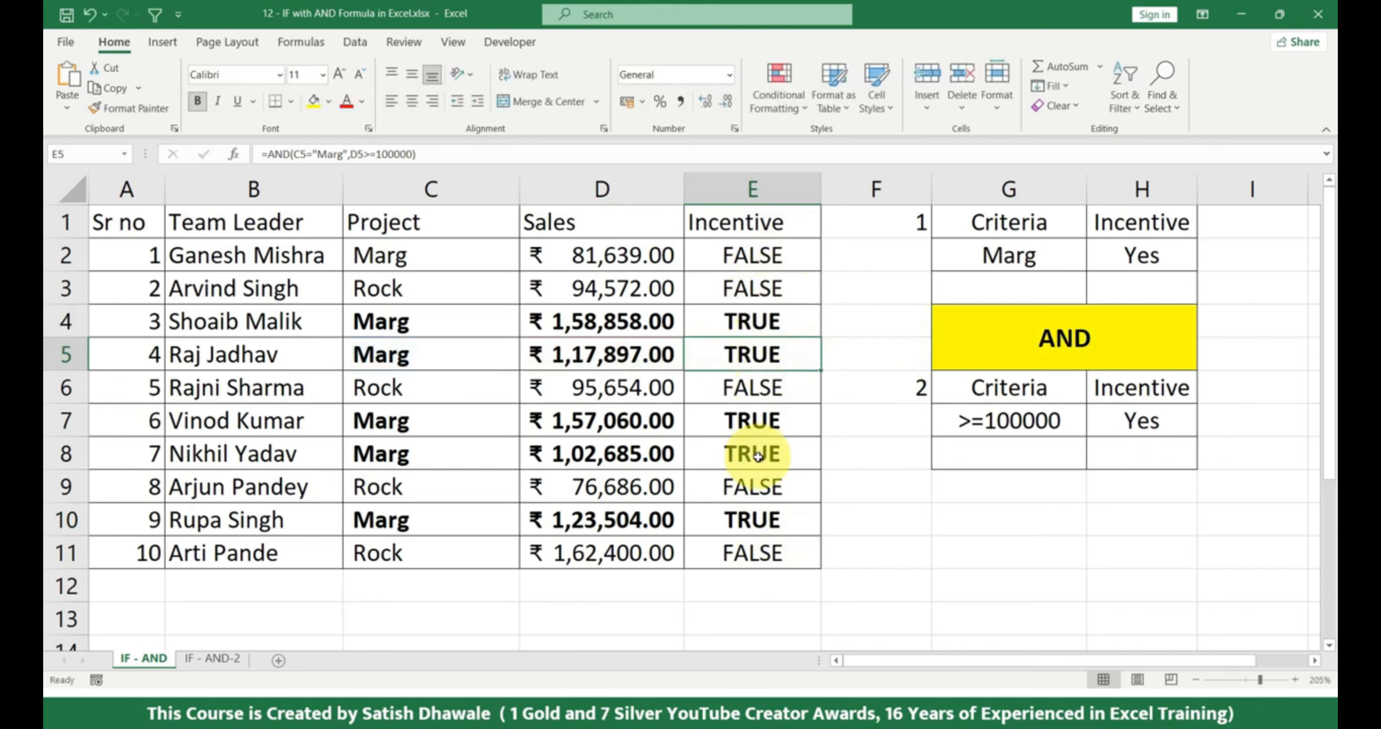
{"action": "double_click", "coordinate": [753, 257]}
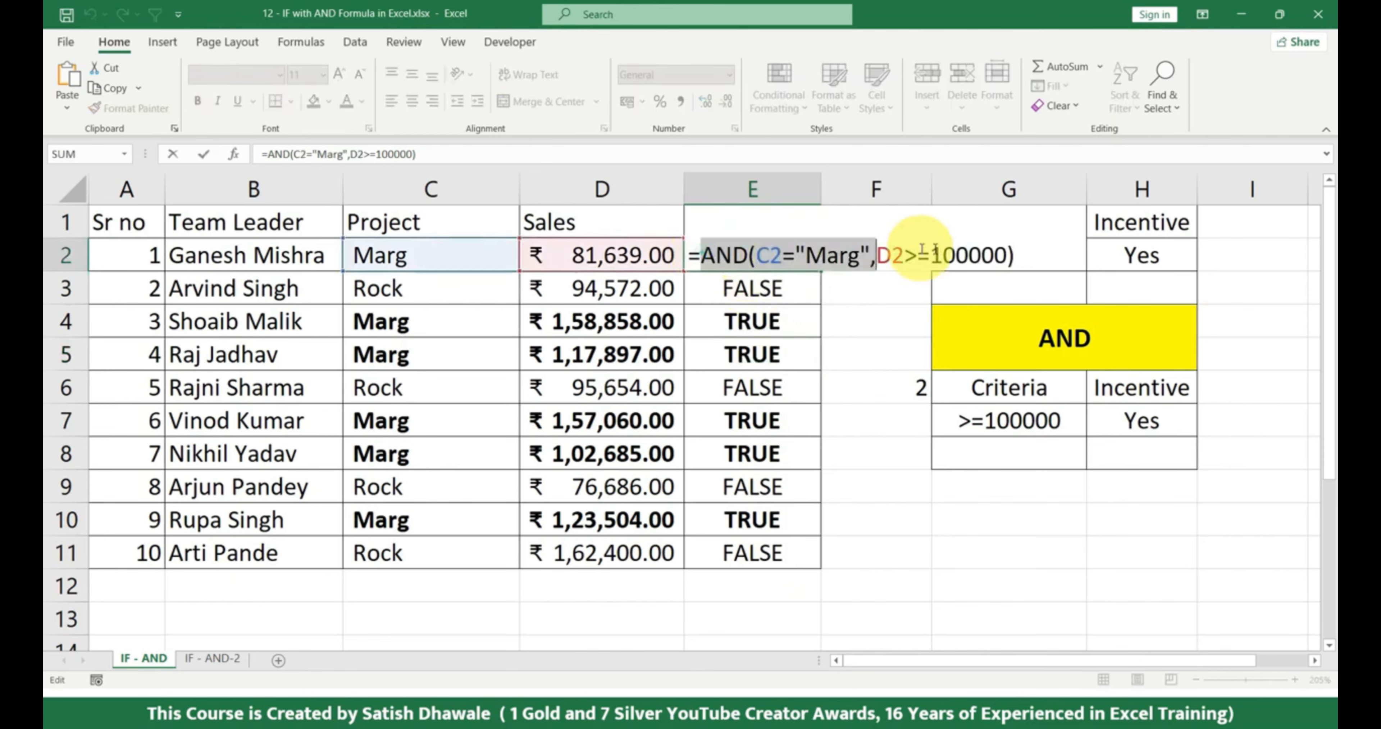
{"action": "left_click", "coordinate": [965, 254]}
{"action": "left_click", "coordinate": [851, 257]}
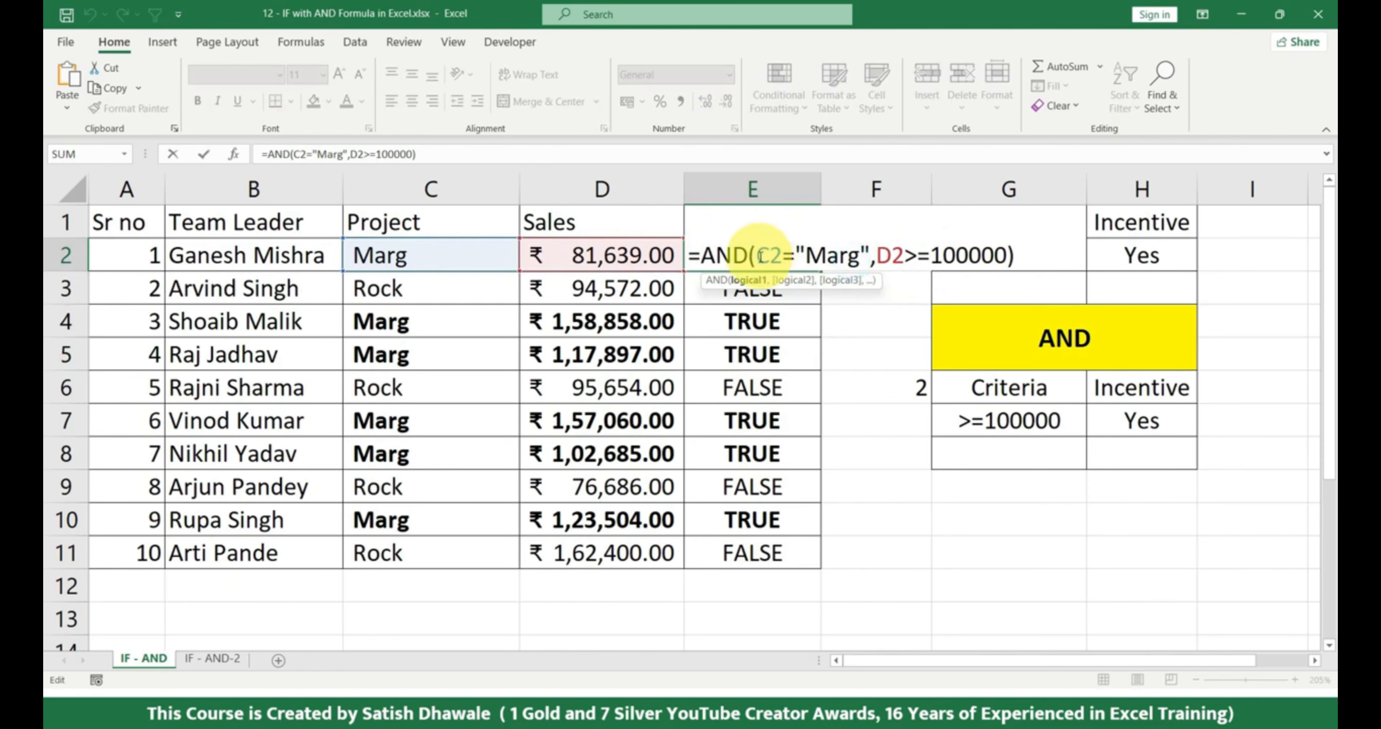
{"action": "left_click_drag", "start_coordinate": [757, 256], "coordinate": [1008, 256]}
{"action": "left_click", "coordinate": [875, 259]}
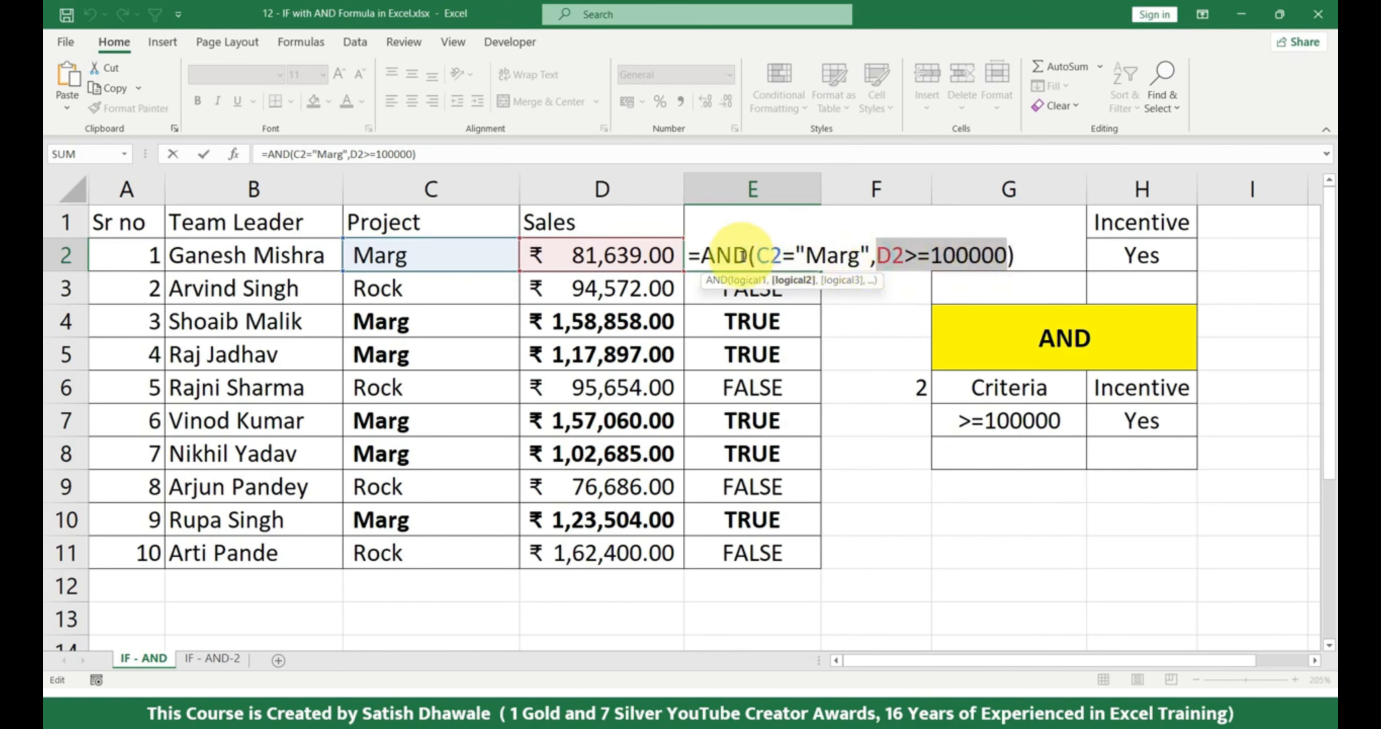
{"action": "left_click", "coordinate": [756, 256]}
{"action": "key", "text": "Return"}
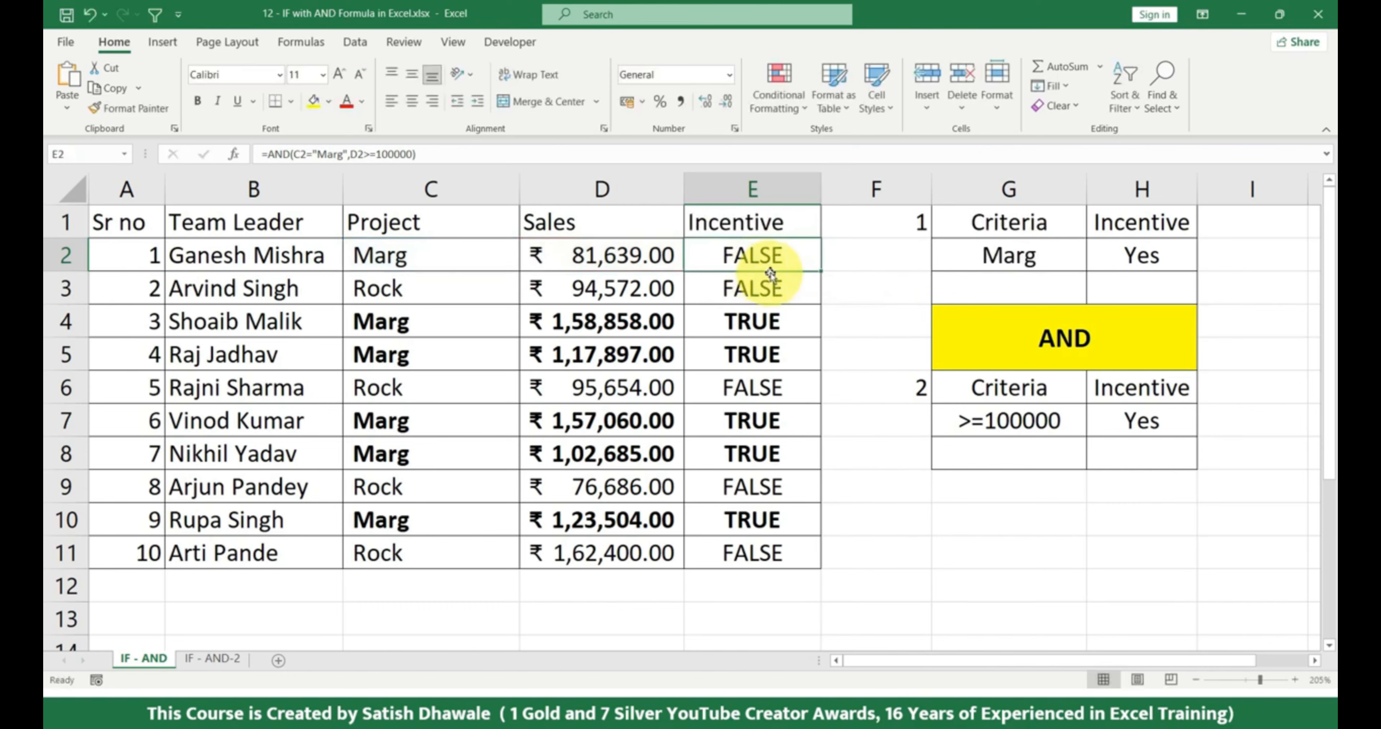
- Compare the Incentive results with the criteria, checking Project and Sales in rows 11 and 3
{"action": "left_click", "coordinate": [771, 319]}
{"action": "left_click", "coordinate": [766, 348]}
{"action": "left_click", "coordinate": [780, 255]}
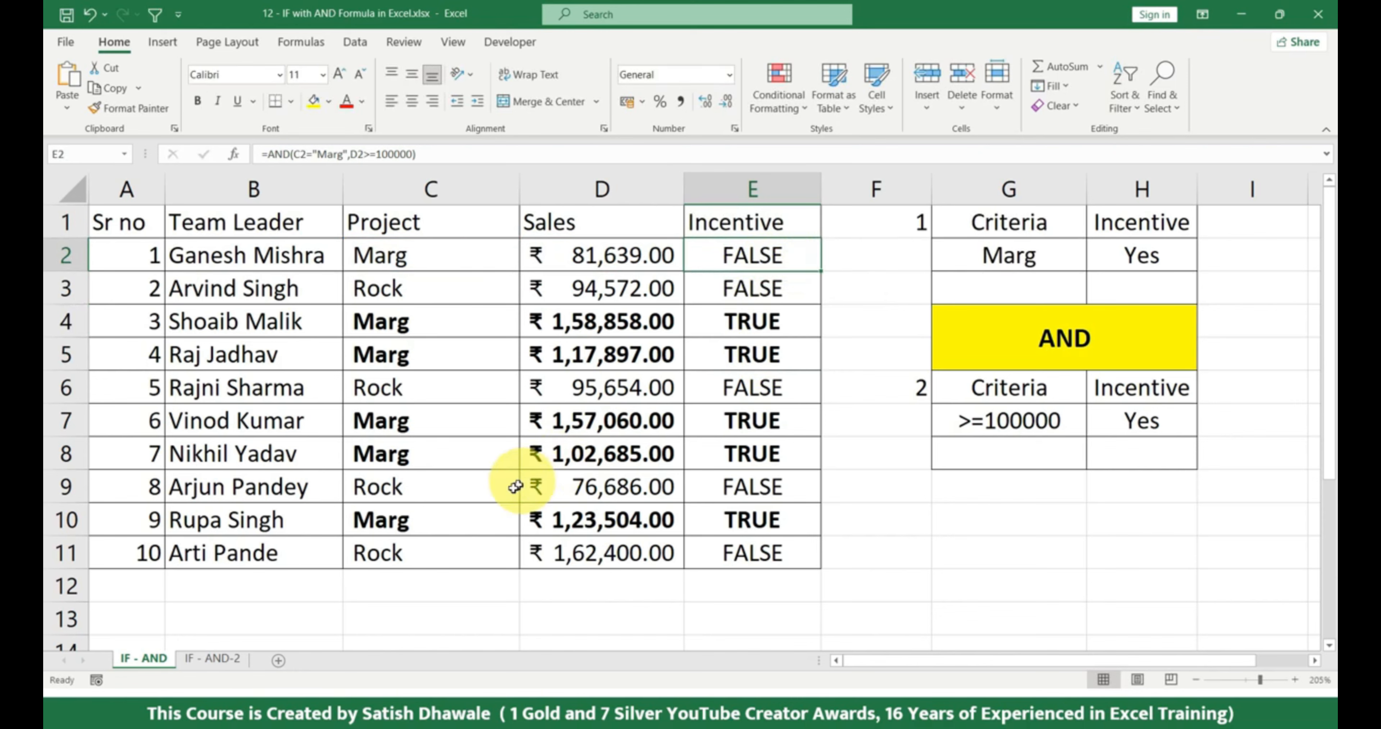
{"action": "left_click_drag", "start_coordinate": [451, 553], "coordinate": [616, 553]}
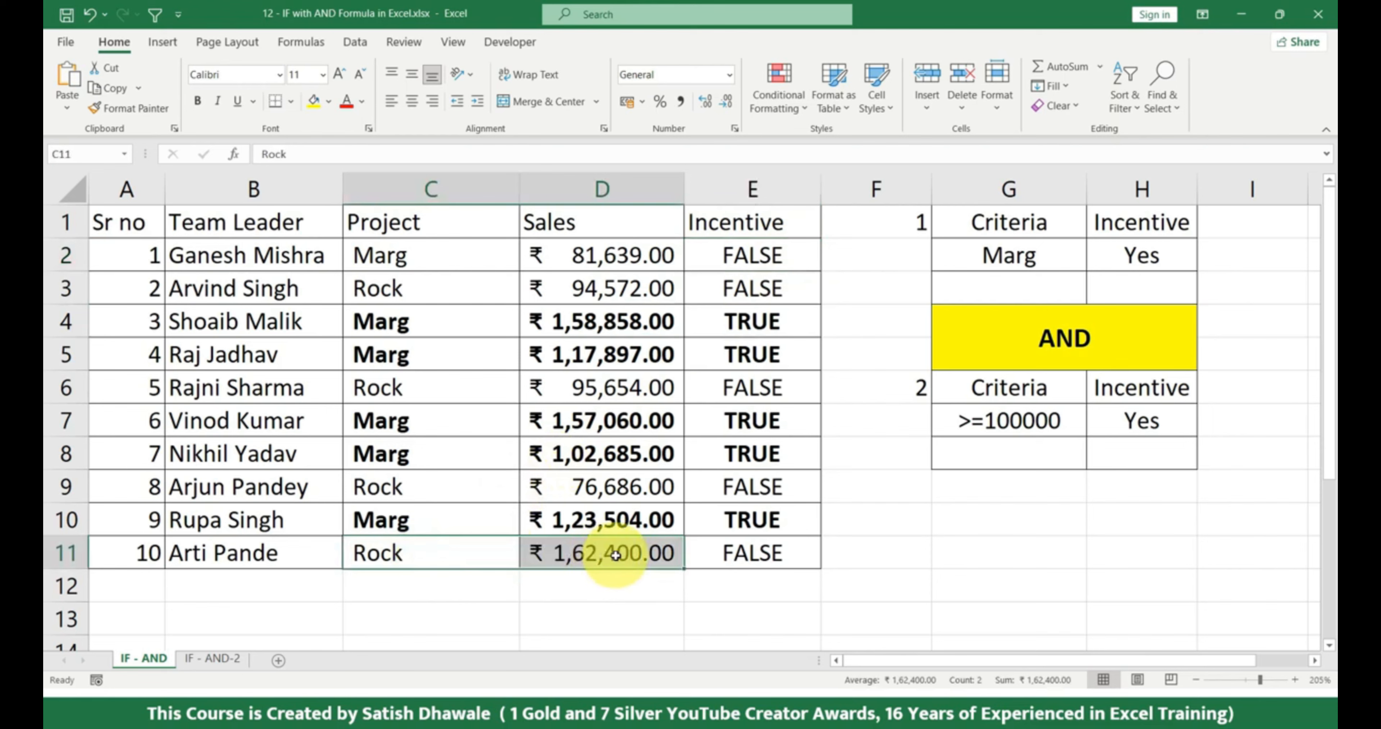
{"action": "left_click", "coordinate": [764, 553]}
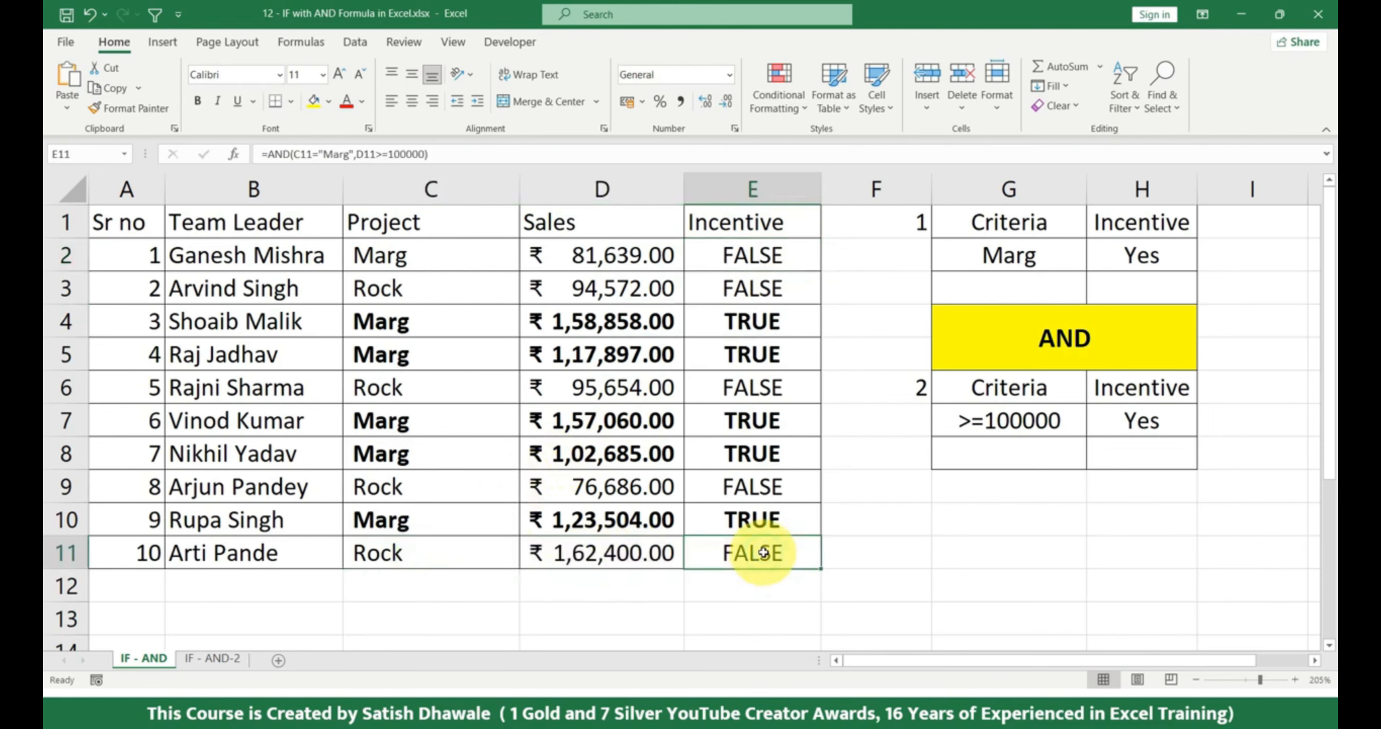
{"action": "left_click_drag", "start_coordinate": [453, 288], "coordinate": [616, 298]}
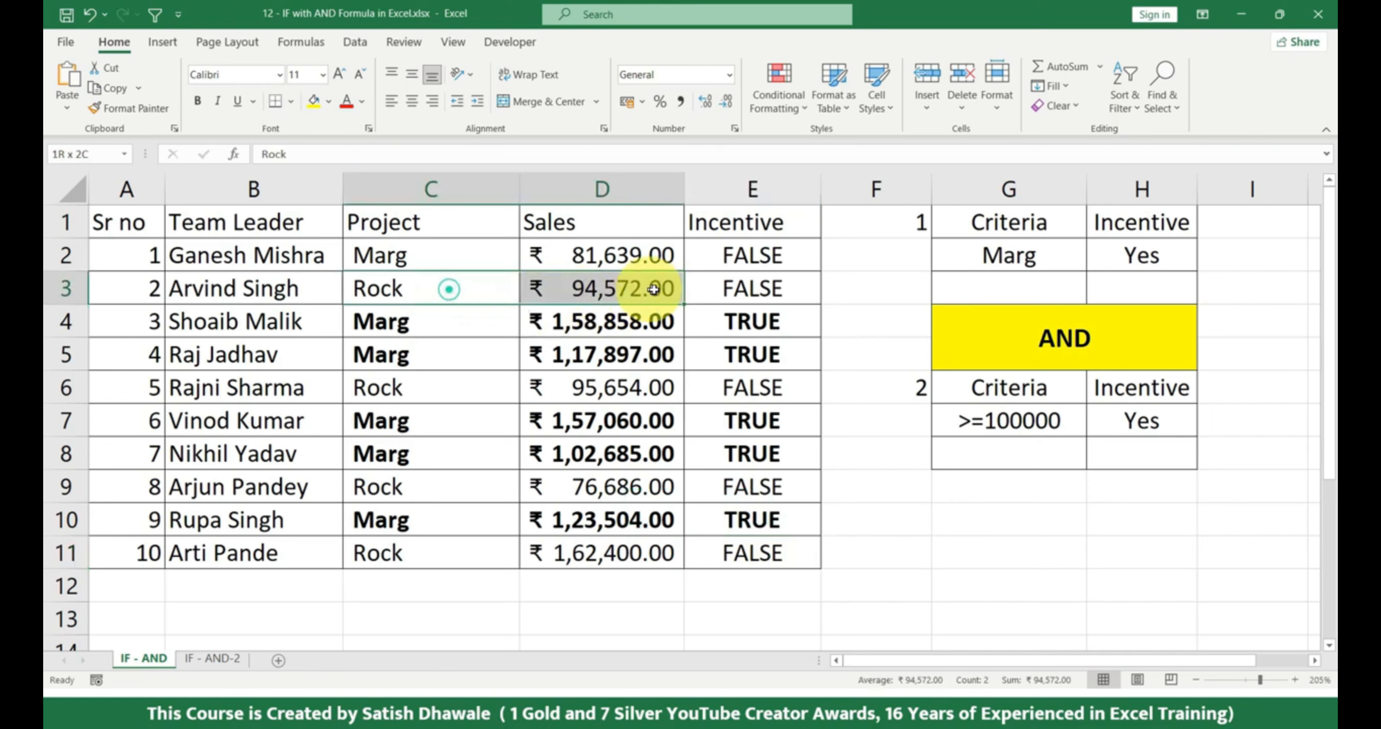
{"action": "left_click", "coordinate": [729, 287]}
- Wrap the AND formula in E2 in an IF function, making the whole AND expression its logical test
{"action": "double_click", "coordinate": [777, 257]}
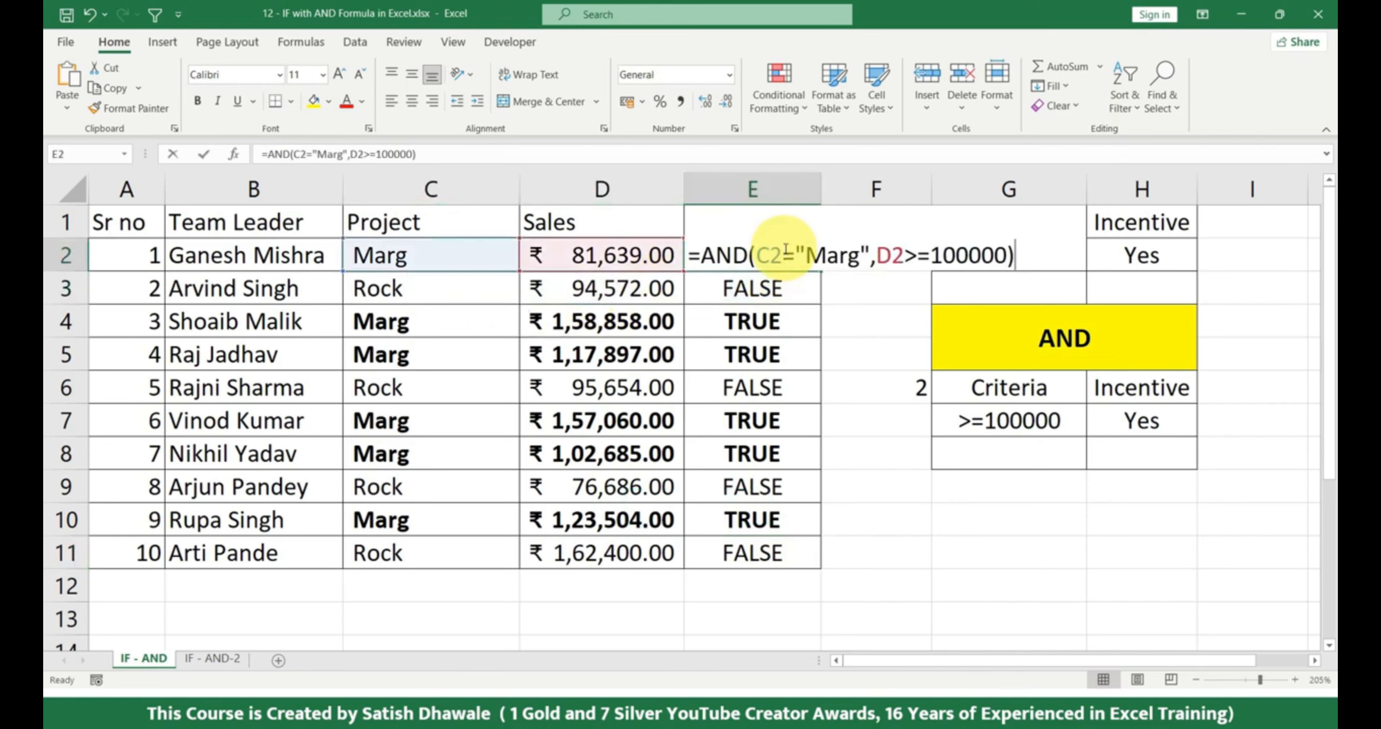
{"action": "left_click", "coordinate": [705, 255]}
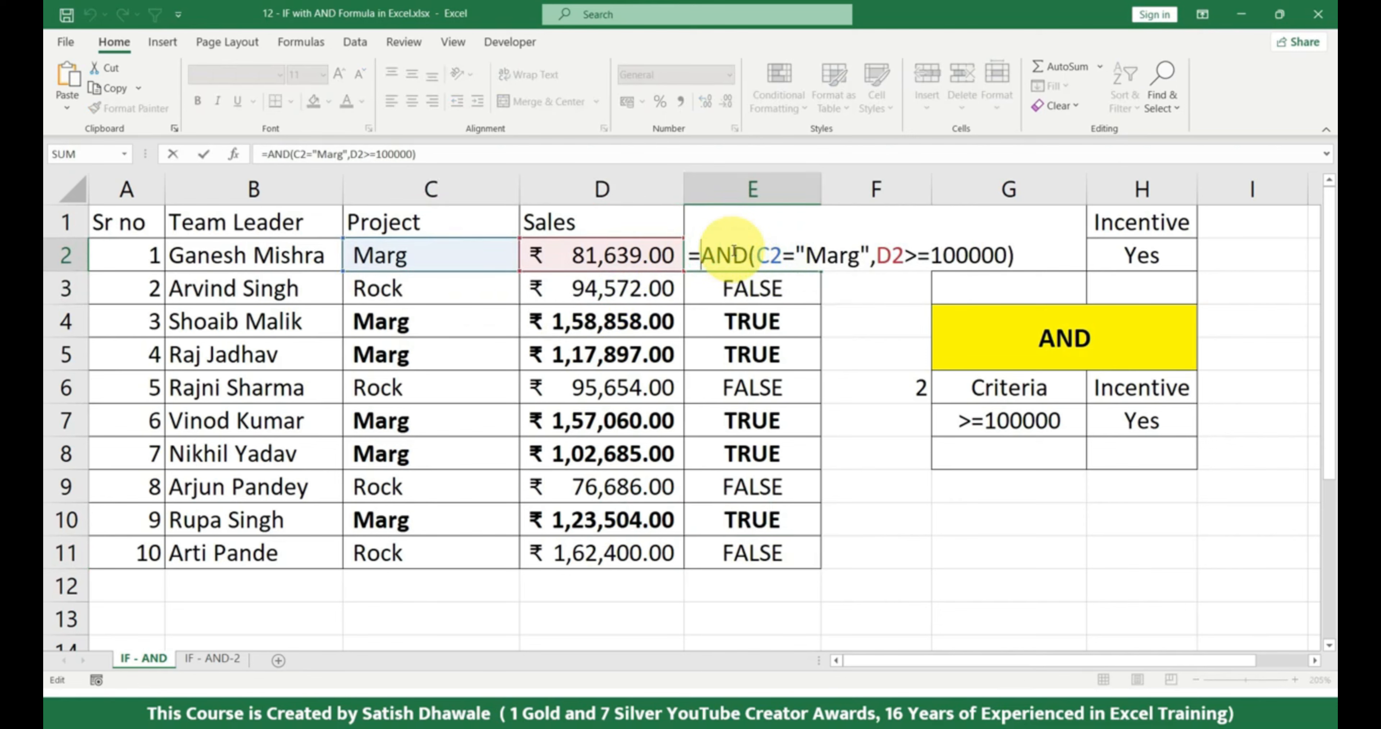
{"action": "type", "text": "IF"}
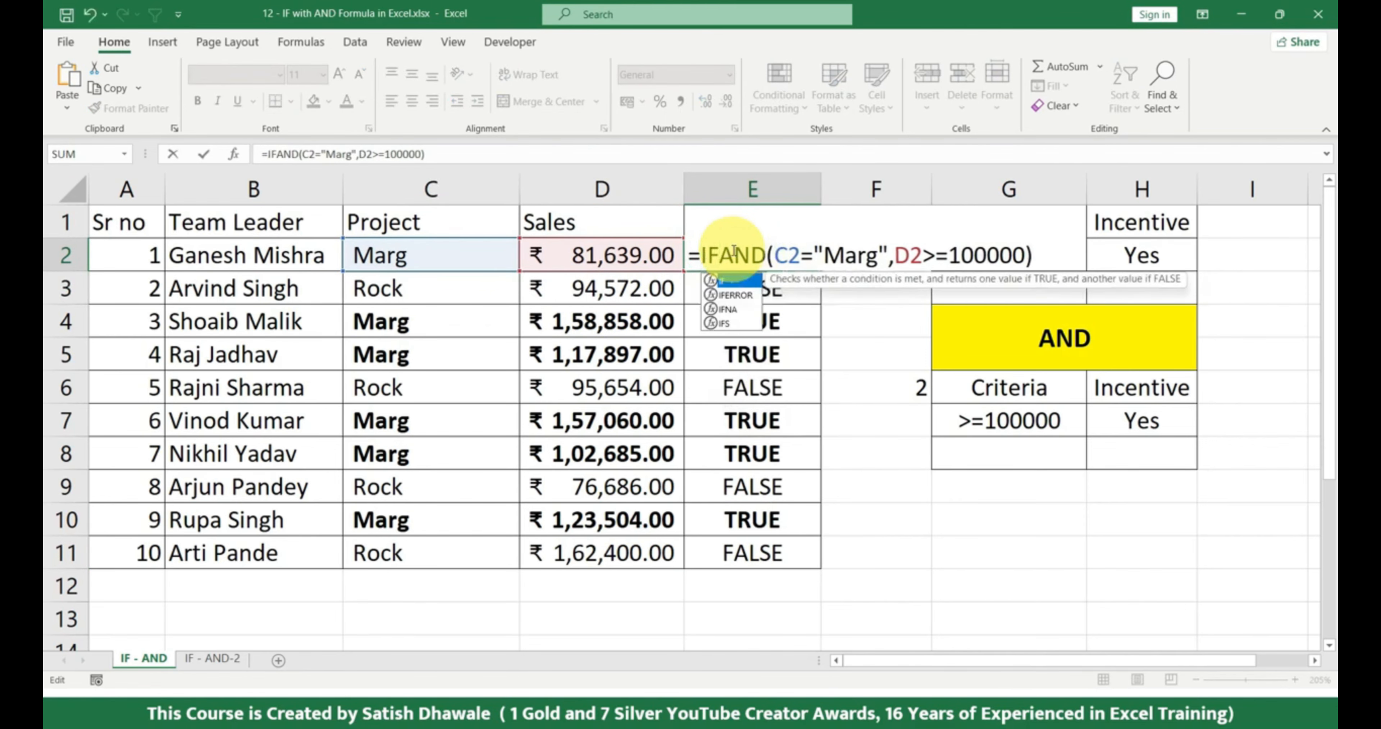
{"action": "type", "text": "("}
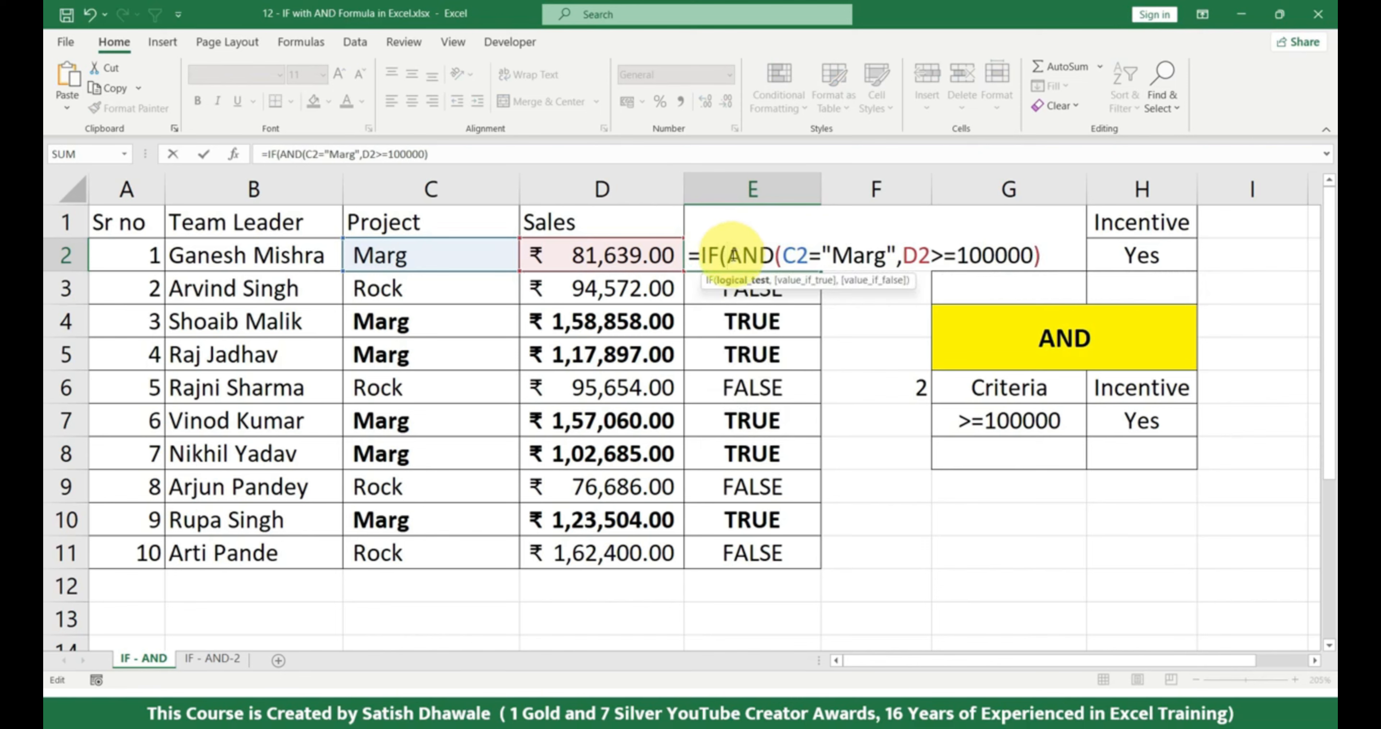
{"action": "left_click_drag", "start_coordinate": [732, 255], "coordinate": [1036, 257]}
{"action": "left_click", "coordinate": [1047, 250]}
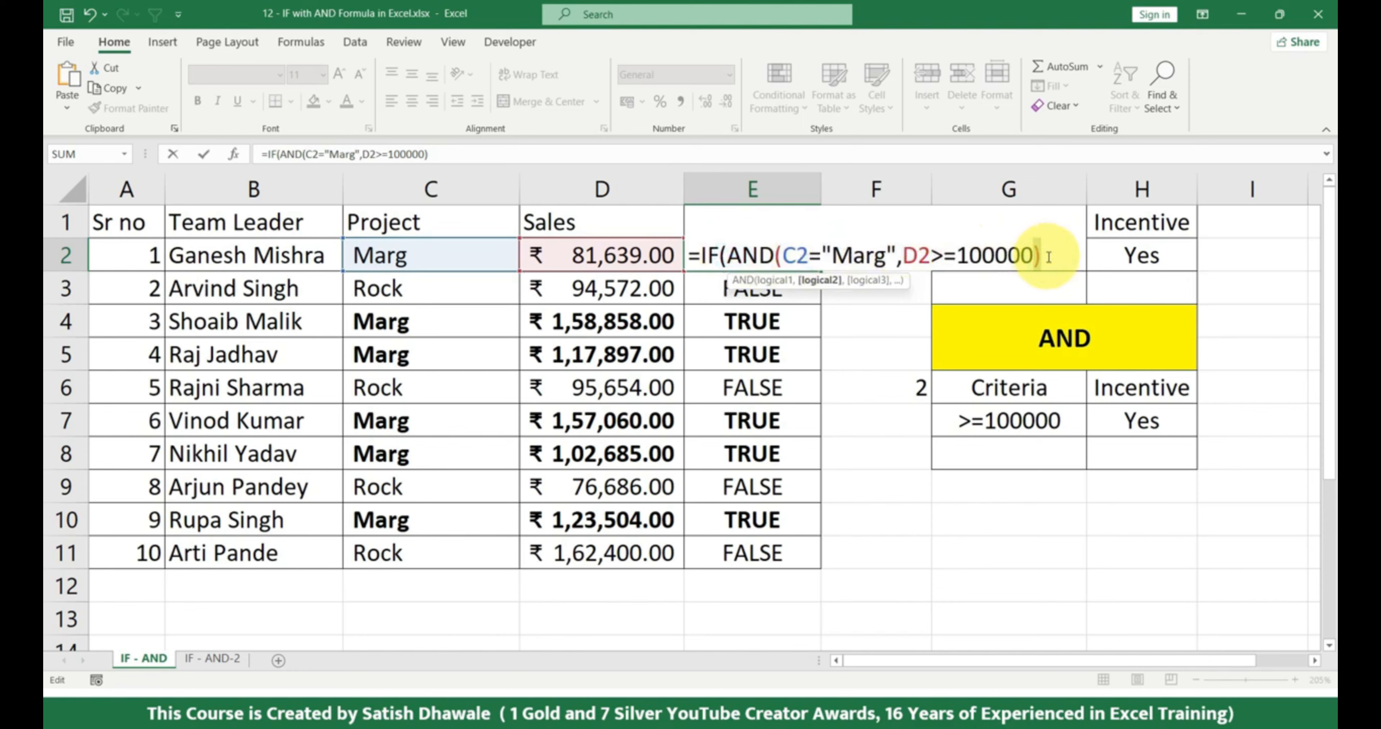
{"action": "left_click", "coordinate": [1057, 255]}
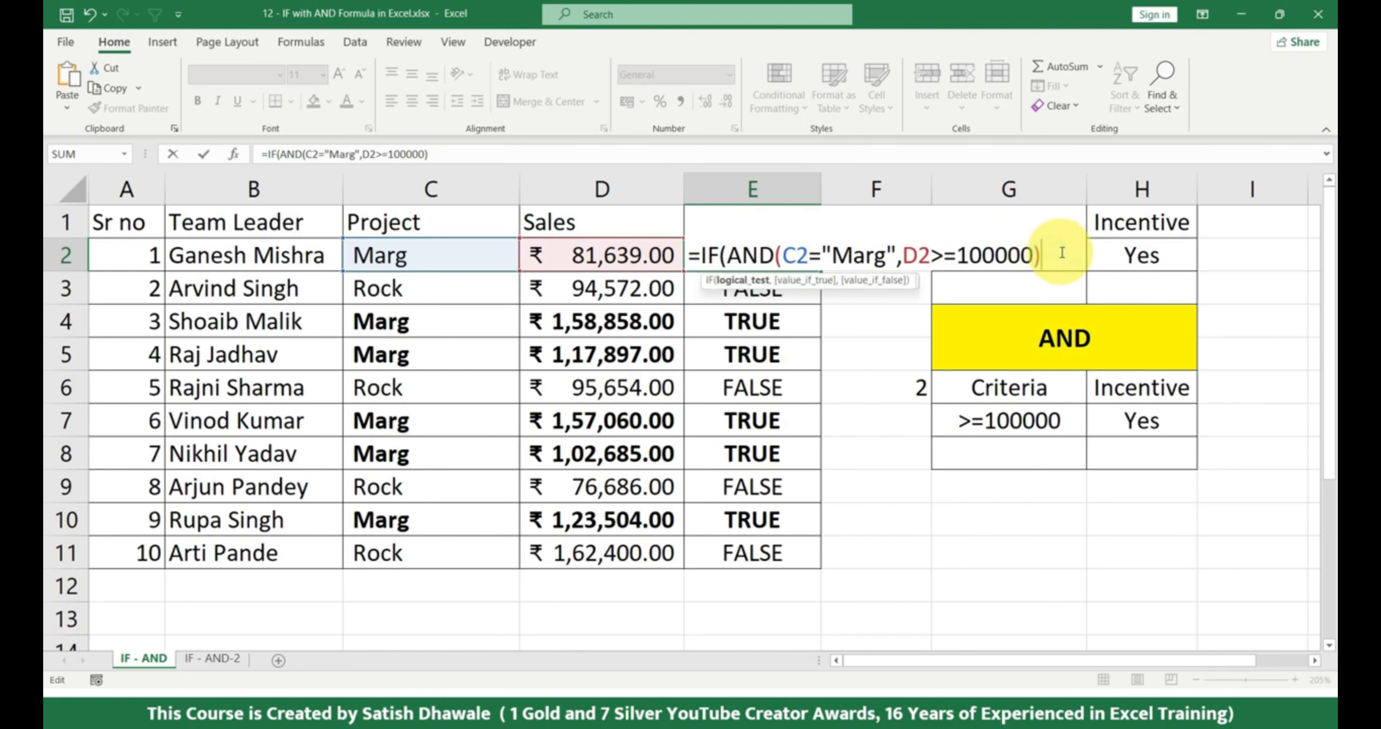
{"action": "type", "text": ","}
{"action": "key", "text": "BackSpace"}
{"action": "type", "text": ","}
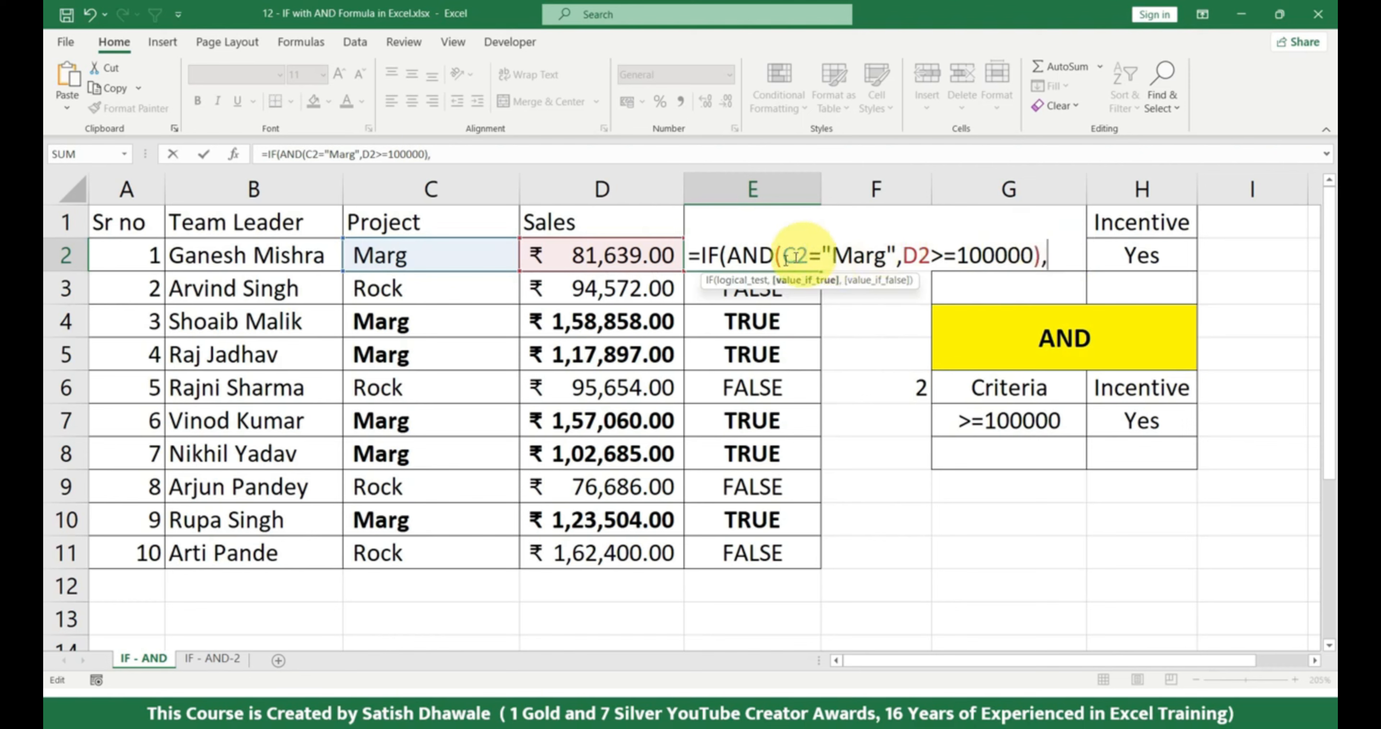
{"action": "left_click_drag", "start_coordinate": [731, 260], "coordinate": [1050, 254]}
{"action": "left_click", "coordinate": [1051, 254]}
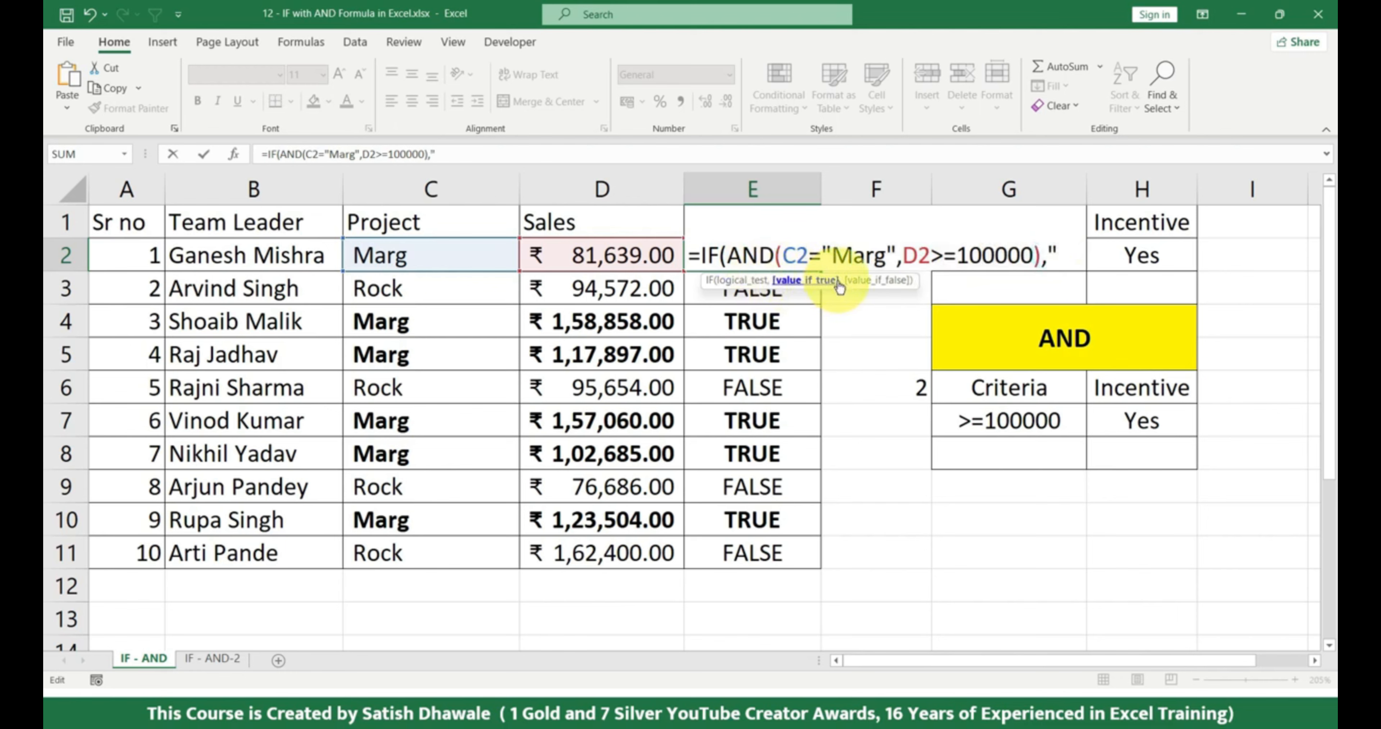
- Complete the E2 IF formula with "Yes" if true and "No" if false, fill it down through E11, and check the Yes rows
{"action": "type", "text": "yES"}
{"action": "key", "text": "BackSpace"}
{"action": "key", "text": "BackSpace"}
{"action": "key", "text": "BackSpace"}
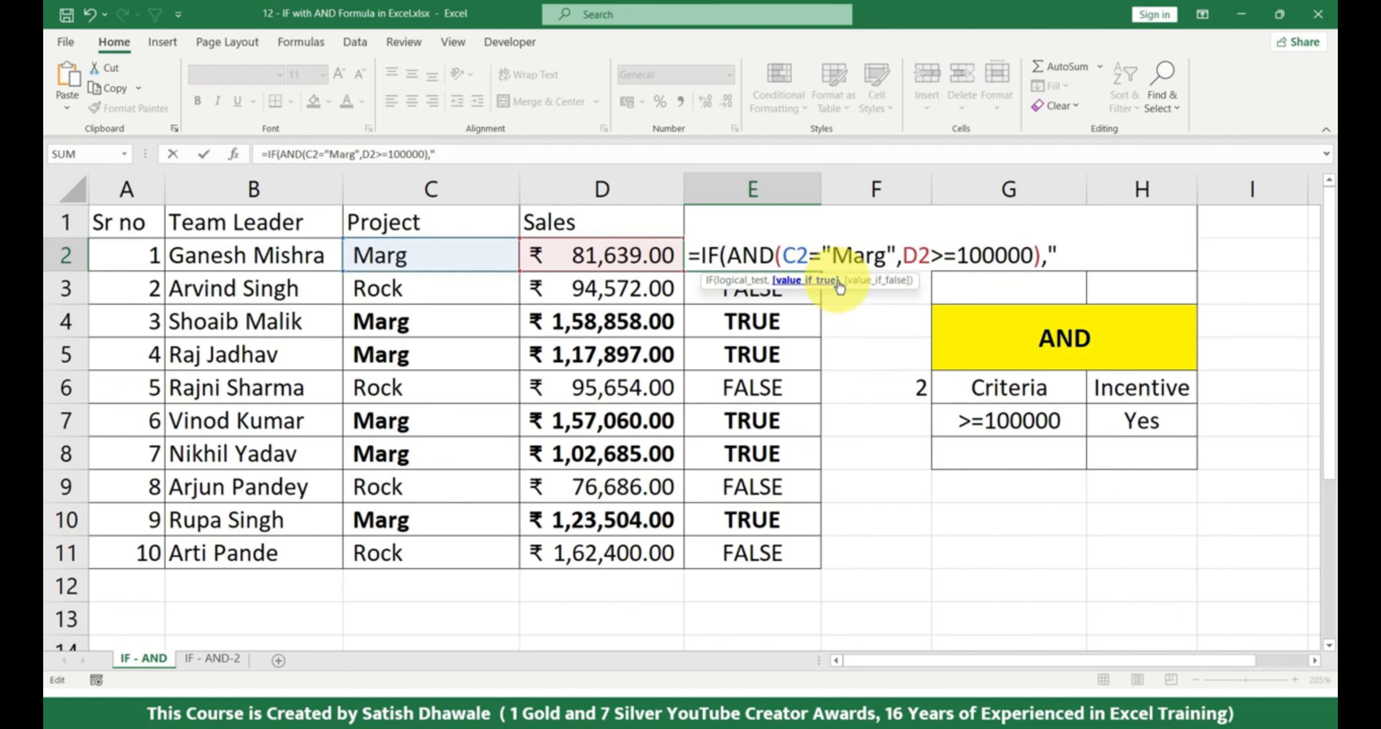
{"action": "type", "text": "Yes\",\""}
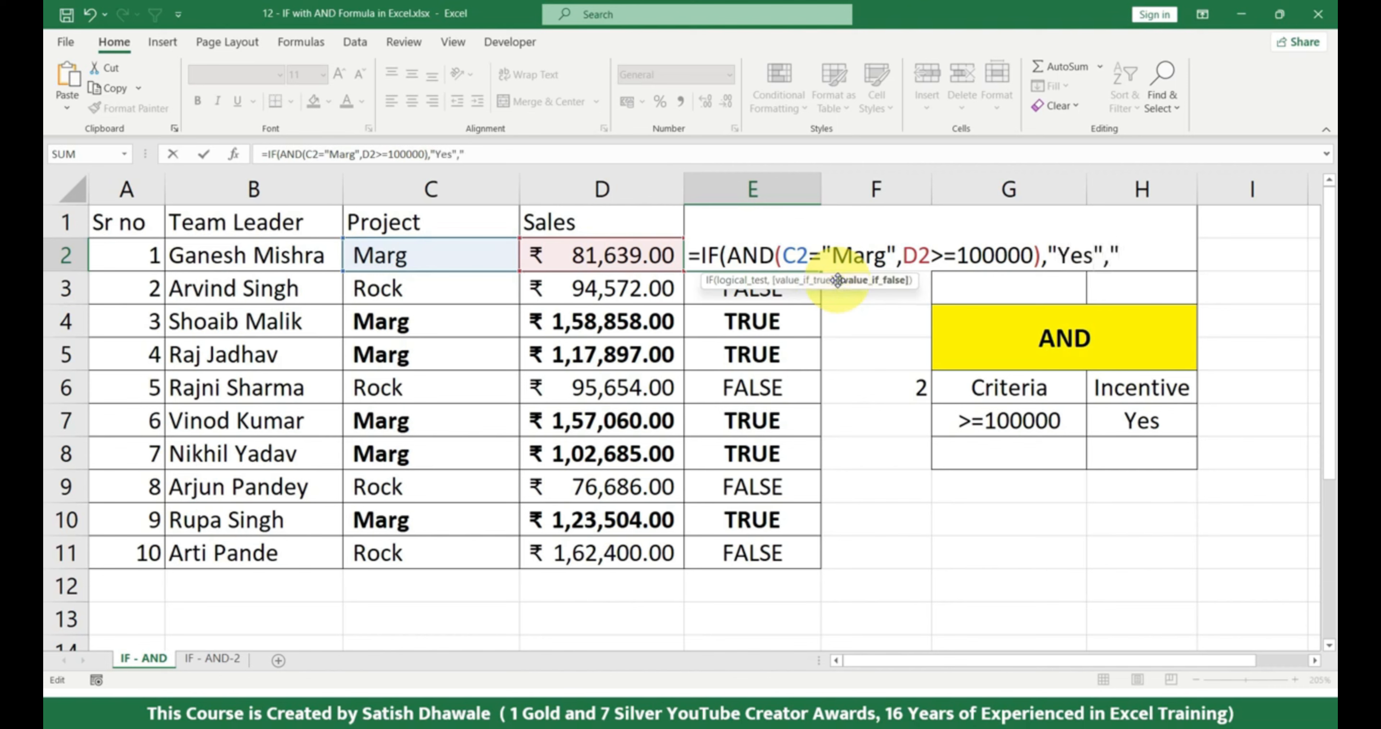
{"action": "type", "text": "No\""}
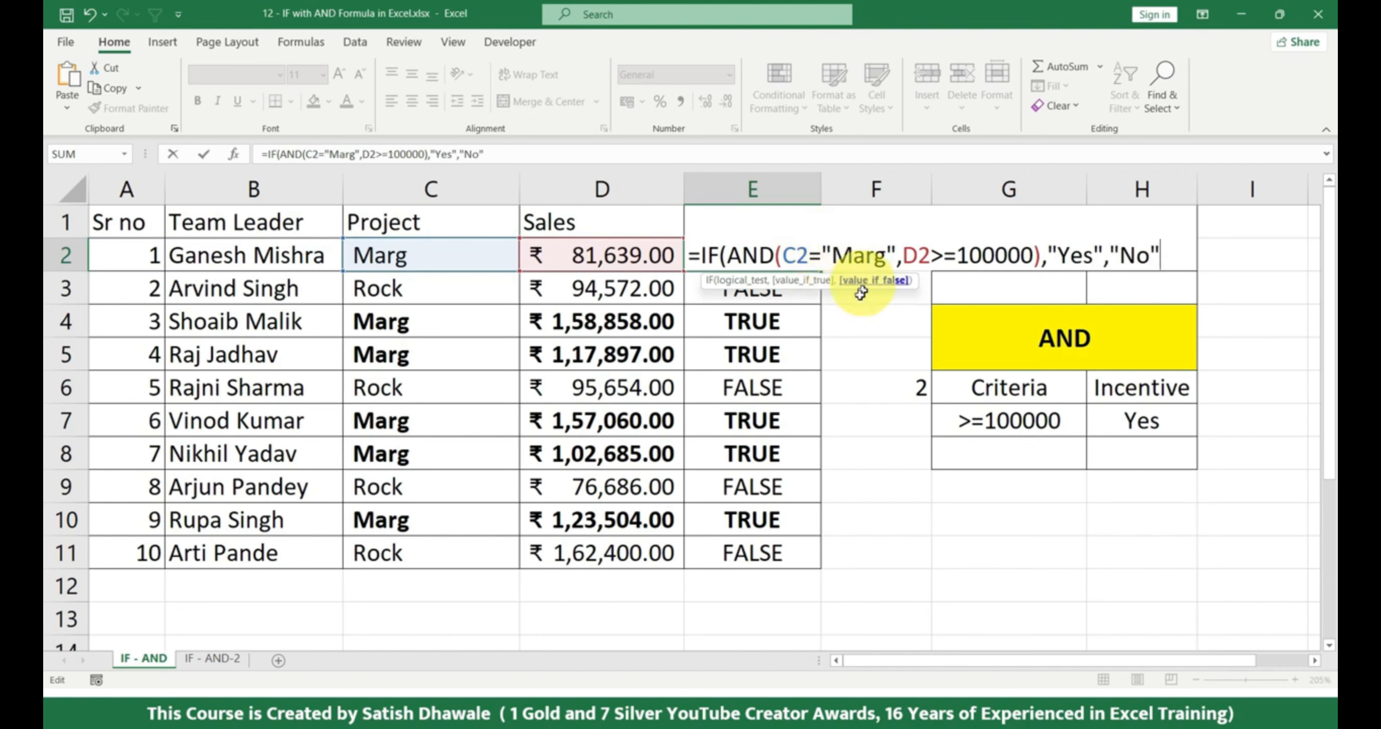
{"action": "key", "text": "Return"}
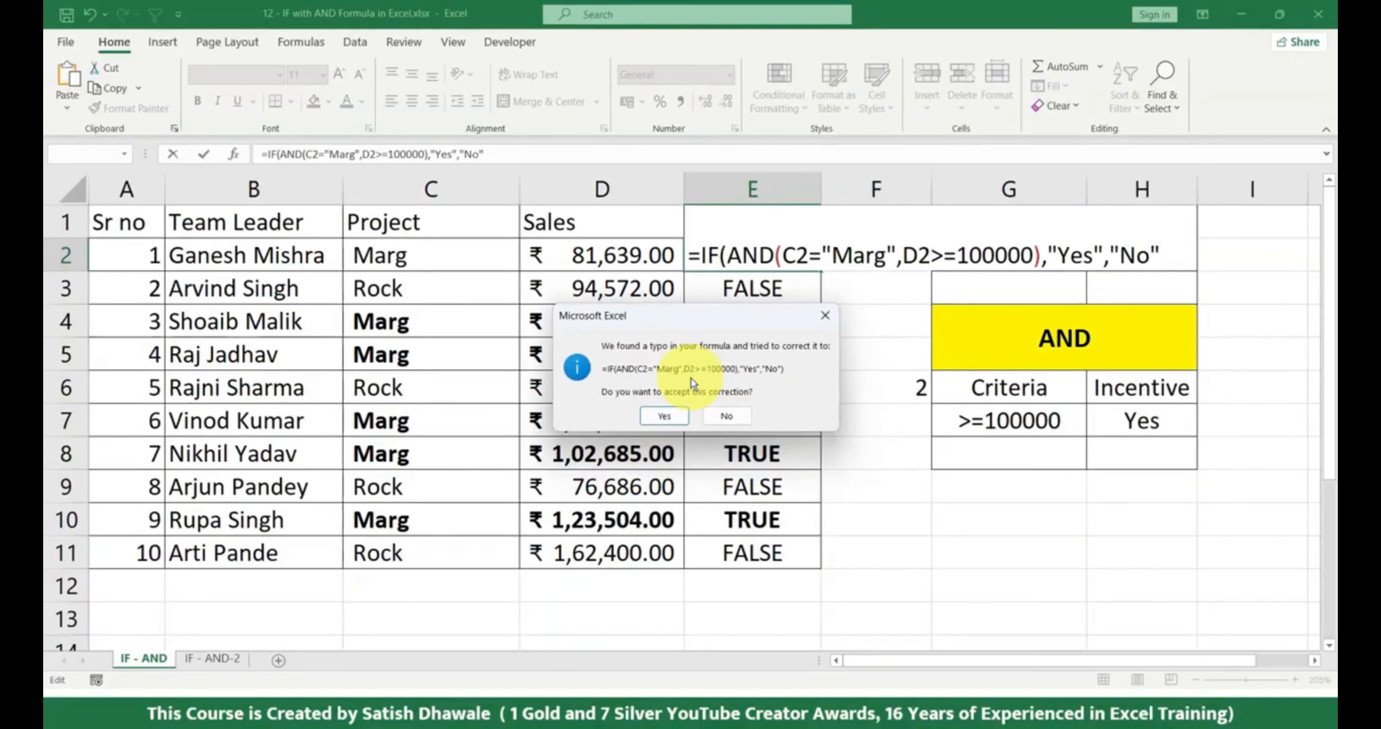
{"action": "left_click", "coordinate": [666, 417]}
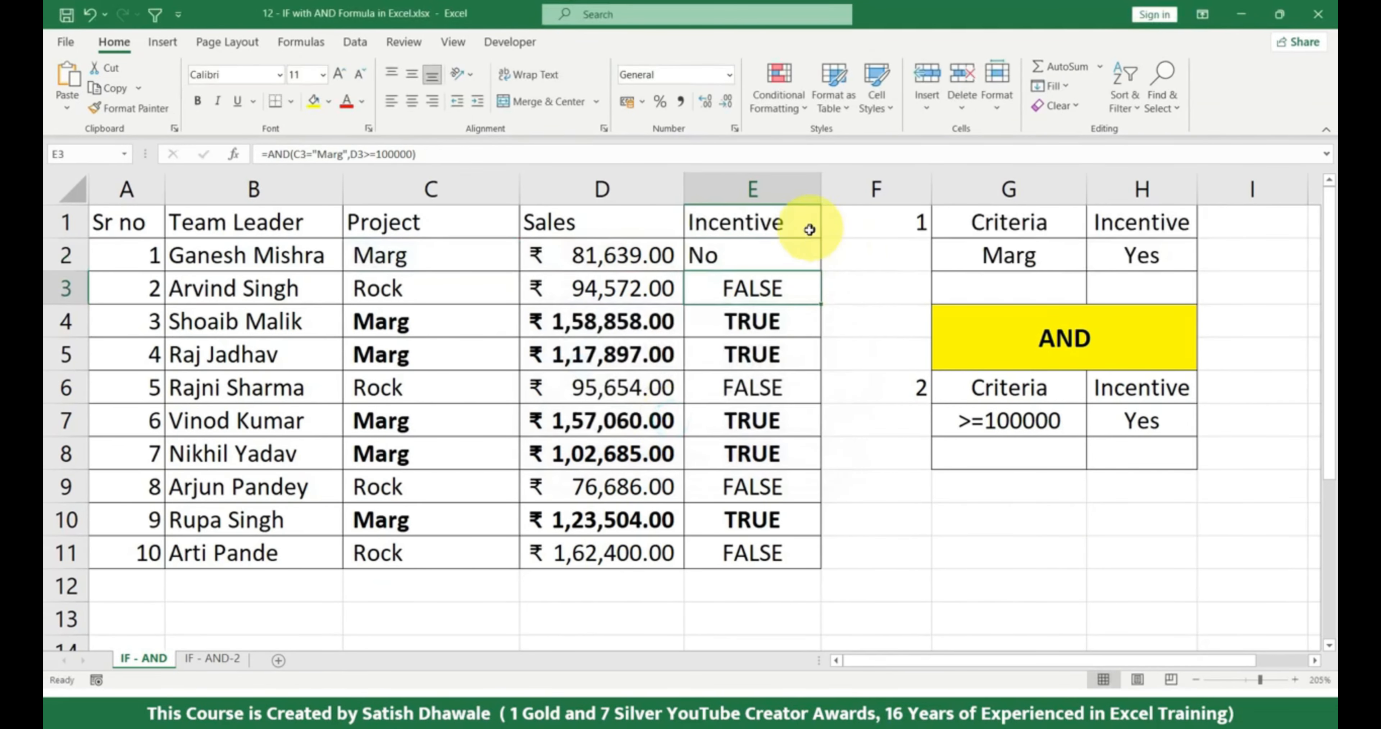
{"action": "double_click", "coordinate": [823, 269]}
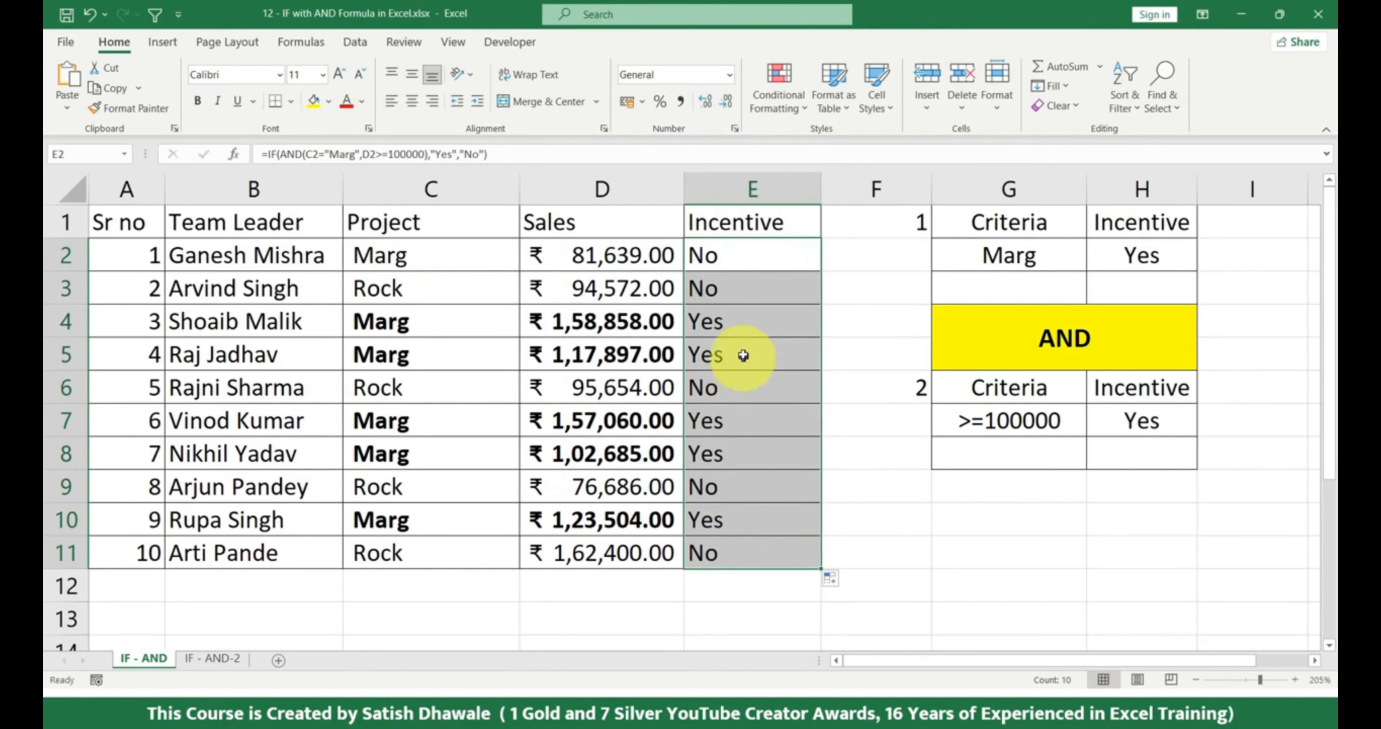
{"action": "left_click_drag", "start_coordinate": [751, 334], "coordinate": [401, 355]}
{"action": "left_click_drag", "start_coordinate": [728, 433], "coordinate": [462, 451]}
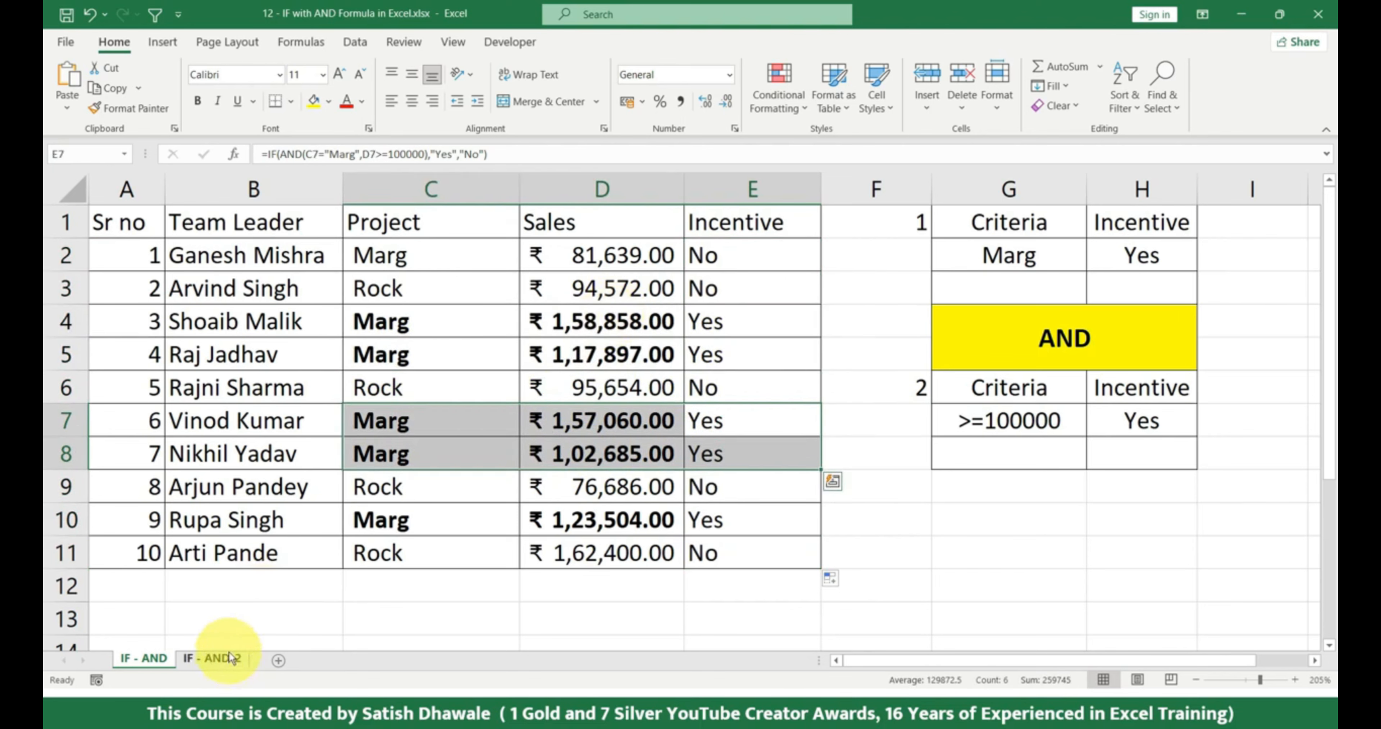
- Open the IF - AND-2 sheet, review its Dept and W.Days criteria and the Working Days column, and select Incentive cell E2
{"action": "left_click", "coordinate": [214, 658]}
{"action": "left_click", "coordinate": [507, 480]}
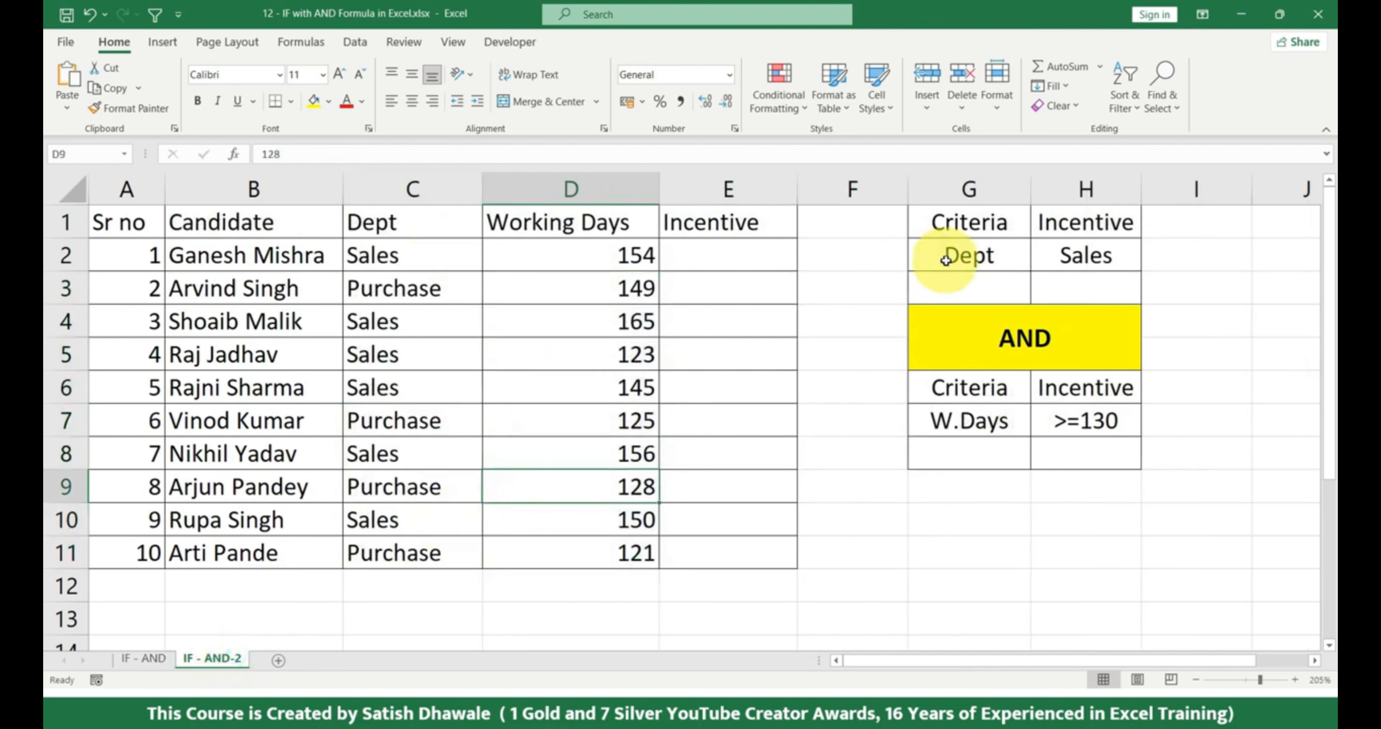
{"action": "left_click_drag", "start_coordinate": [972, 256], "coordinate": [1140, 259]}
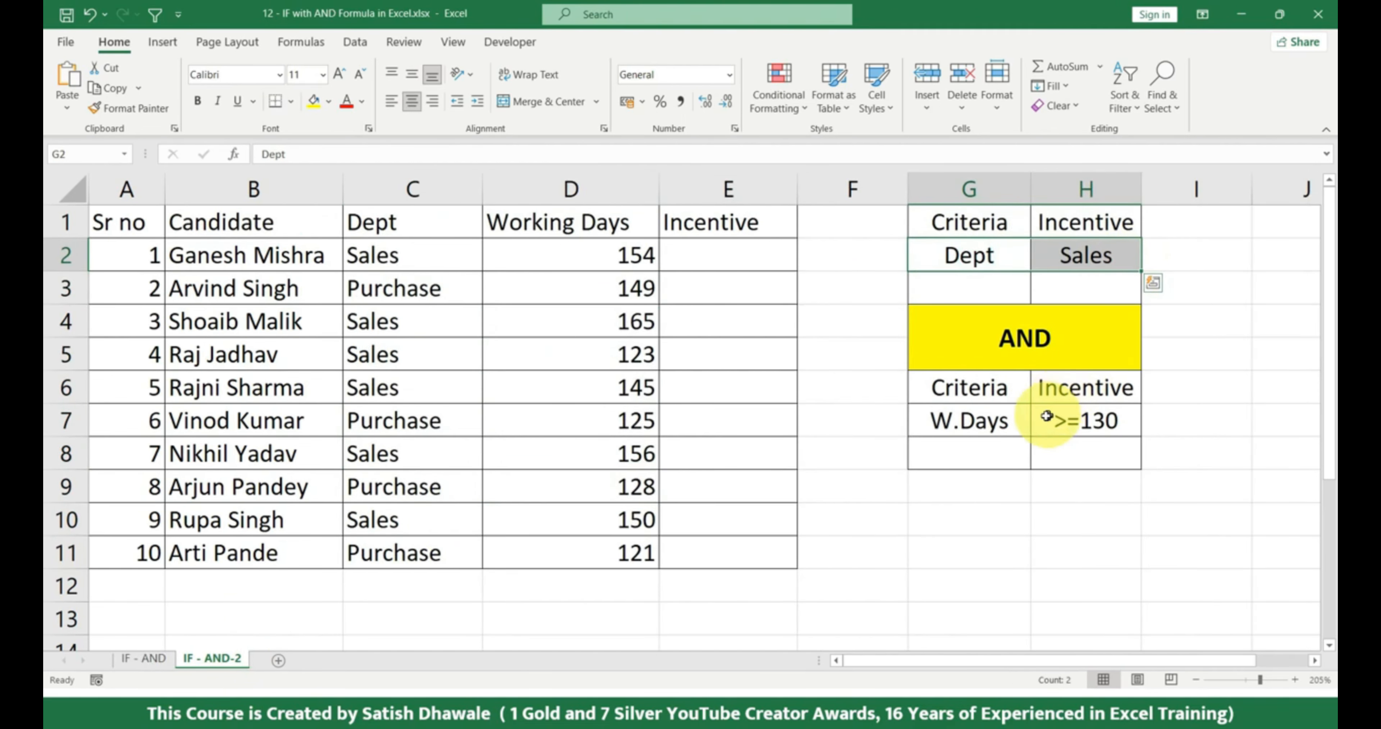
{"action": "left_click_drag", "start_coordinate": [995, 421], "coordinate": [1083, 423]}
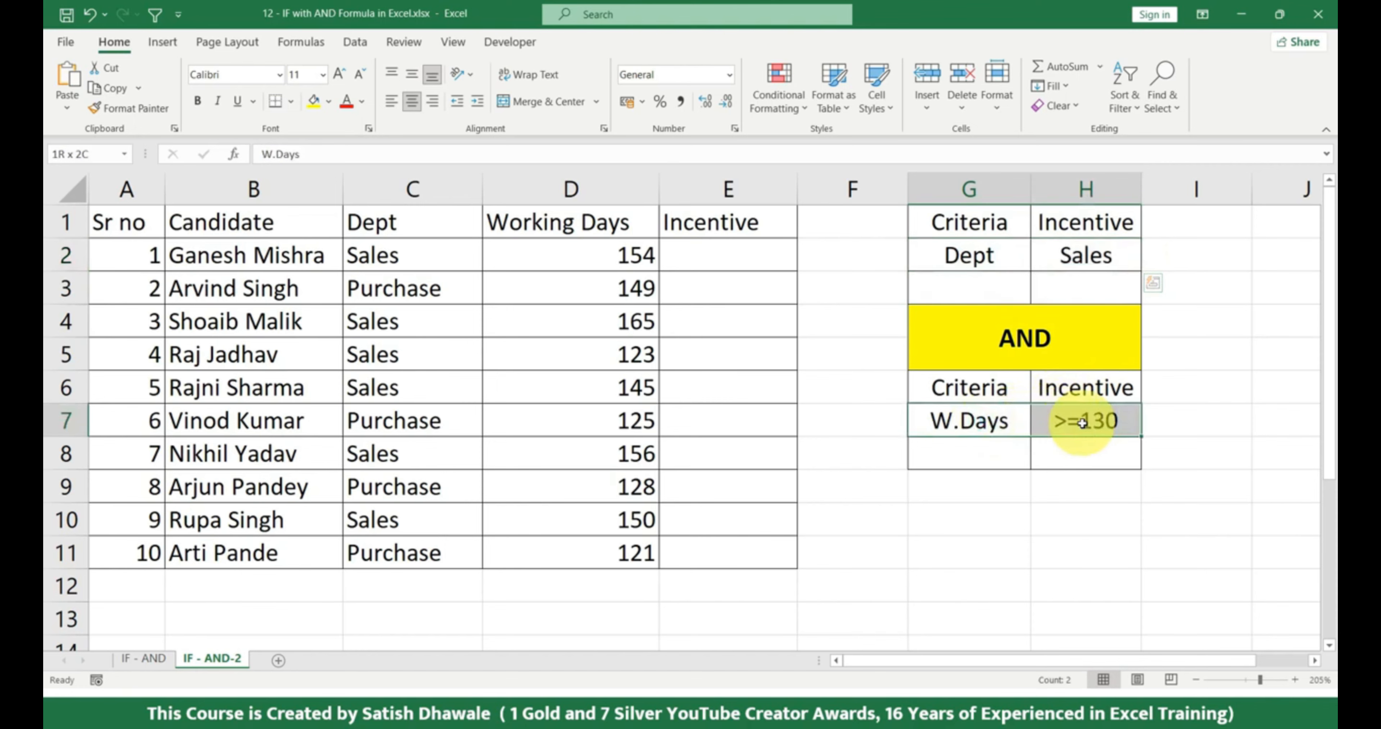
{"action": "left_click_drag", "start_coordinate": [609, 256], "coordinate": [616, 555]}
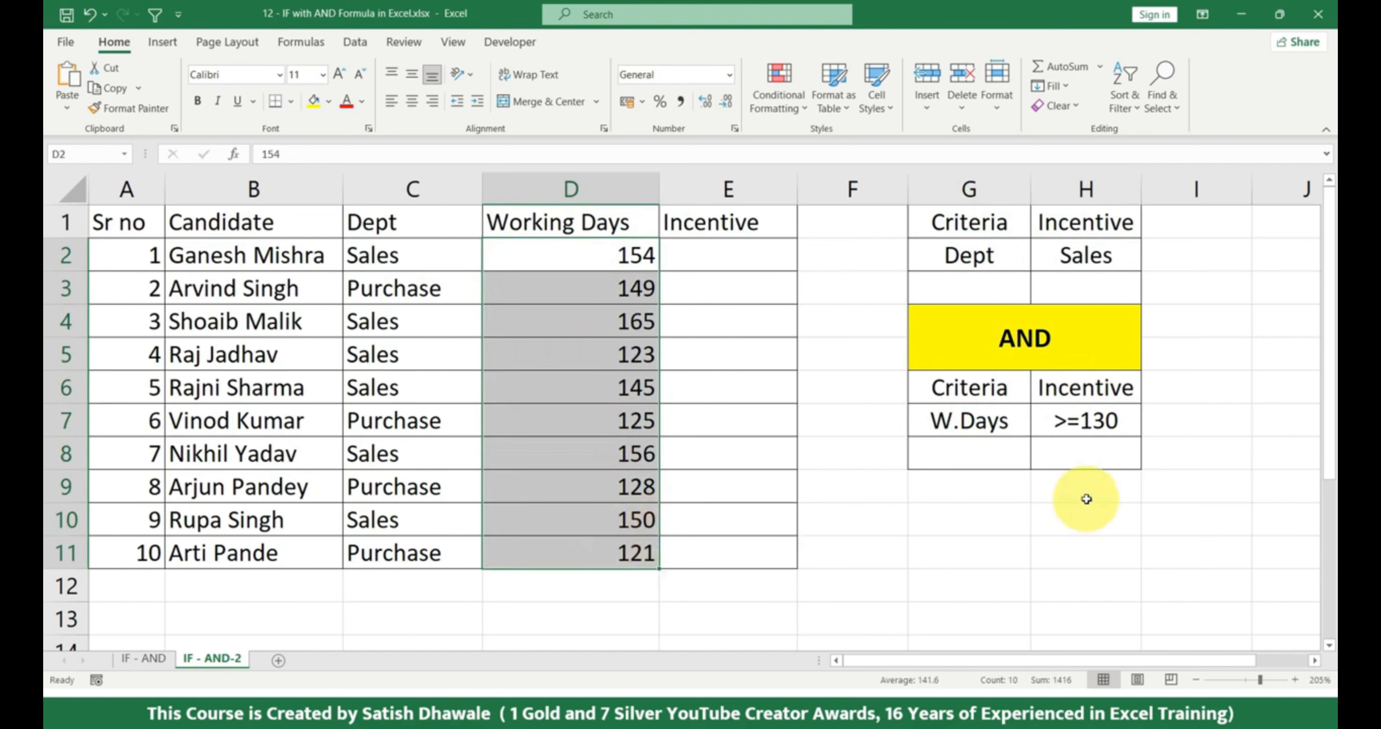
{"action": "left_click", "coordinate": [709, 257]}
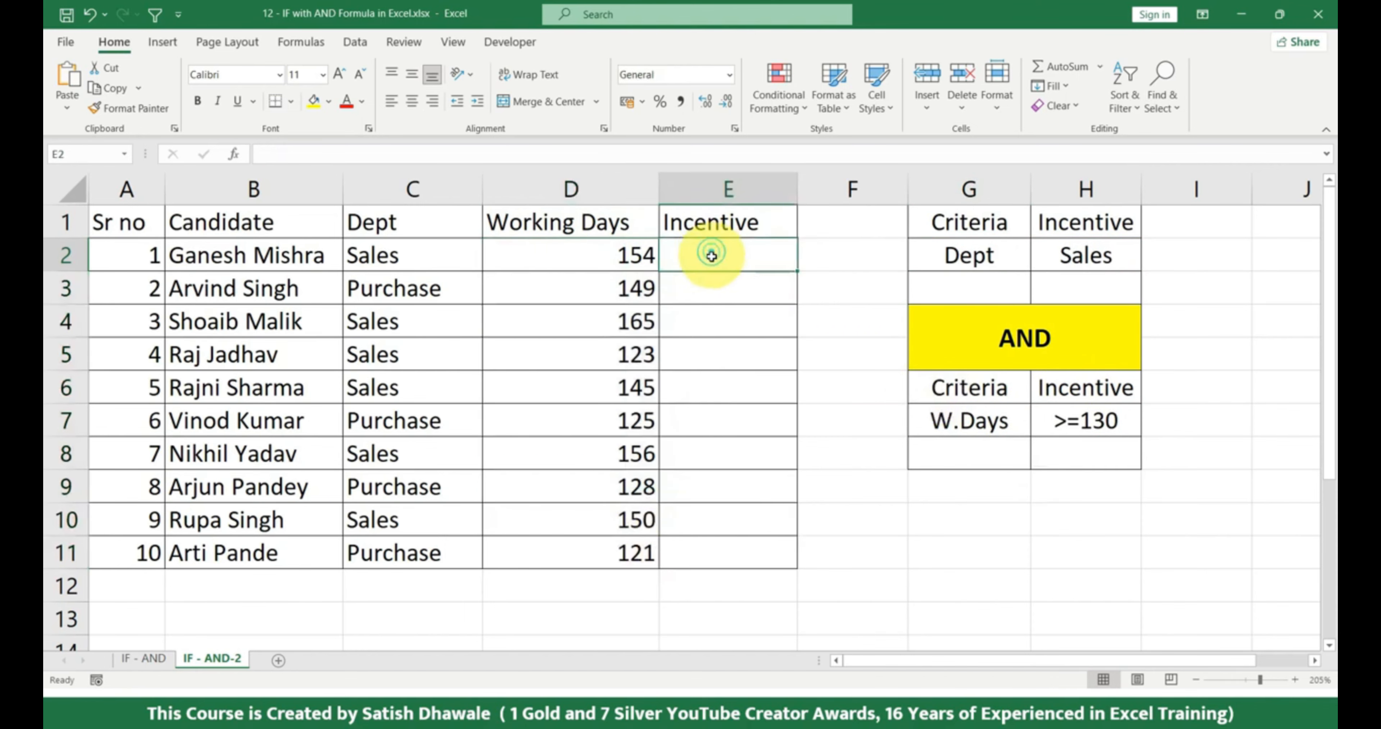
- Review the Working Days values in D2:D11 against the W.Days >=130 and Dept Sales criteria
{"action": "left_click_drag", "start_coordinate": [595, 264], "coordinate": [577, 555]}
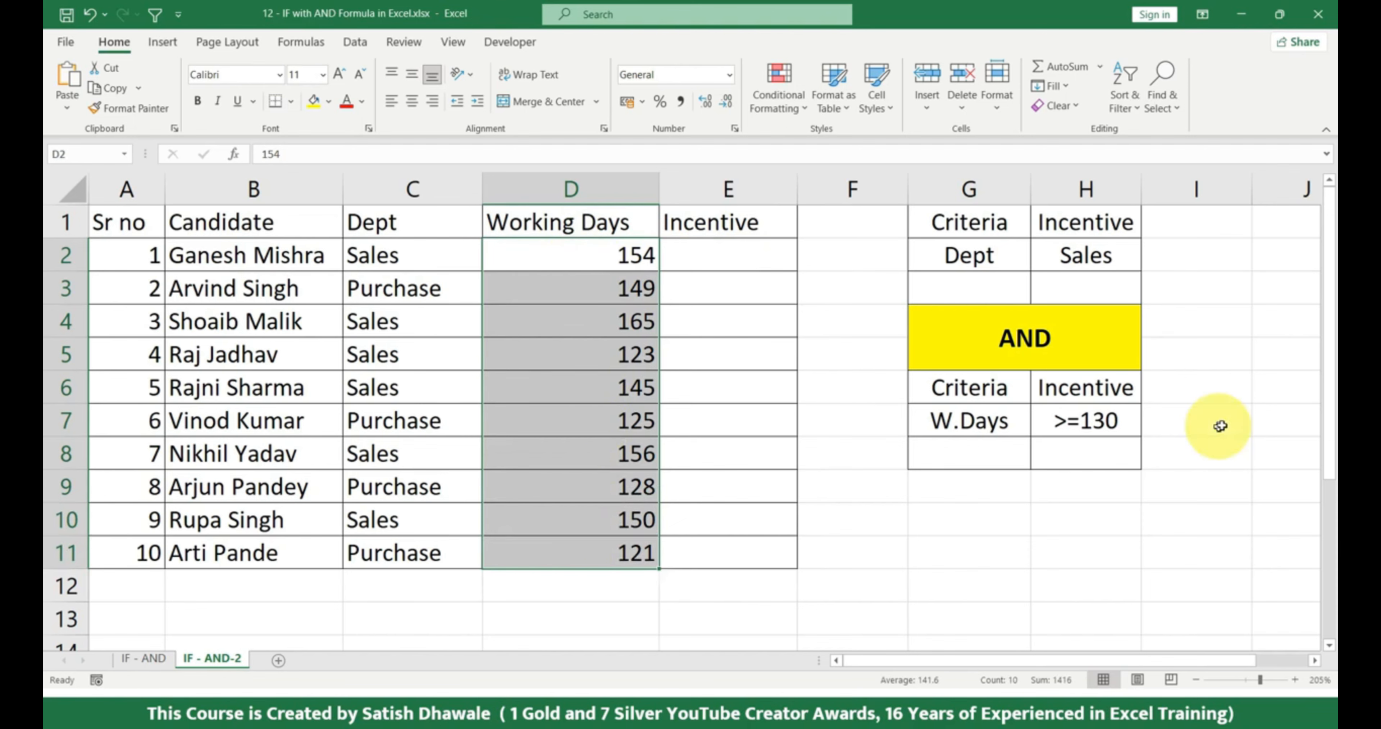
{"action": "left_click", "coordinate": [1128, 419]}
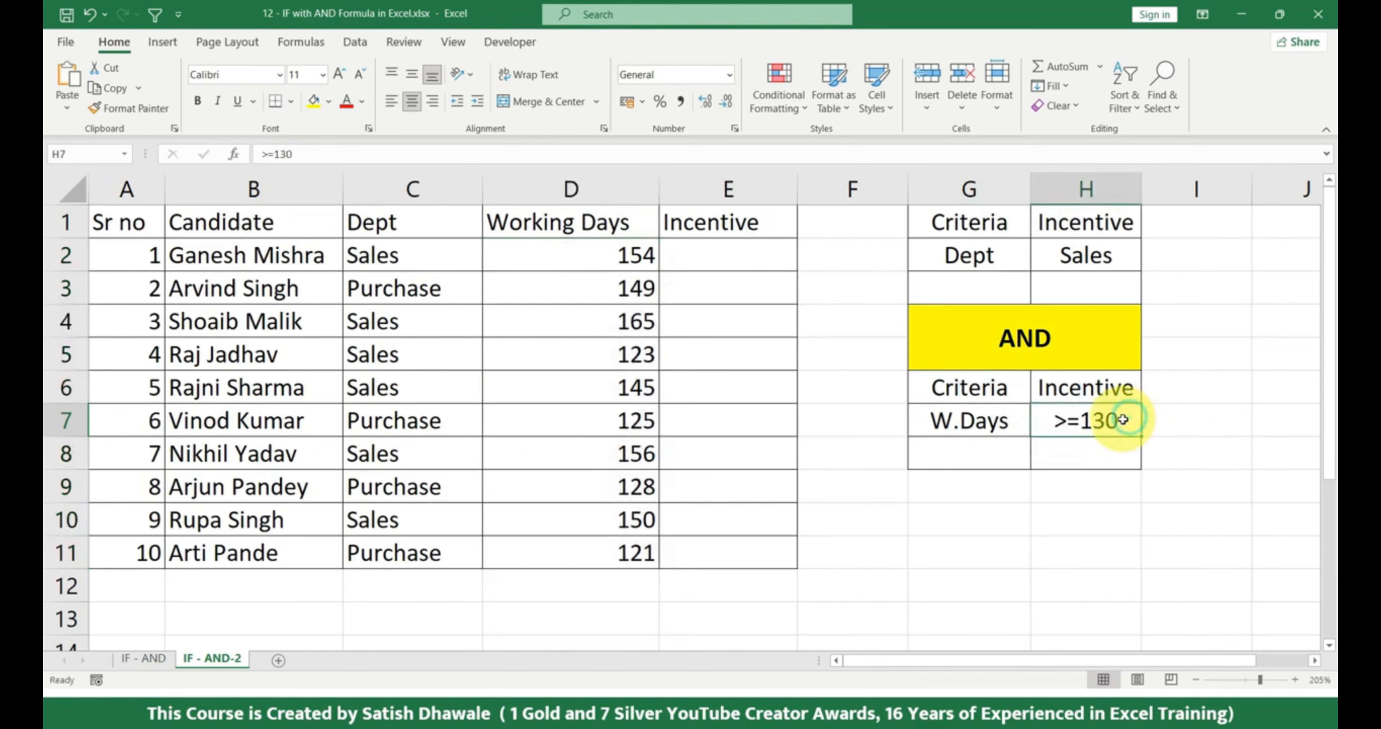
{"action": "left_click_drag", "start_coordinate": [1091, 257], "coordinate": [959, 257]}
- Start an IF formula in Incentive cell E2 with a nested AND function as its logical test
{"action": "left_click", "coordinate": [689, 258]}
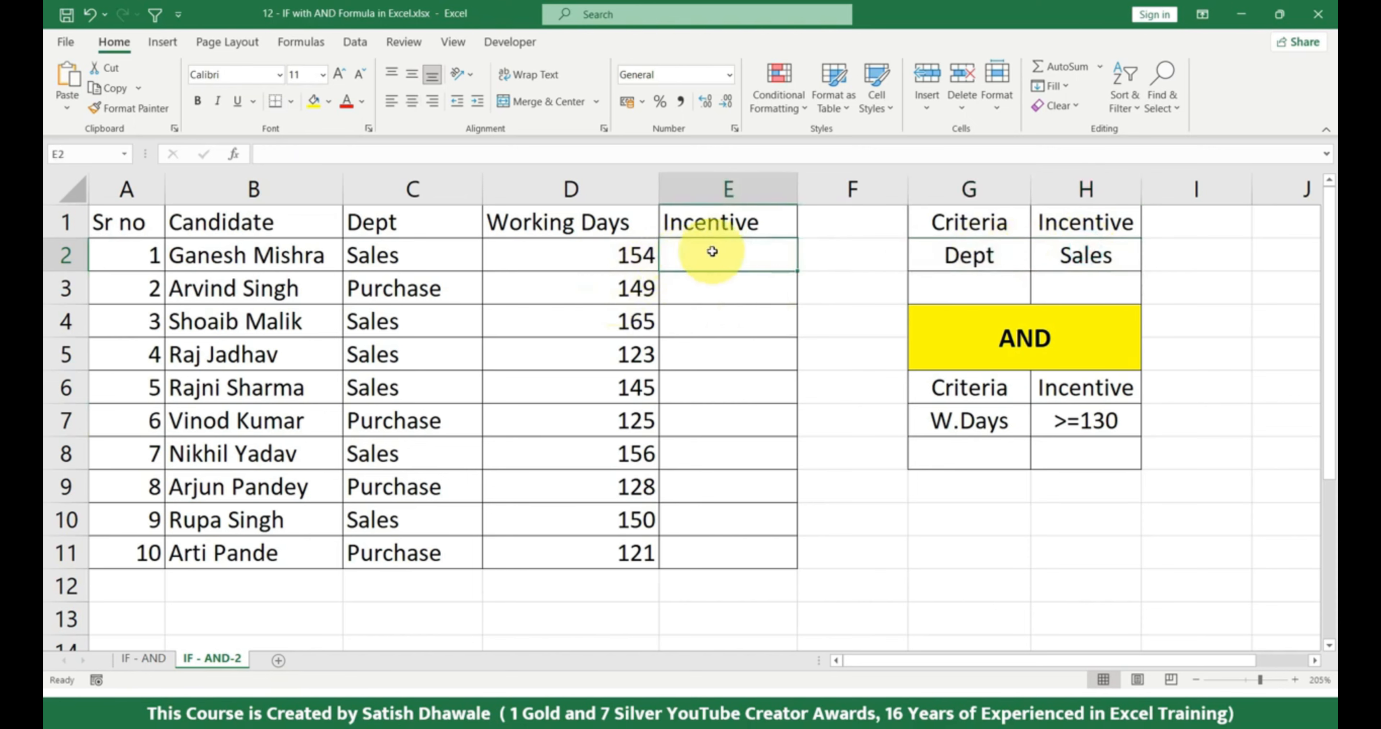
{"action": "type", "text": "="}
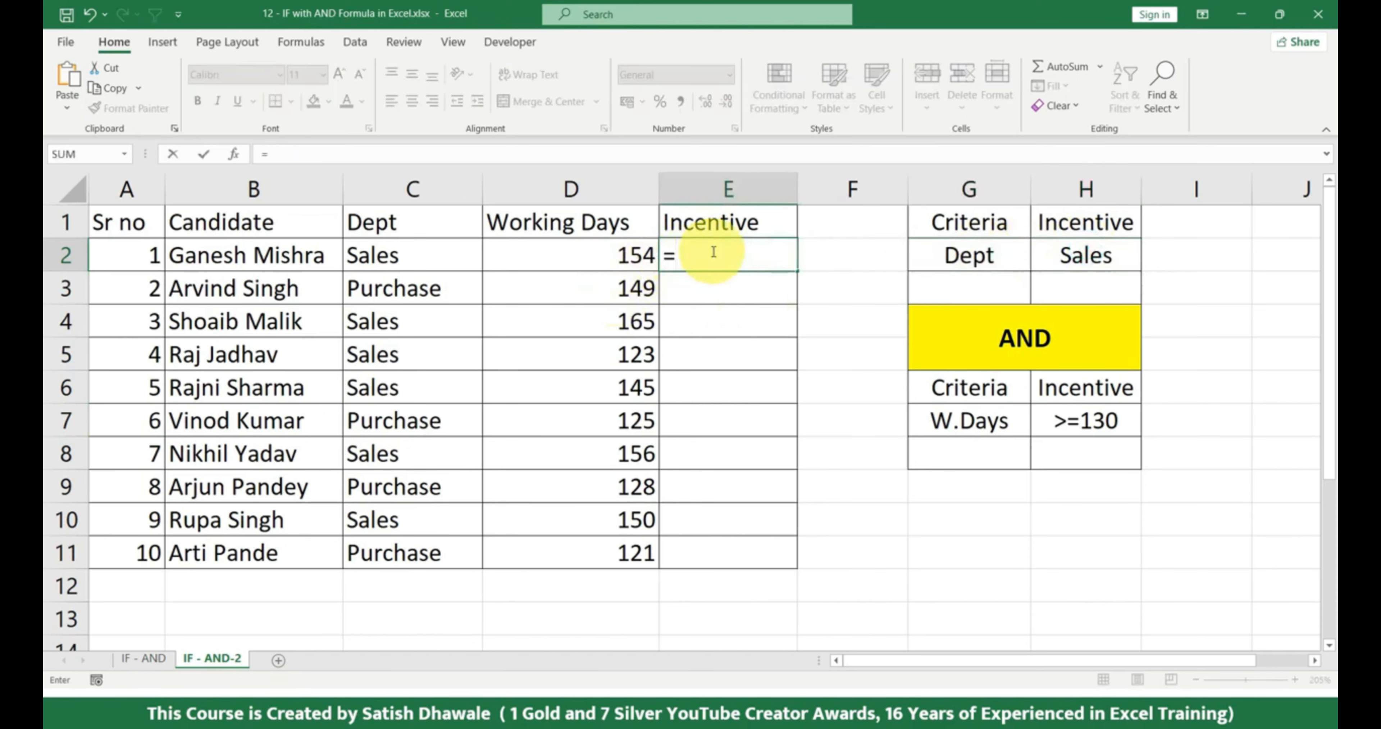
{"action": "type", "text": "IF"}
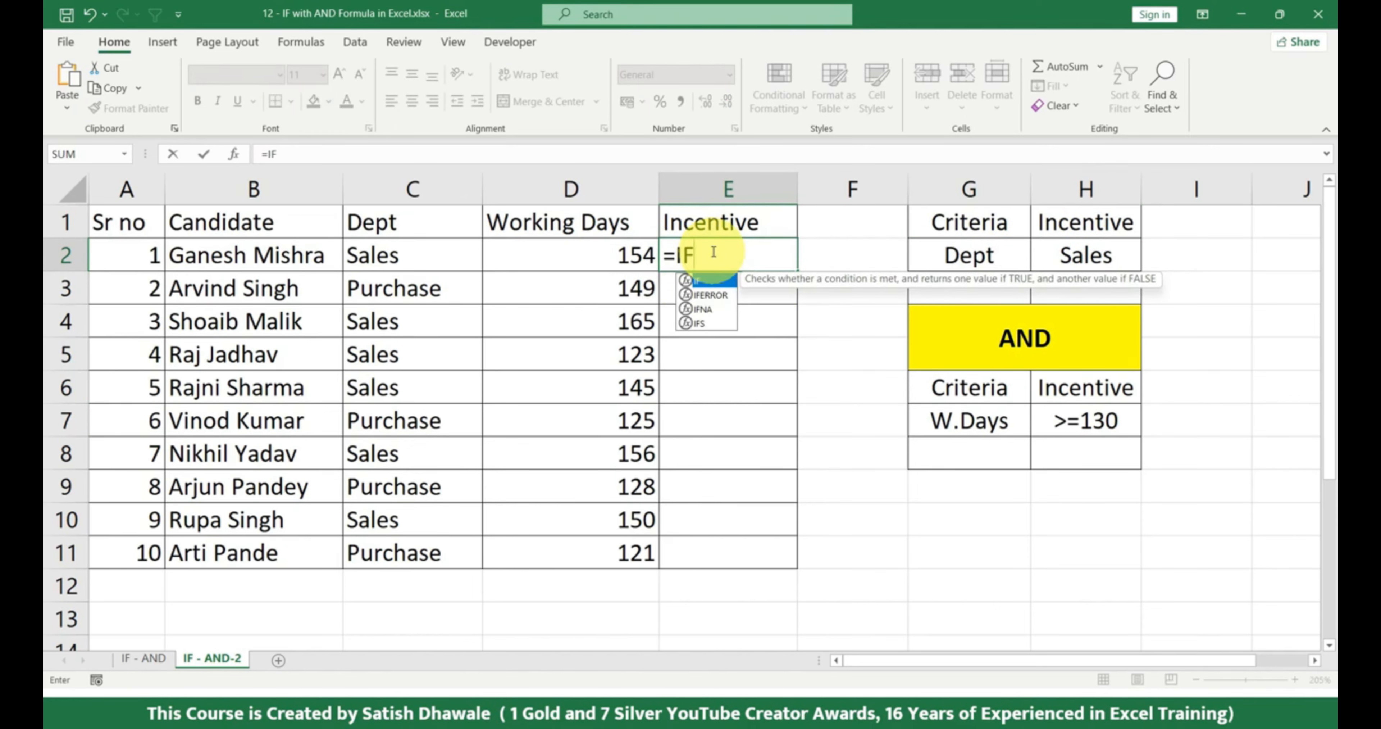
{"action": "type", "text": "("}
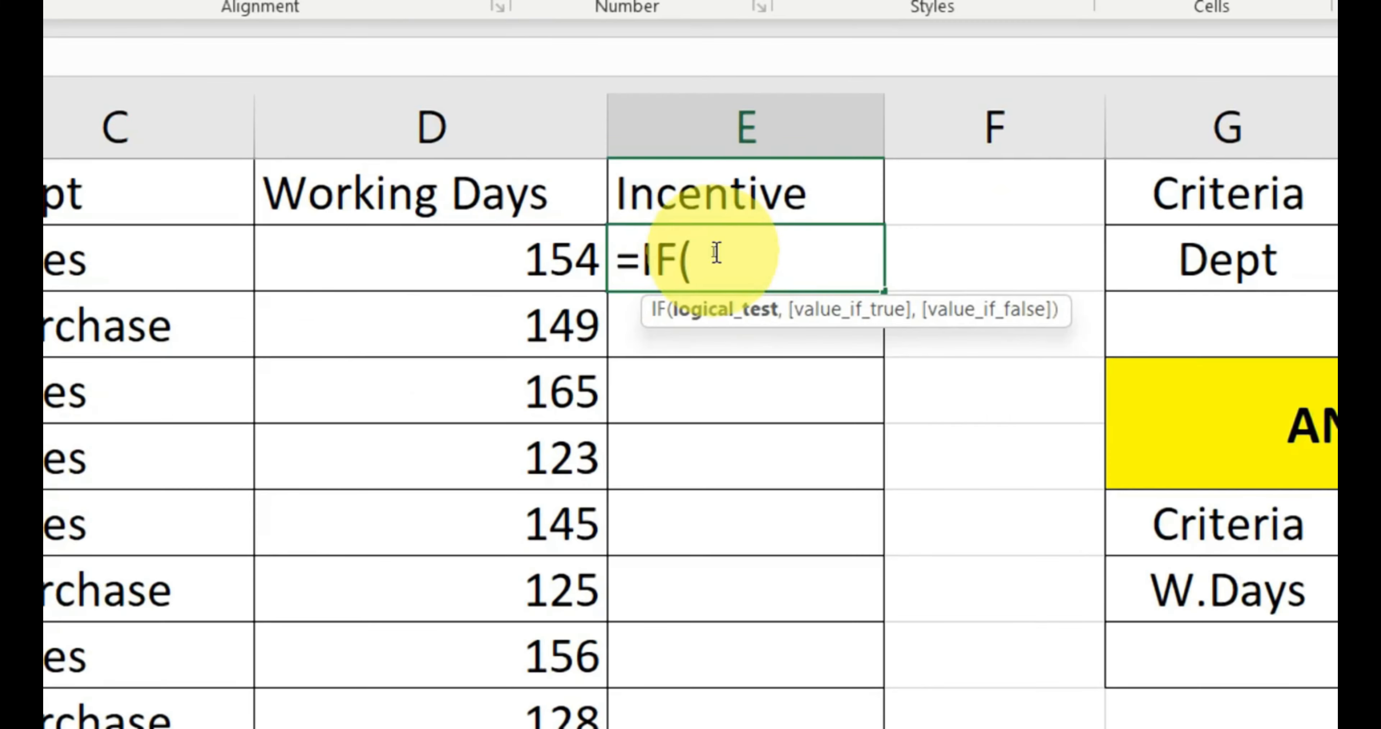
{"action": "type", "text": "A"}
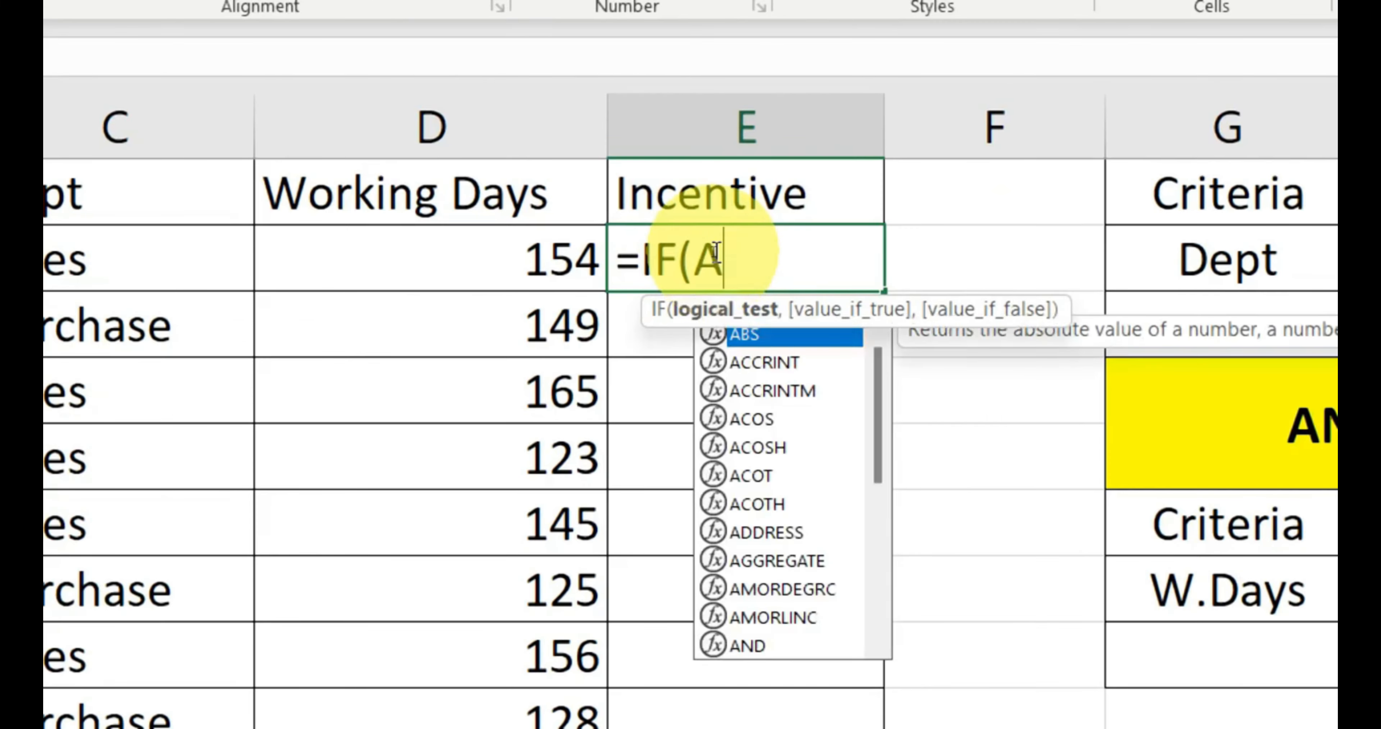
{"action": "type", "text": "ND("}
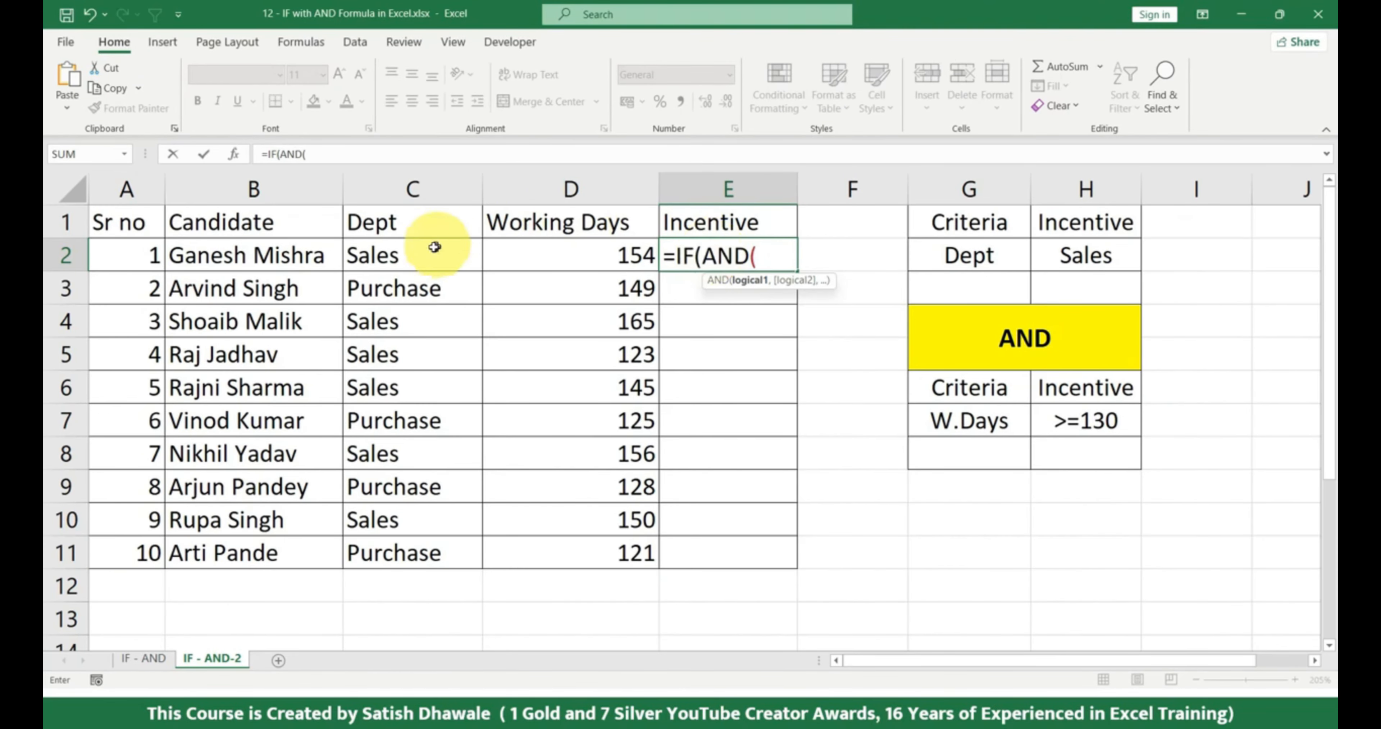
- Enter C2="Sales" as the first AND condition in the E2 formula, followed by a comma
{"action": "left_click", "coordinate": [122, 254]}
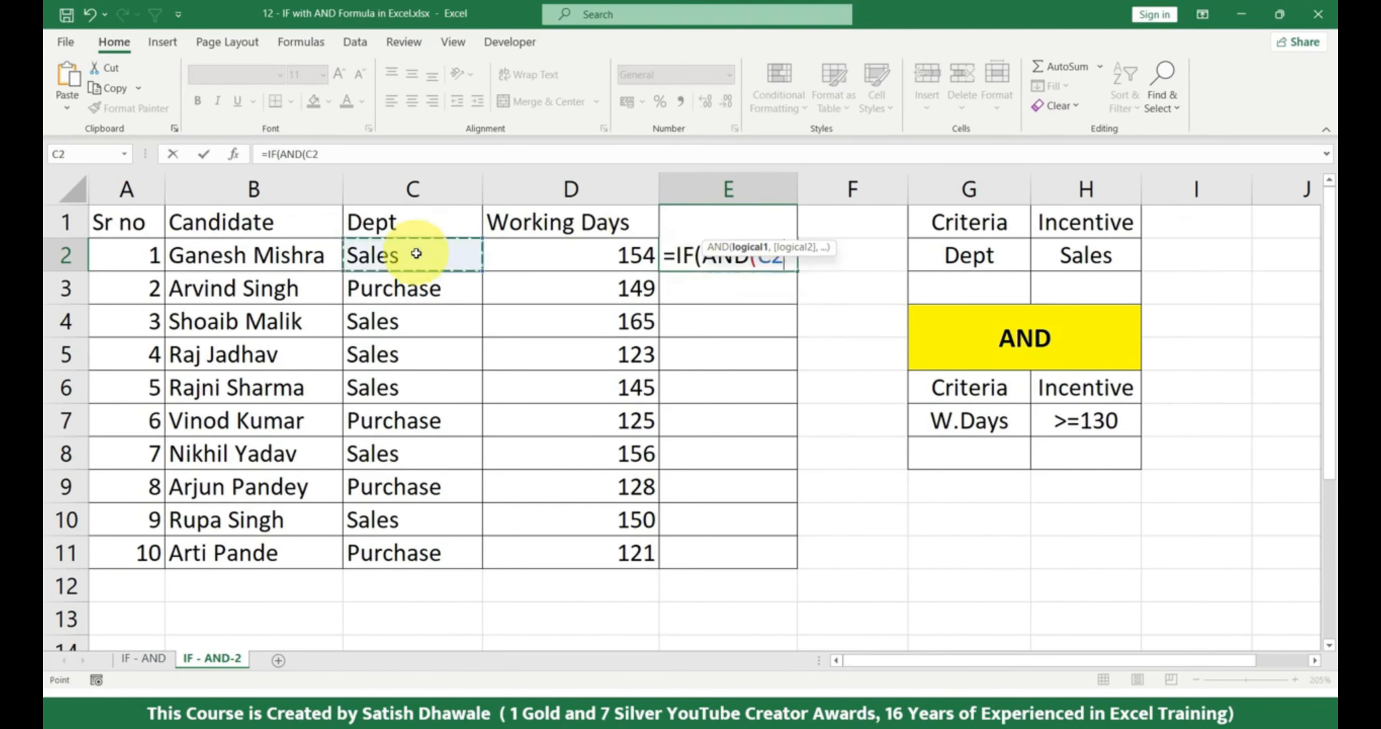
{"action": "type", "text": "="}
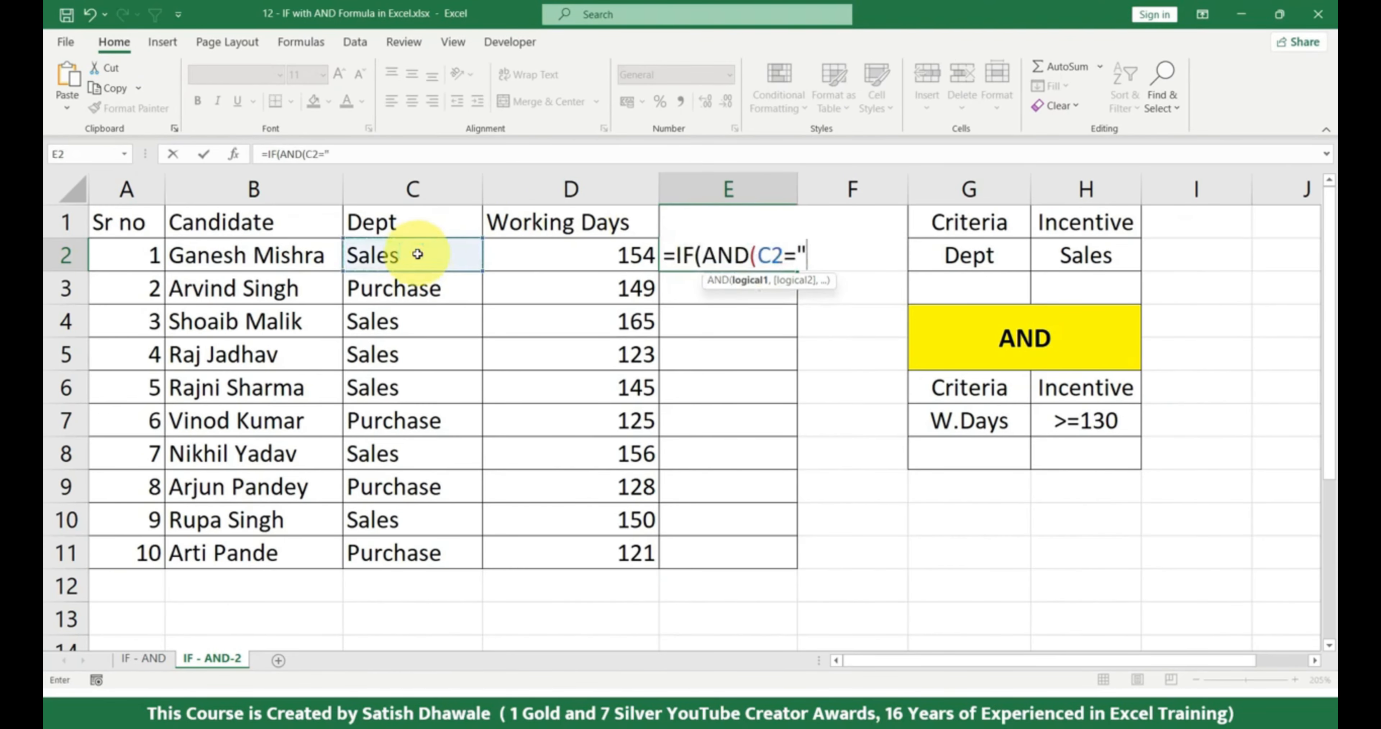
{"action": "type", "text": "\"sA"}
{"action": "key", "text": "BackSpace"}
{"action": "key", "text": "BackSpace"}
{"action": "type", "text": "Sales\","}
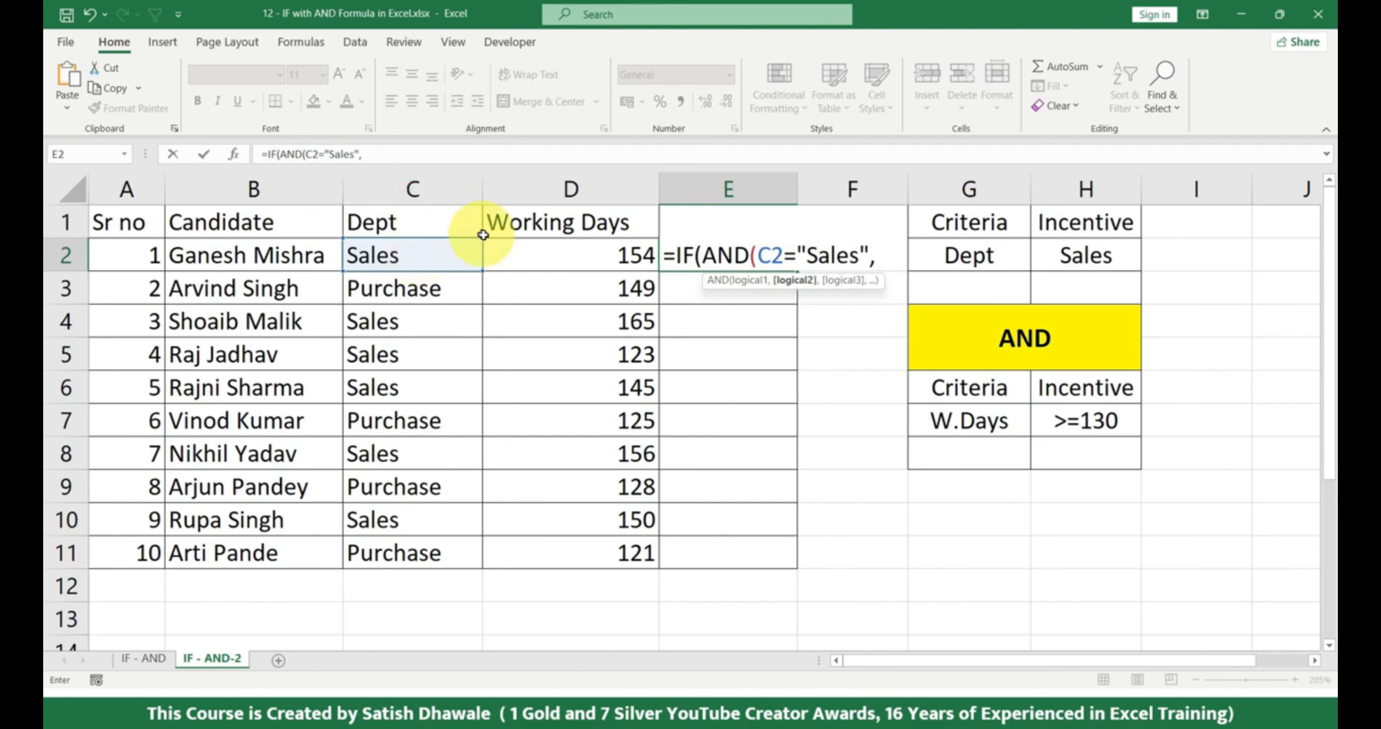
- Add D2>=130 as the second AND condition and close the AND function's parenthesis
{"action": "left_click", "coordinate": [531, 252]}
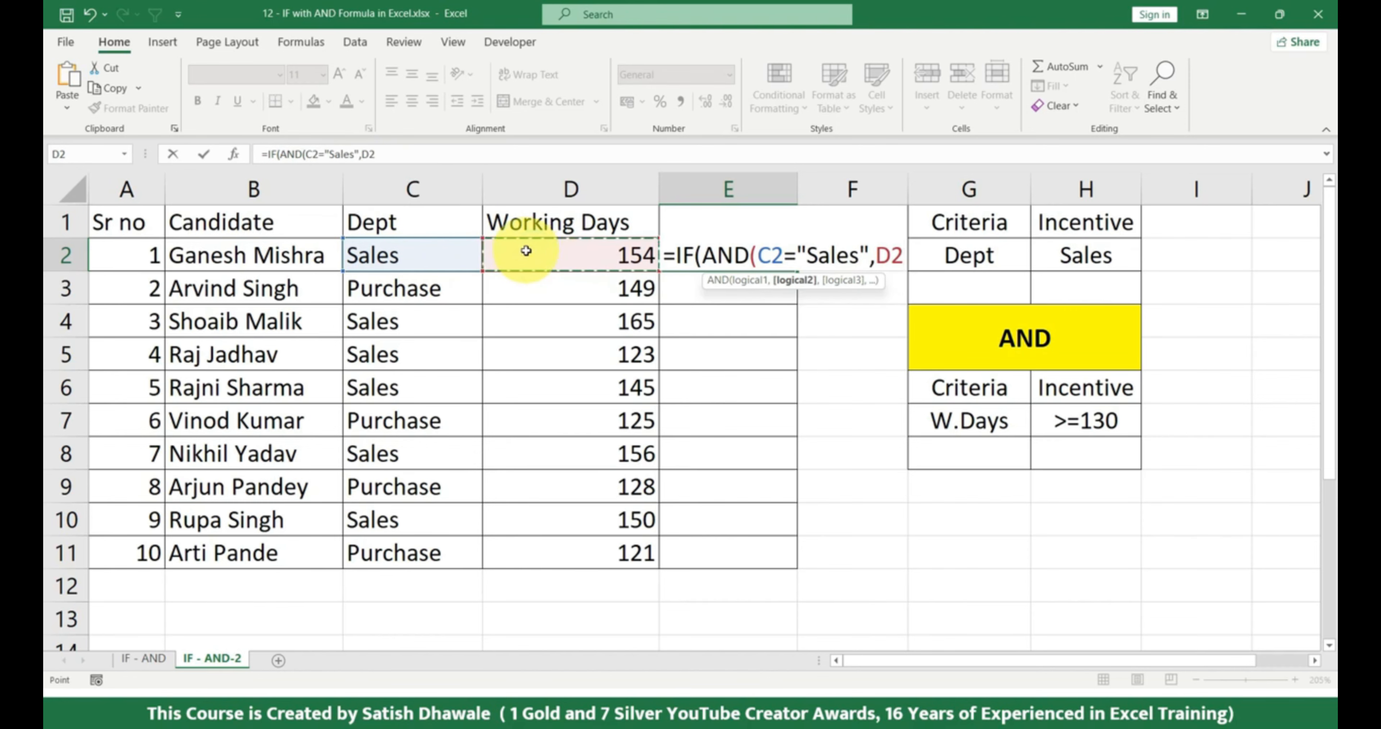
{"action": "type", "text": ">="}
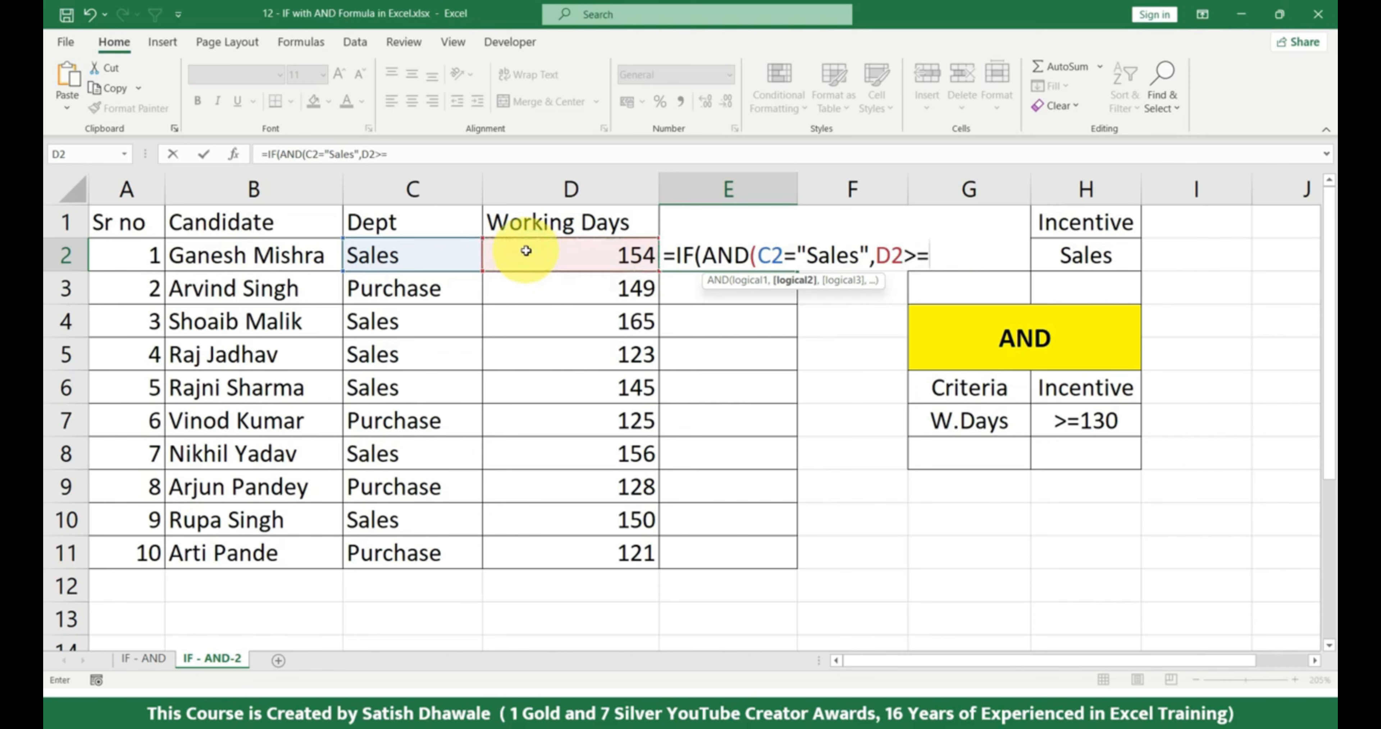
{"action": "type", "text": "130"}
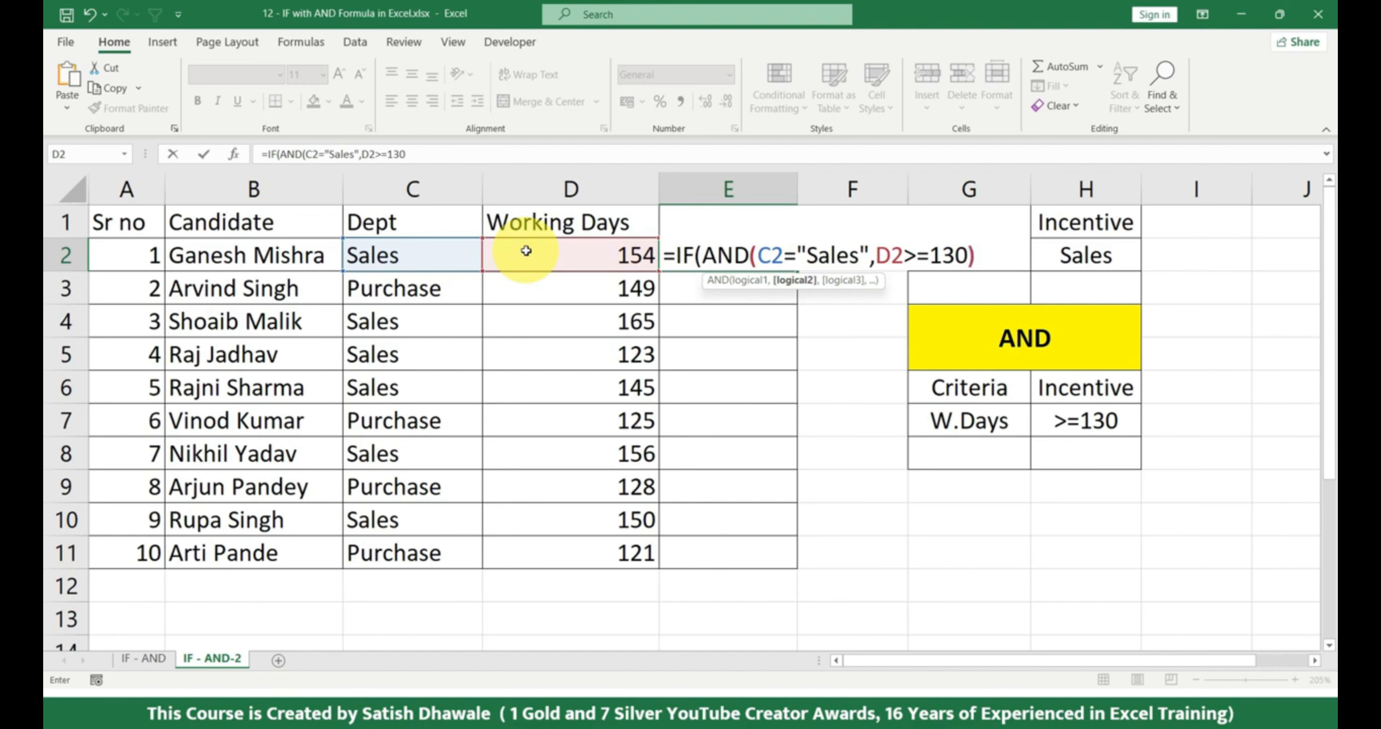
{"action": "type", "text": ")"}
- Compare the AND and IF argument hints by removing and restoring AND's closing parenthesis, trying a comma with and without it
{"action": "left_click", "coordinate": [750, 255]}
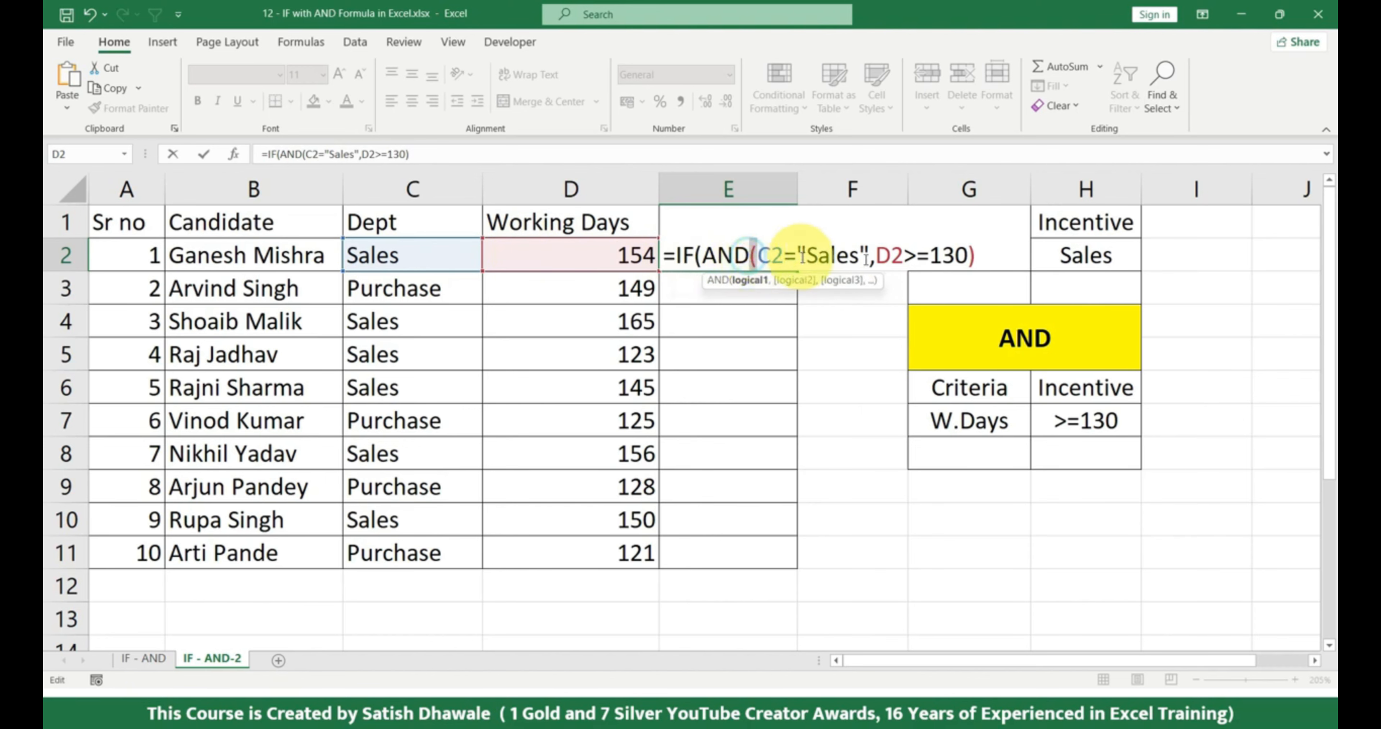
{"action": "left_click", "coordinate": [977, 255]}
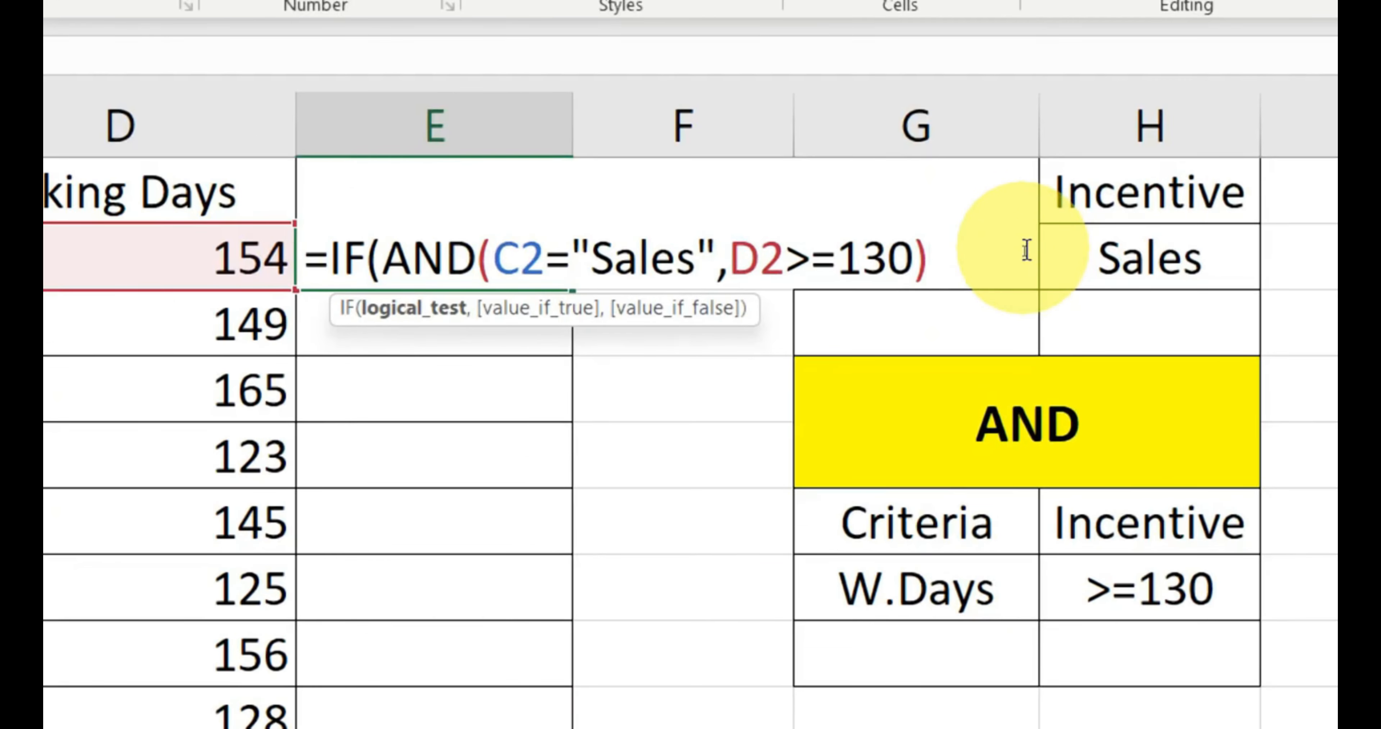
{"action": "key", "text": "BackSpace"}
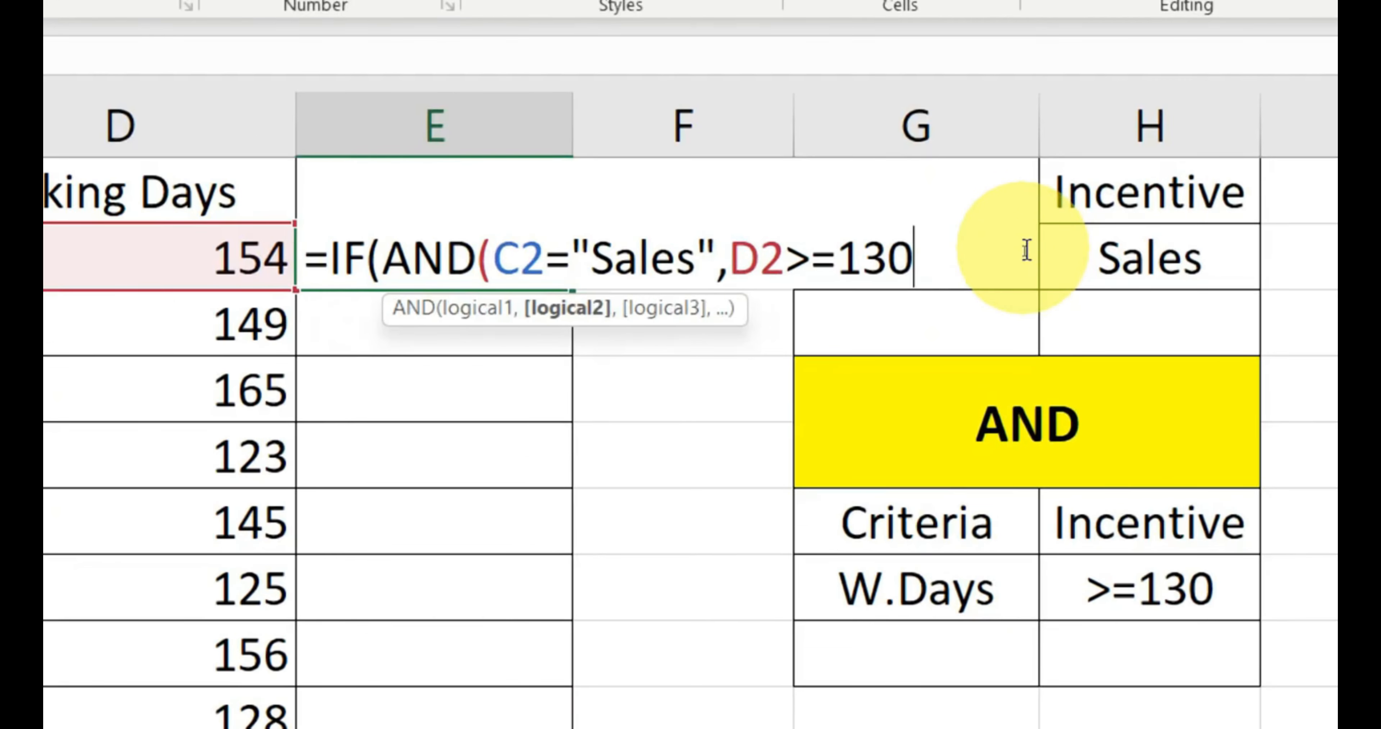
{"action": "type", "text": ","}
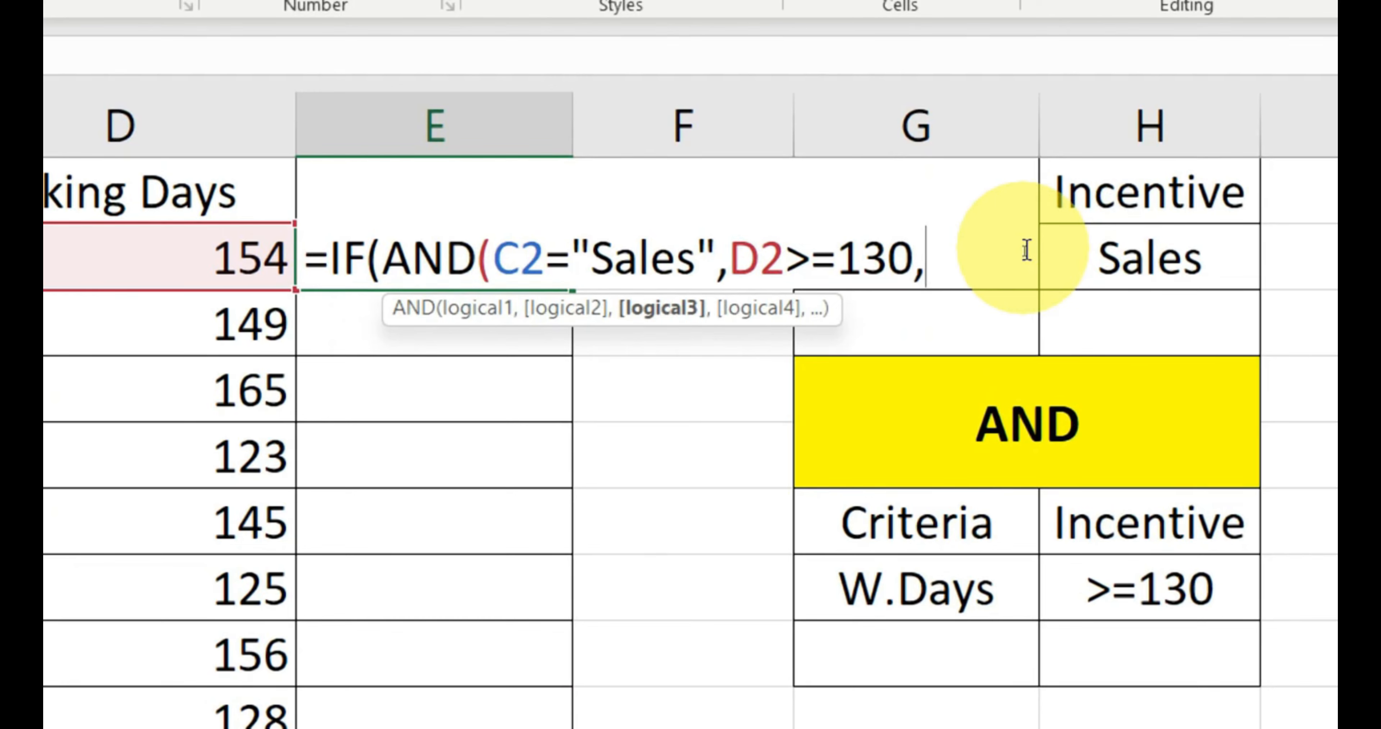
{"action": "key", "text": "BackSpace"}
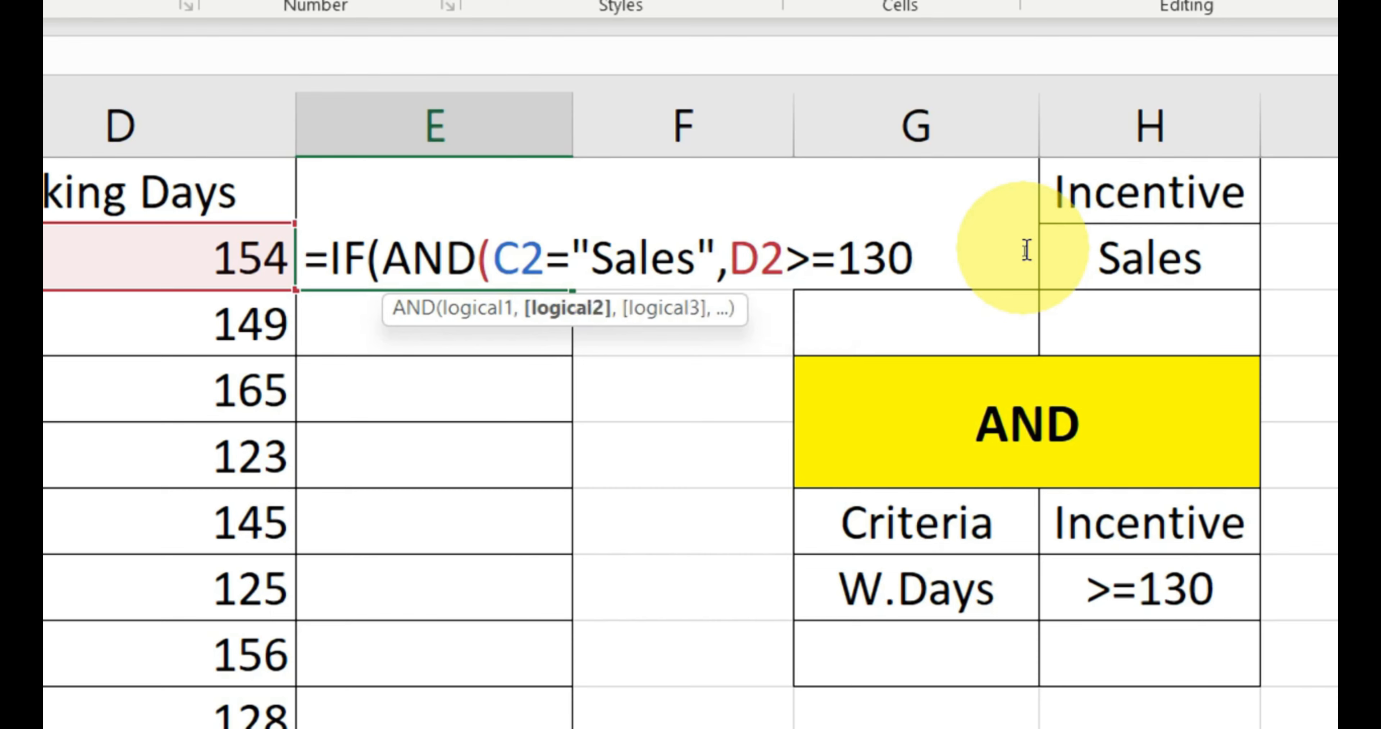
{"action": "type", "text": ")"}
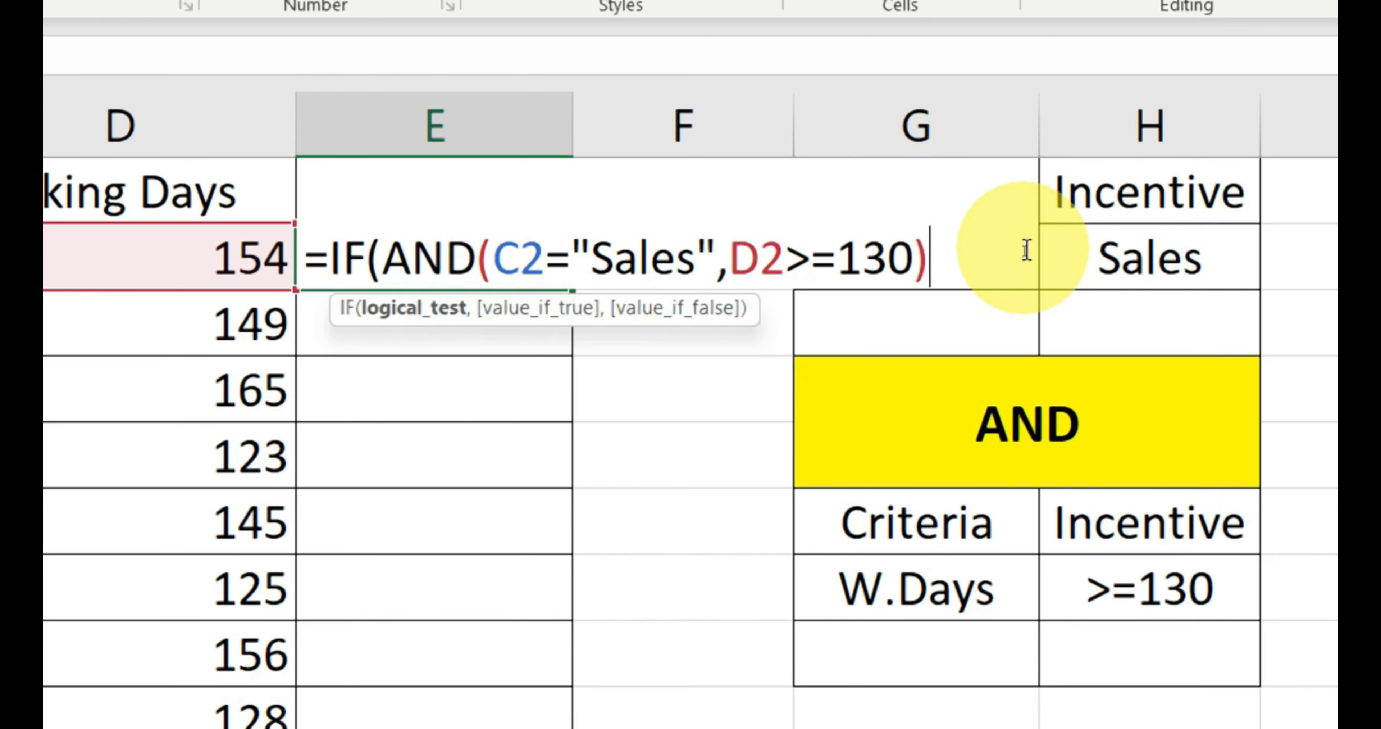
{"action": "type", "text": ","}
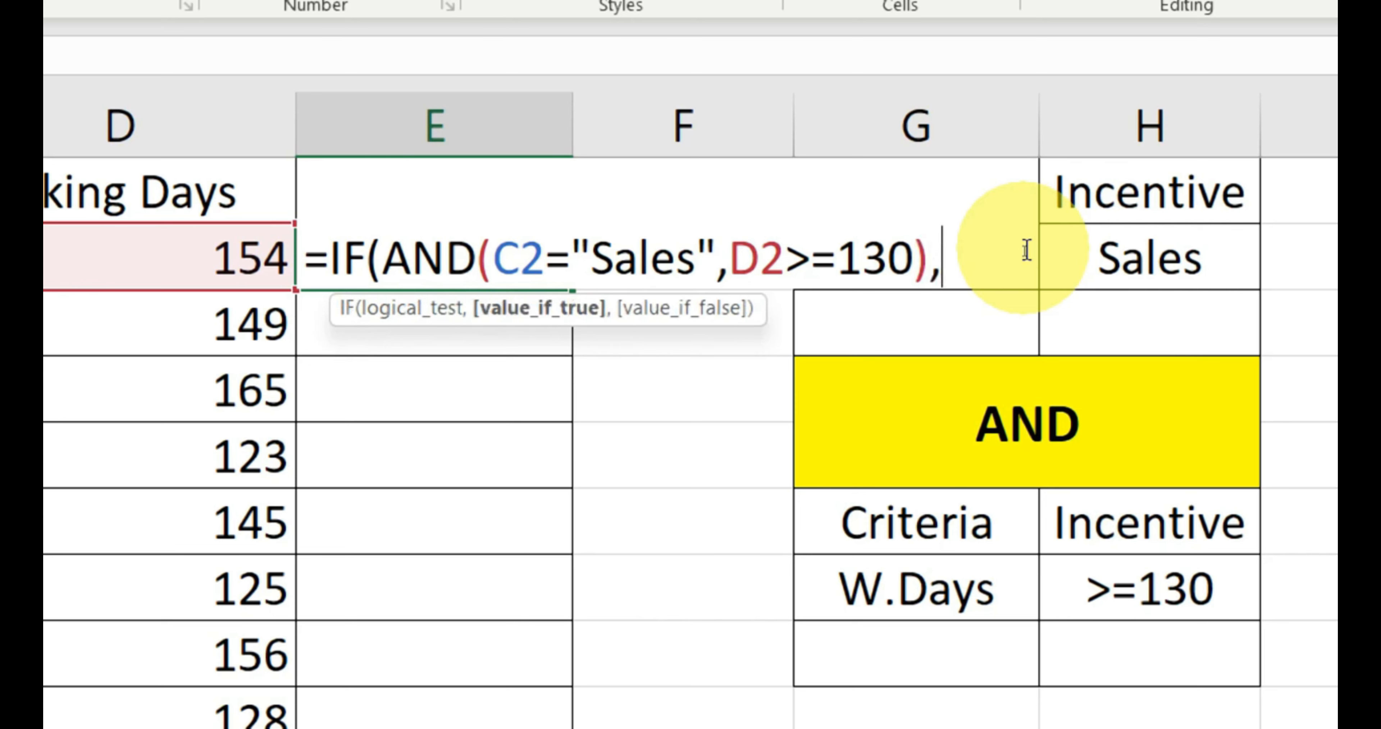
{"action": "key", "text": "BackSpace"}
{"action": "key", "text": "BackSpace"}
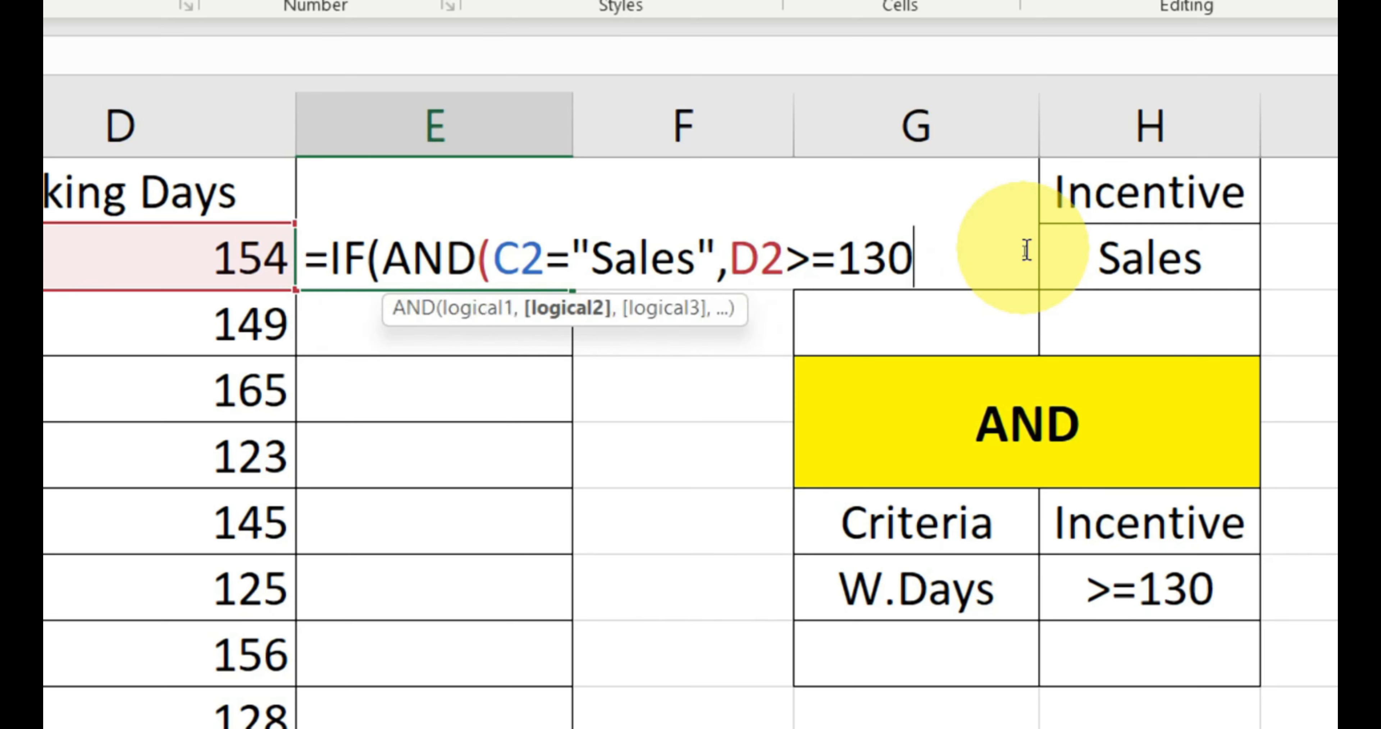
{"action": "type", "text": ")"}
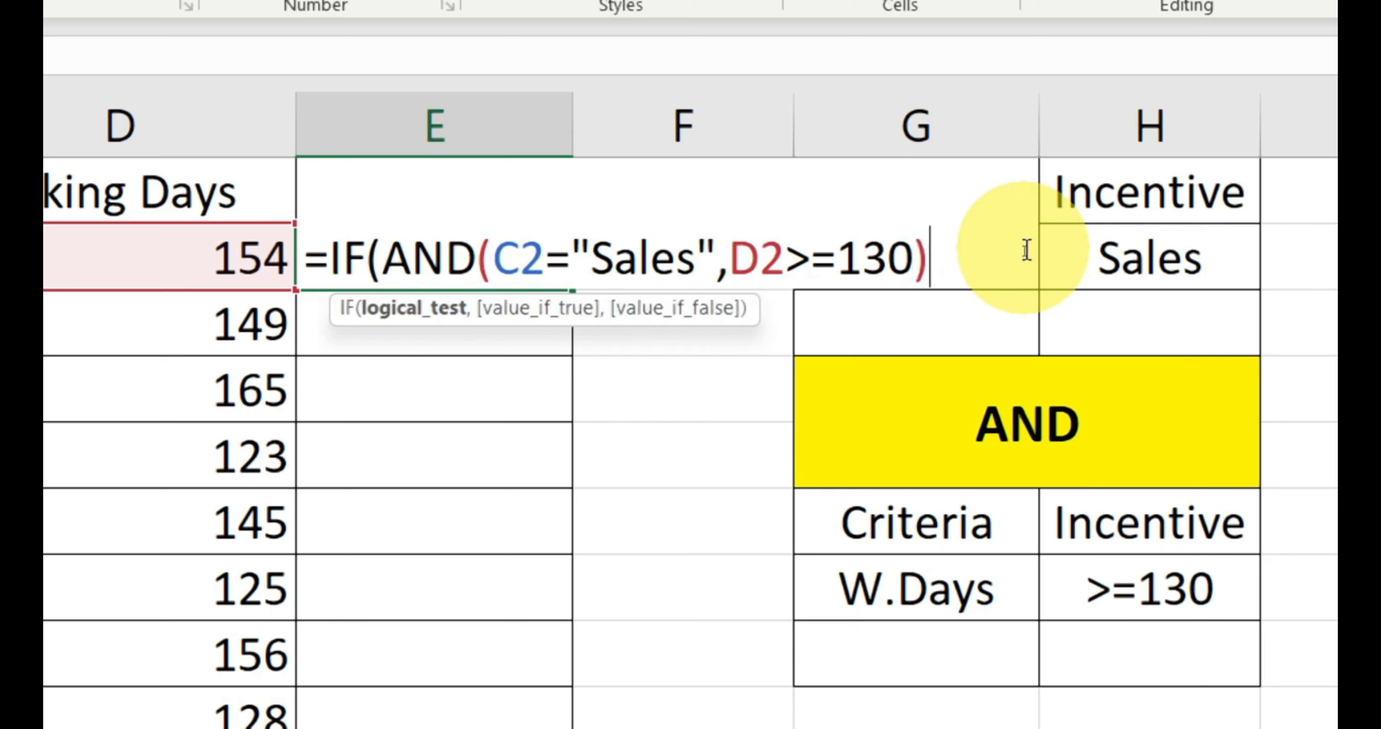
- Begin the text for IF's value-if-true argument after a comma, and highlight the whole AND expression as the logical test
{"action": "type", "text": ","}
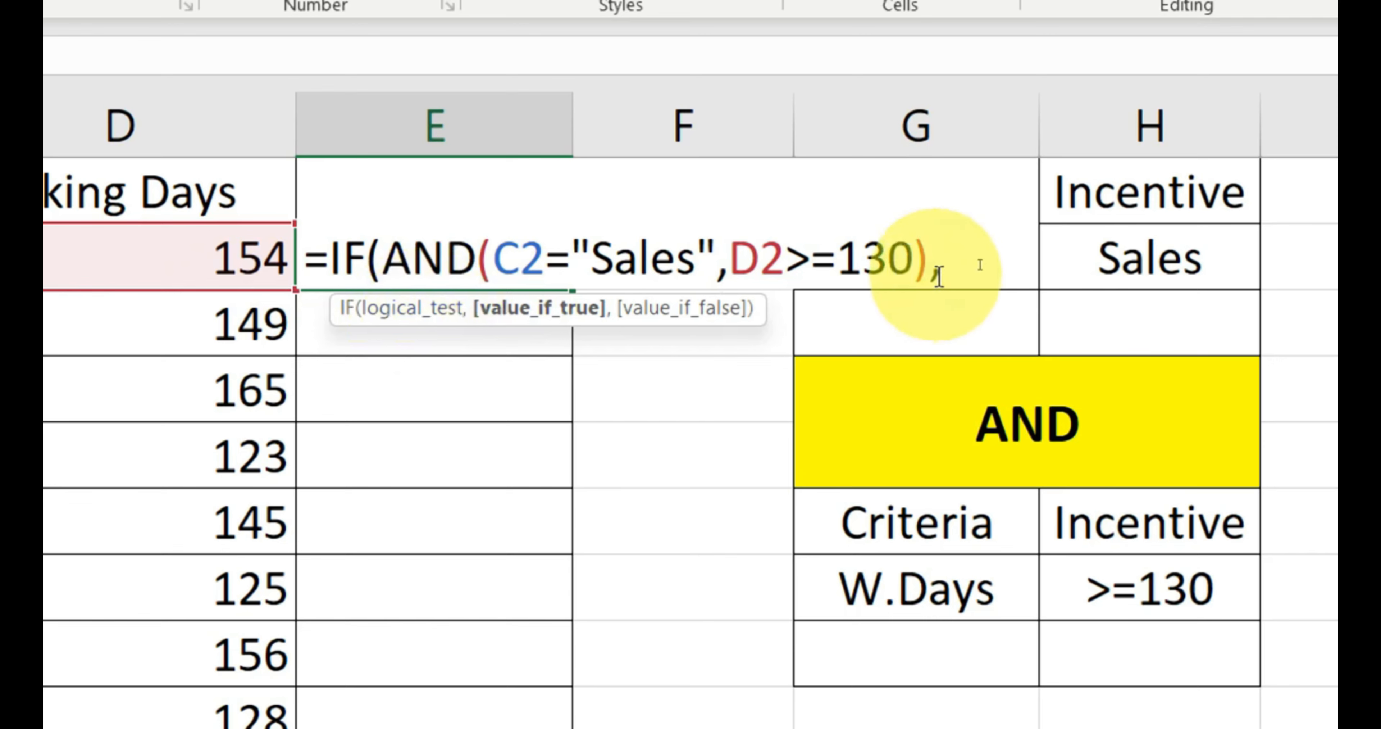
{"action": "type", "text": "\""}
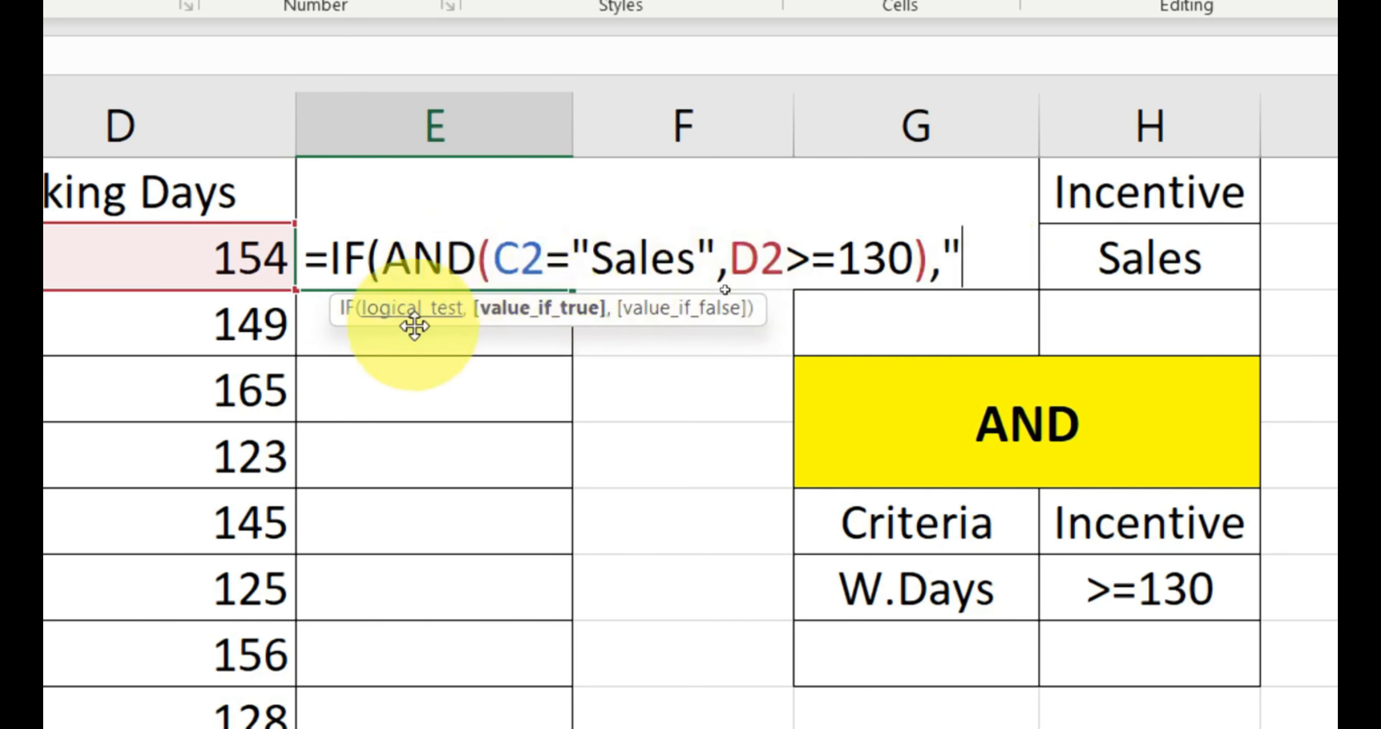
{"action": "left_click_drag", "start_coordinate": [382, 257], "coordinate": [930, 252]}
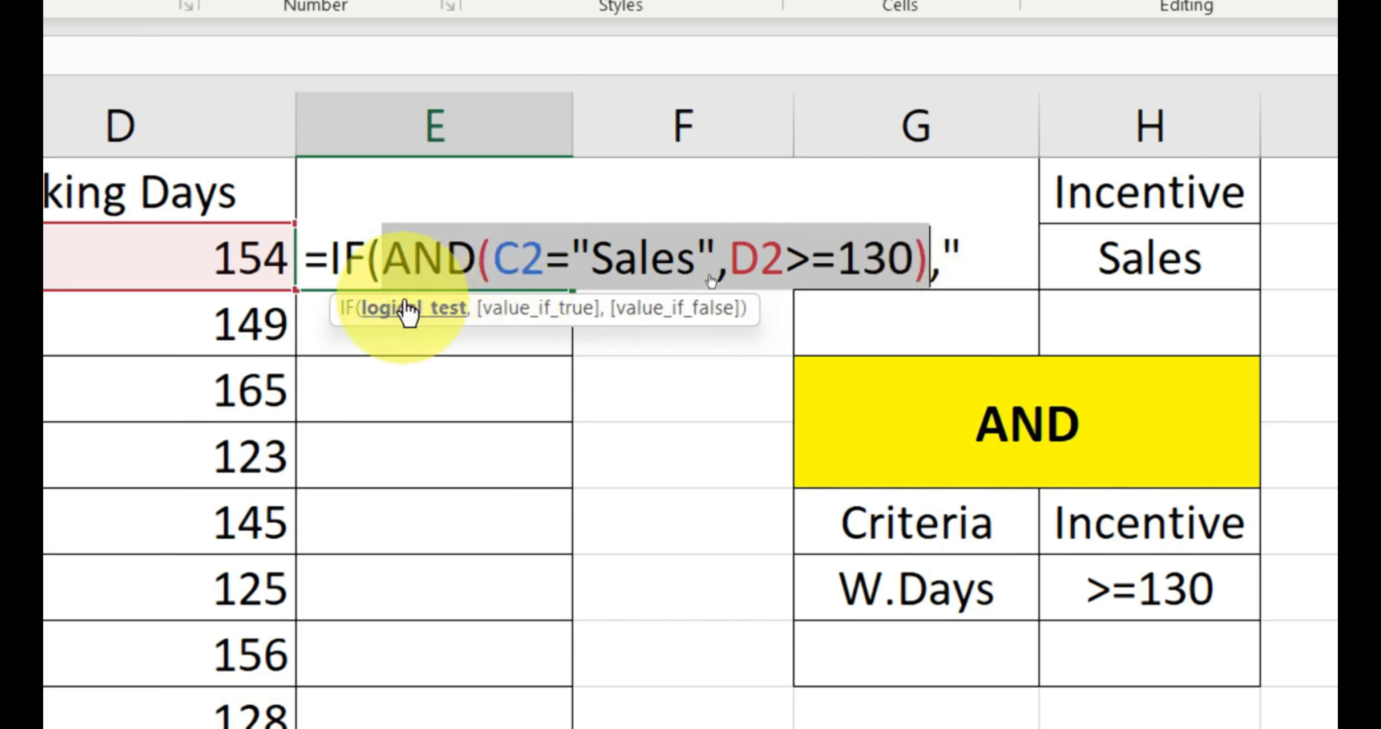
{"action": "left_click_drag", "start_coordinate": [381, 257], "coordinate": [930, 264]}
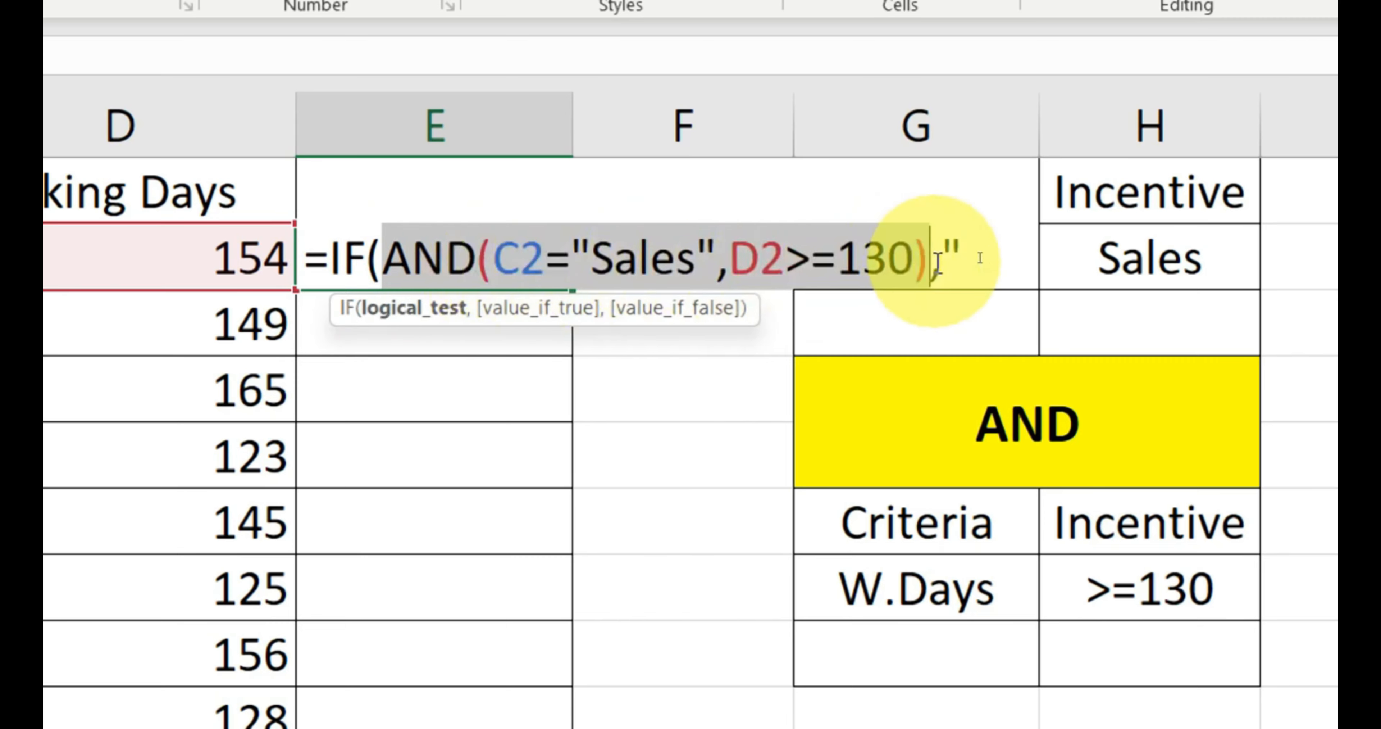
{"action": "left_click", "coordinate": [967, 271]}
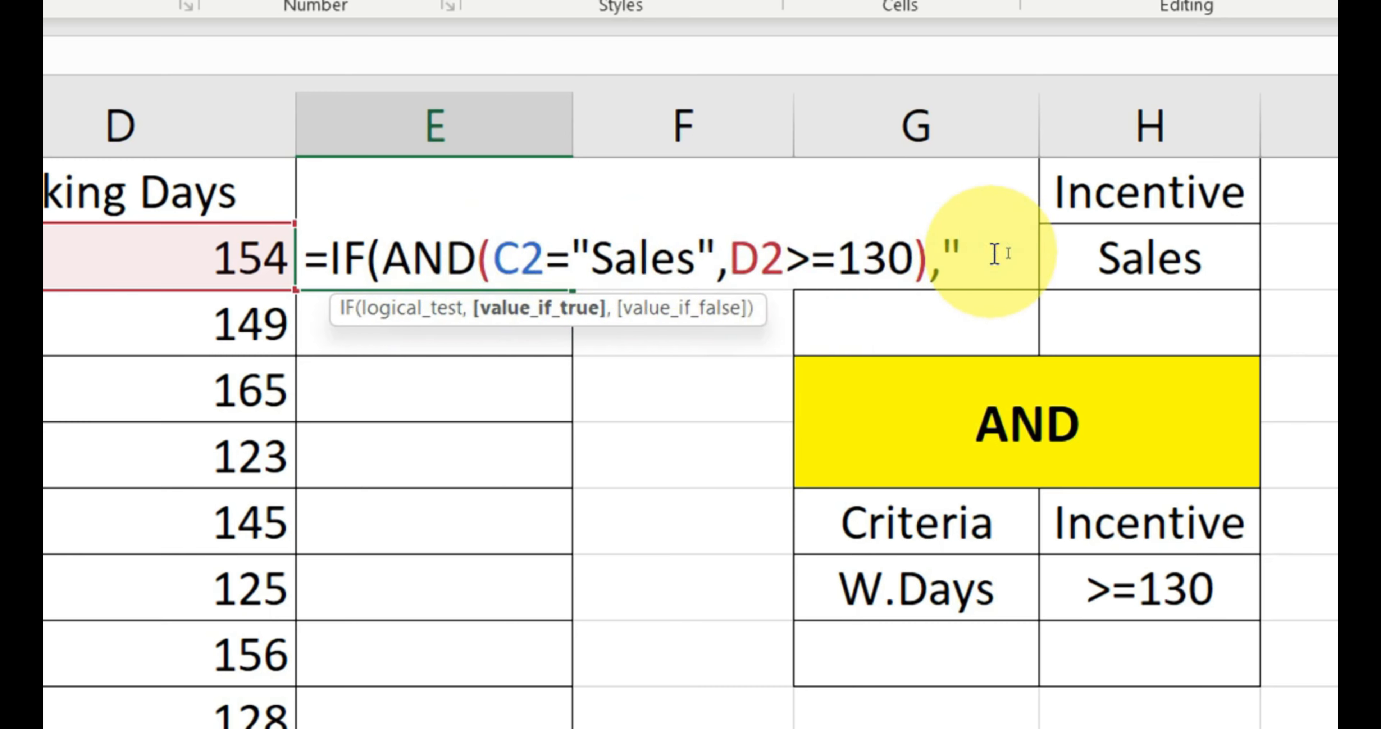
- Complete the E2 IF formula with "Yes" if true and "No" if false, and enter it
{"action": "type", "text": "Yes"}
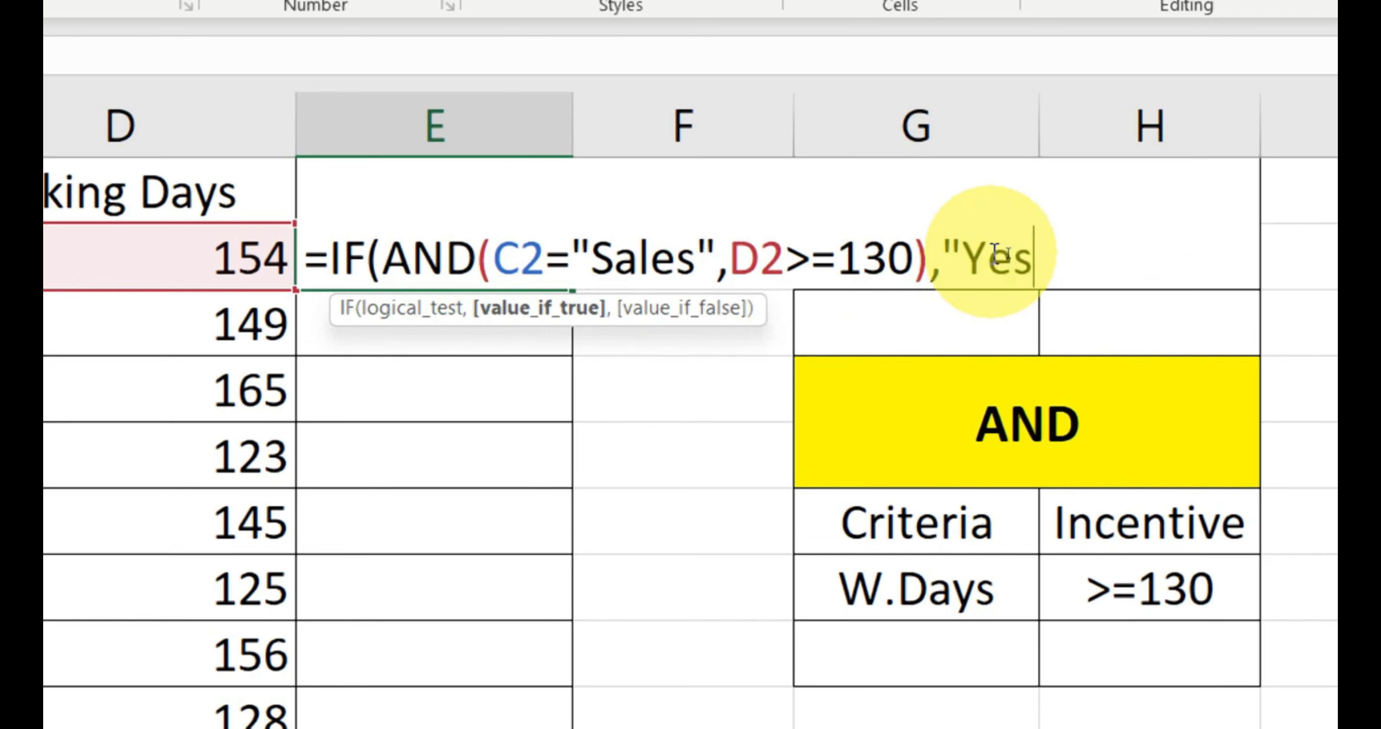
{"action": "type", "text": "\","}
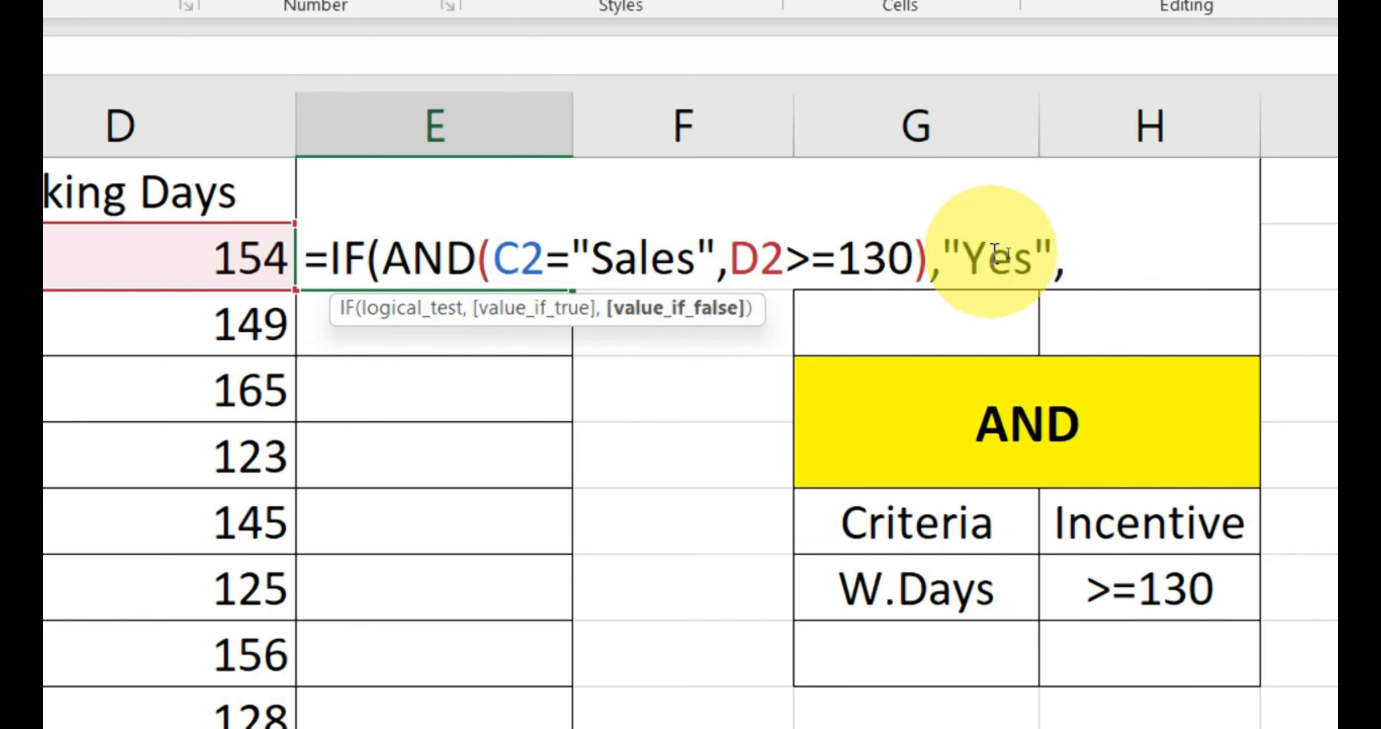
{"action": "type", "text": "\"No\""}
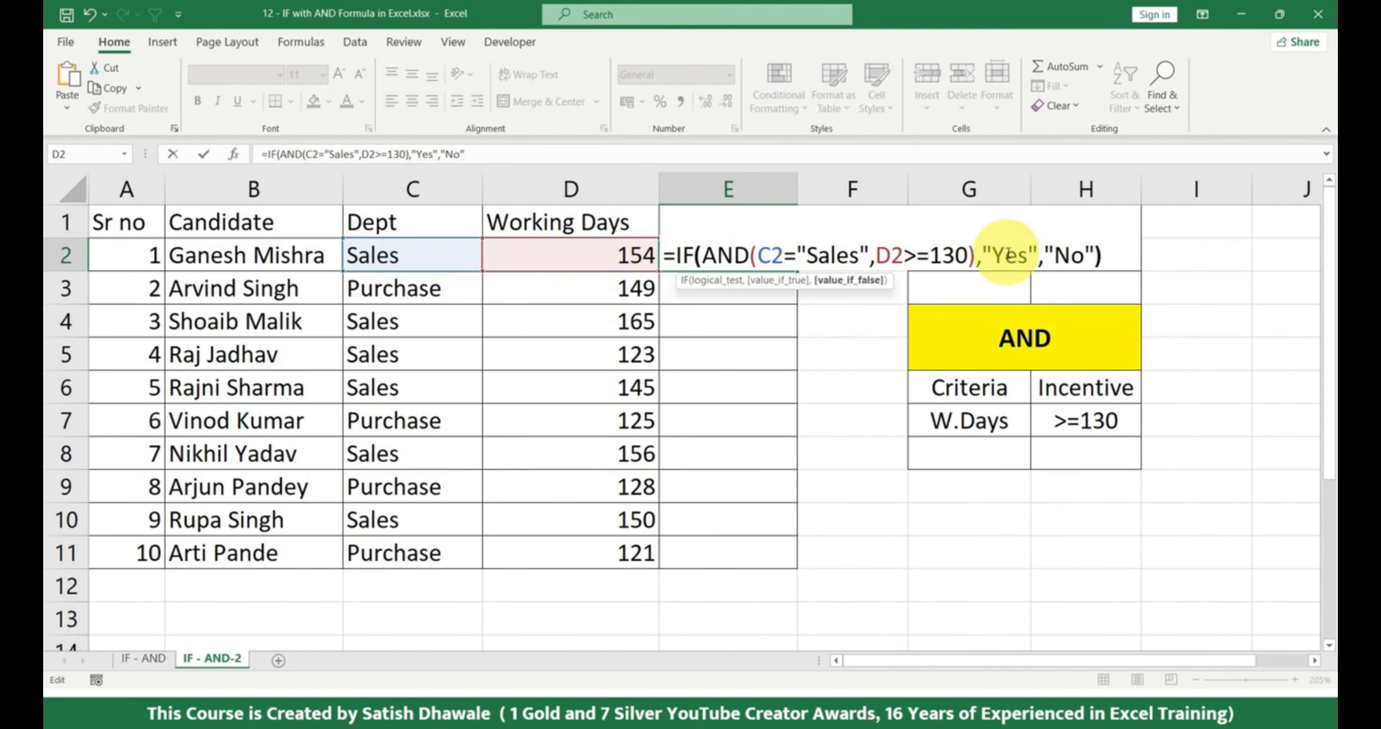
{"action": "type", "text": ")"}
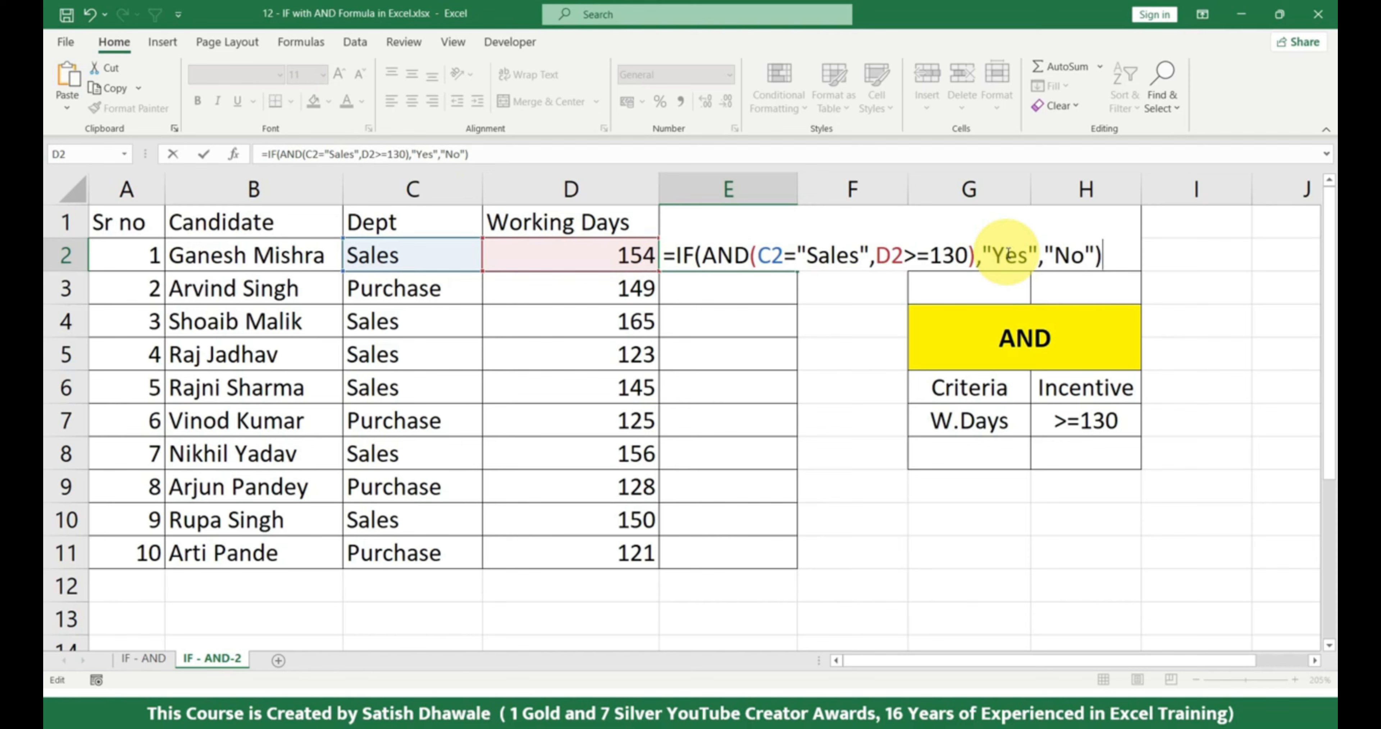
{"action": "key", "text": "Return"}
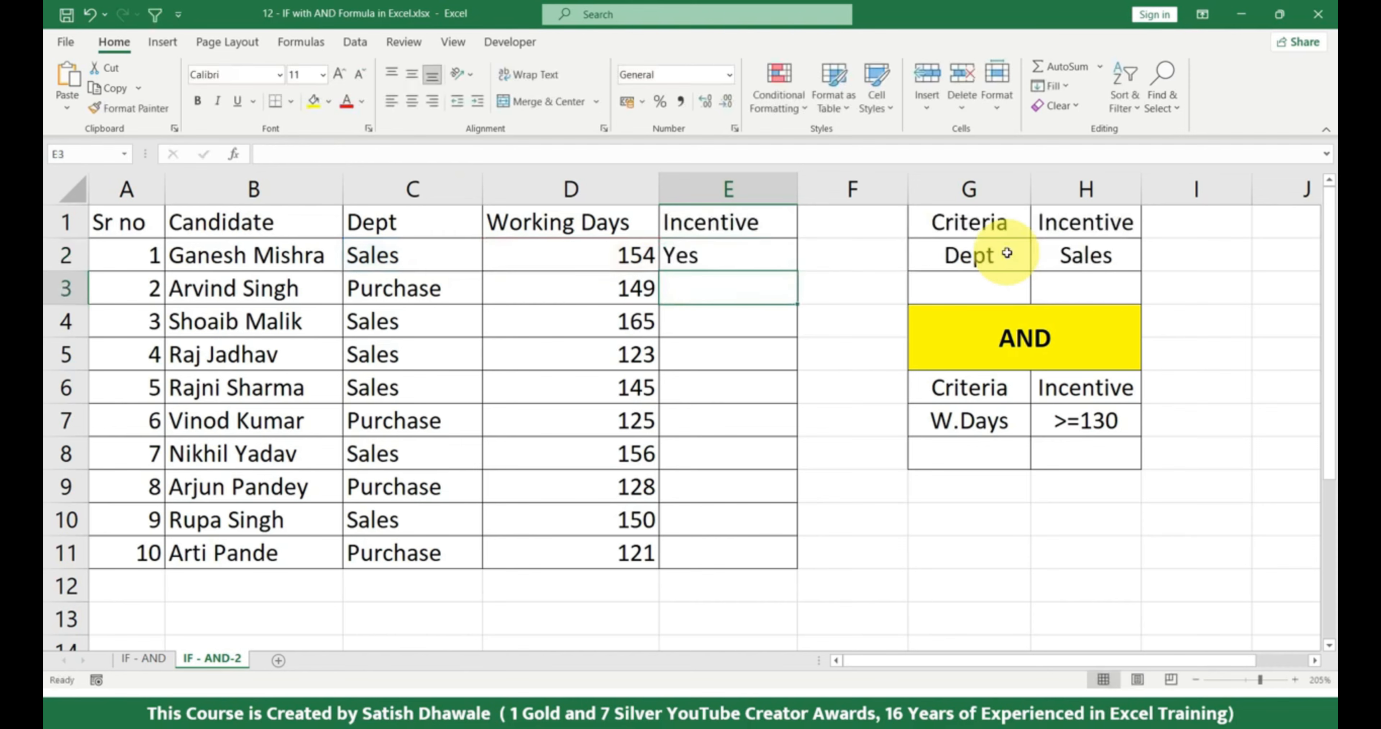
- Fill the E2 formula down through E11 and check row 2's Dept and Working Days values
{"action": "left_click", "coordinate": [761, 251]}
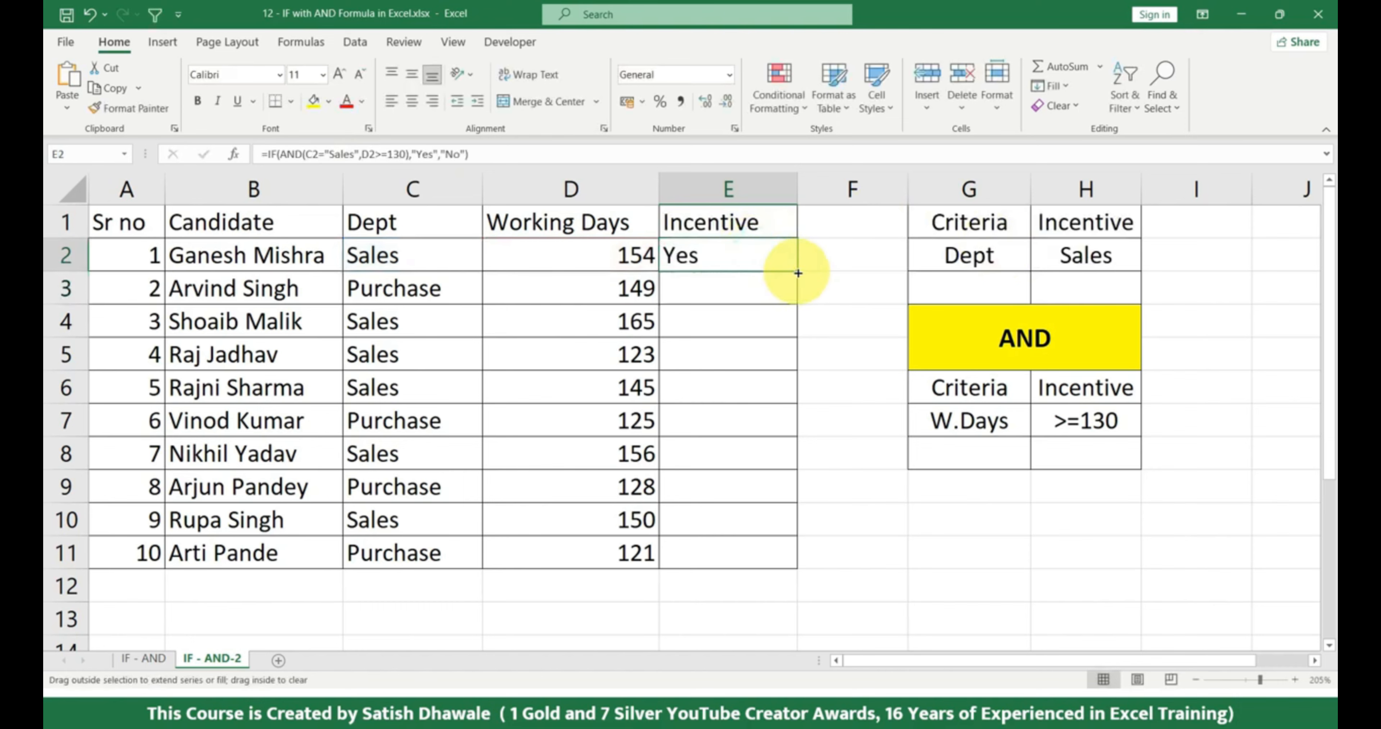
{"action": "double_click", "coordinate": [796, 271]}
{"action": "left_click_drag", "start_coordinate": [438, 263], "coordinate": [574, 259]}
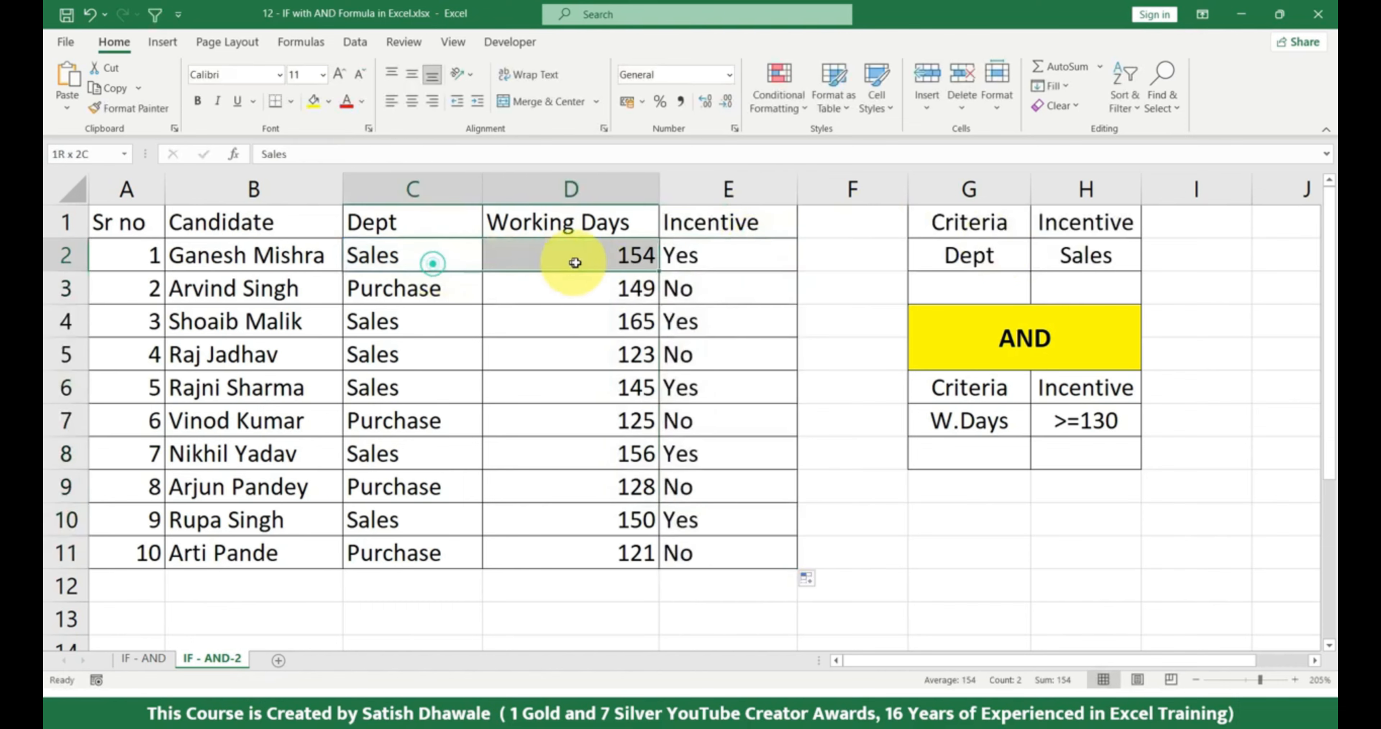
- Compare the Dept and Working Days values of rows 2 and 4 as examples that meet both incentive criteria
{"action": "left_click", "coordinate": [450, 259]}
{"action": "left_click", "coordinate": [570, 259]}
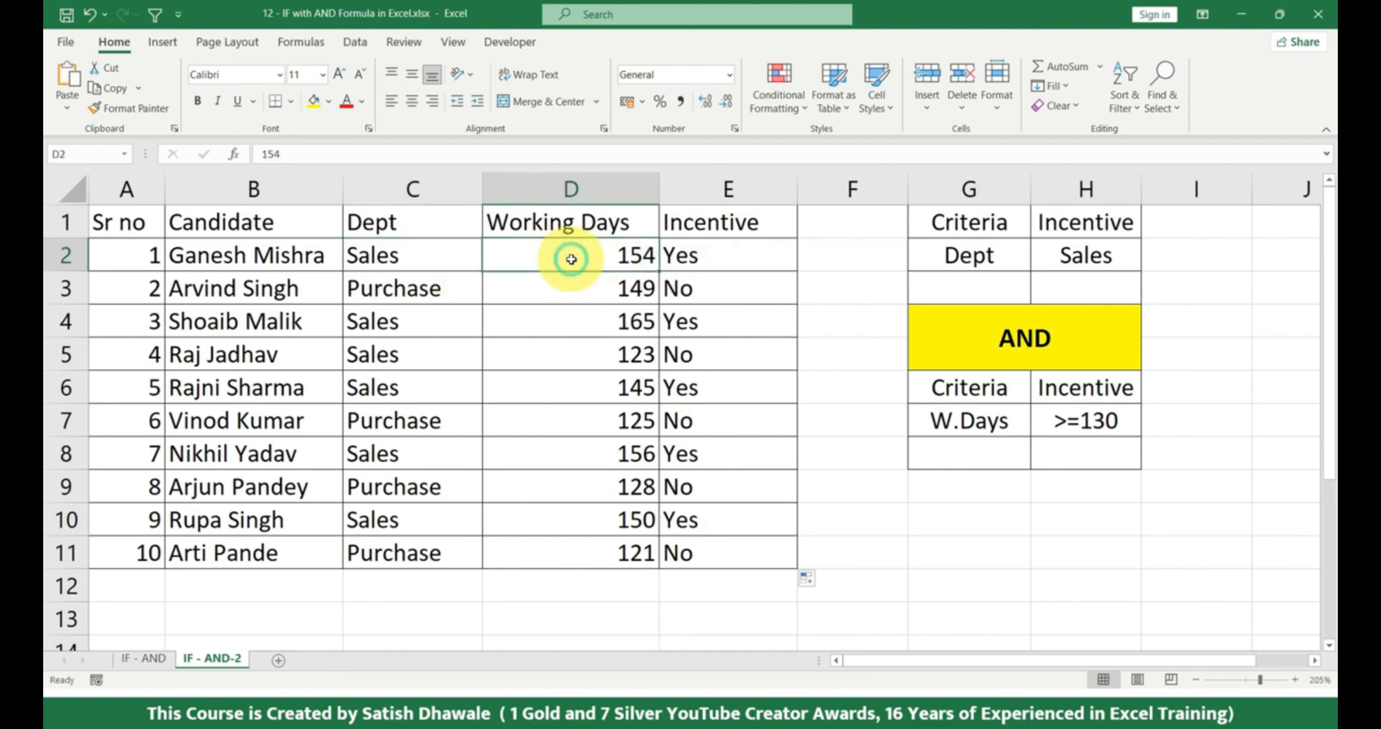
{"action": "left_click_drag", "start_coordinate": [437, 321], "coordinate": [594, 319]}
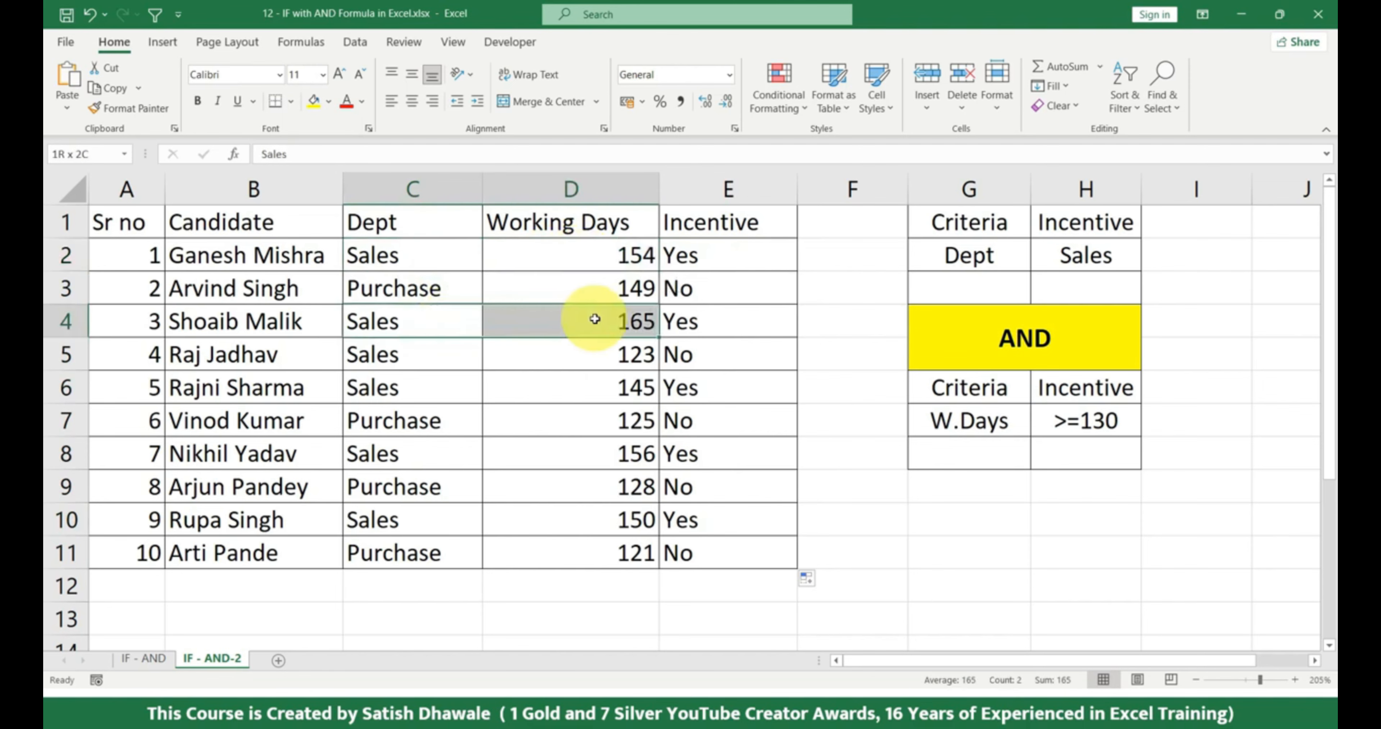
{"action": "left_click_drag", "start_coordinate": [437, 258], "coordinate": [585, 259]}
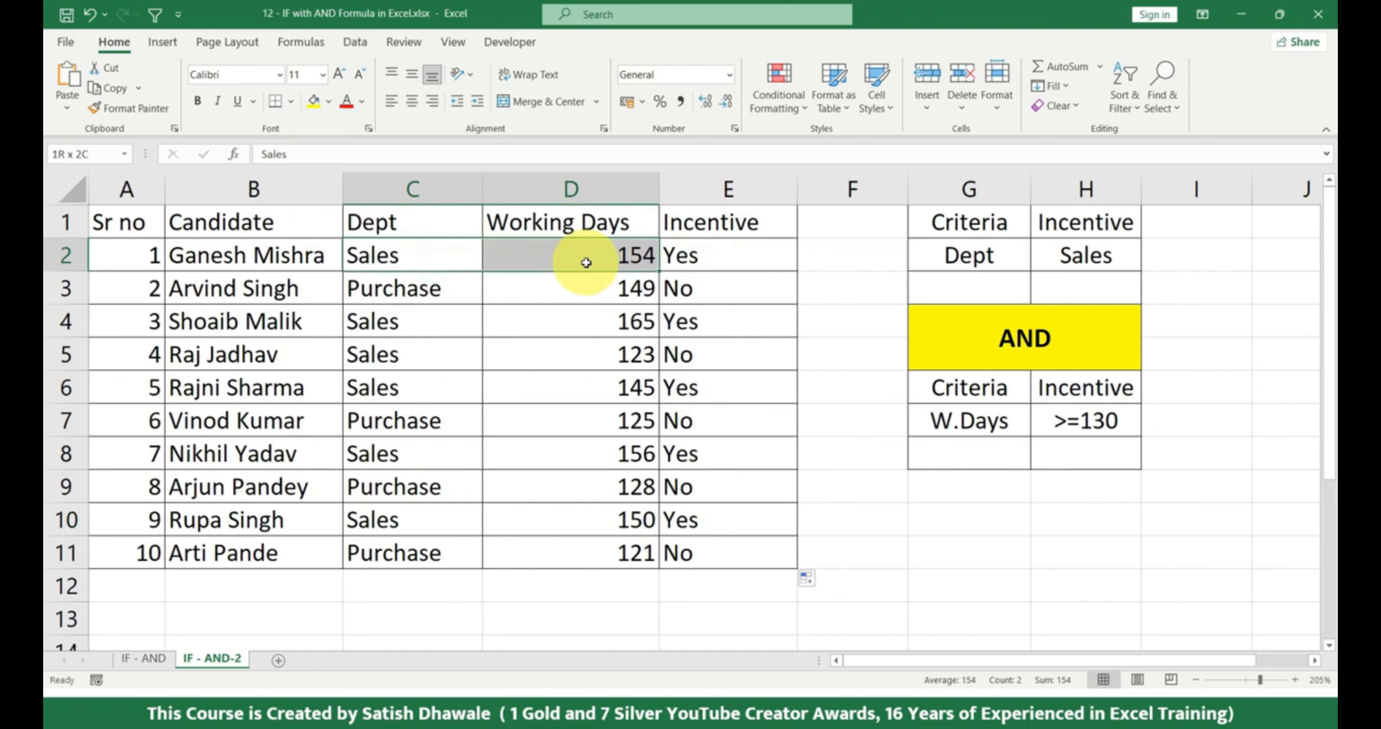
{"action": "left_click", "coordinate": [437, 259]}
{"action": "left_click", "coordinate": [571, 259]}
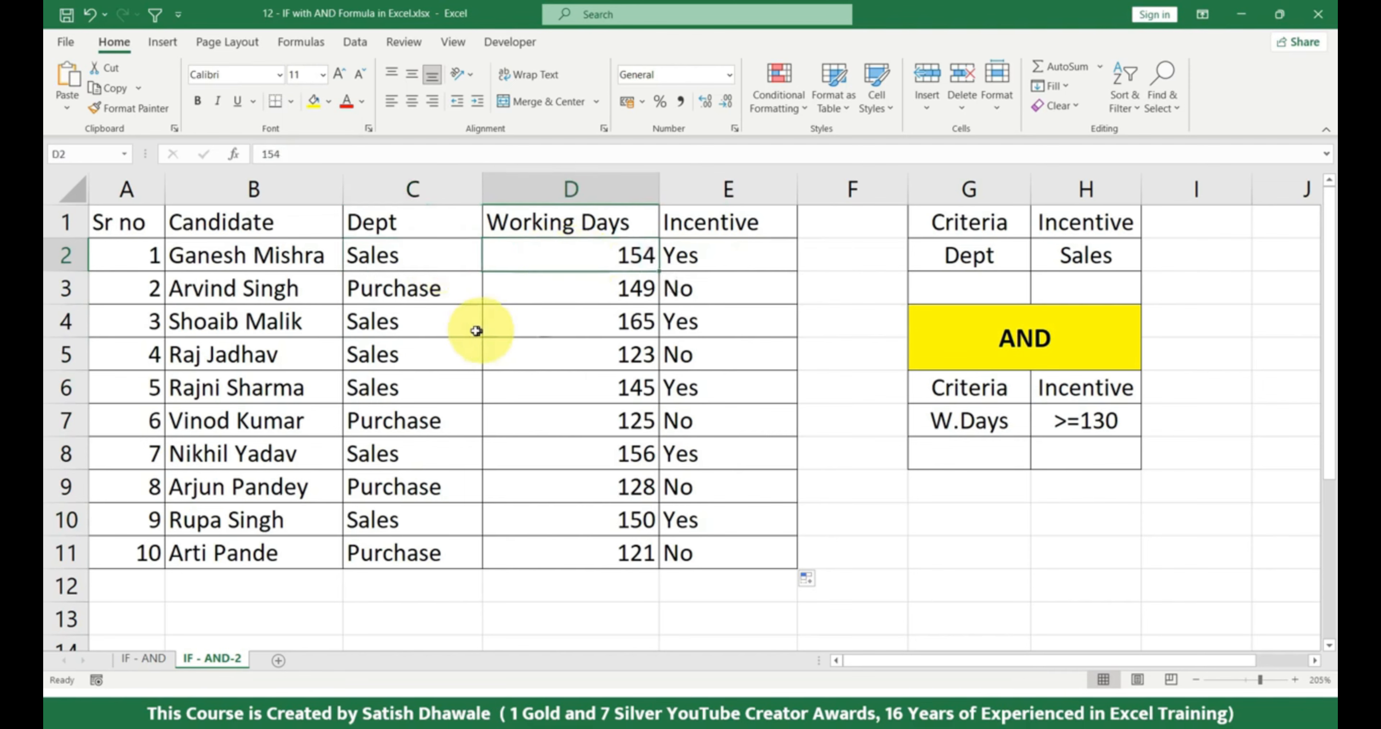
{"action": "left_click_drag", "start_coordinate": [477, 328], "coordinate": [595, 319]}
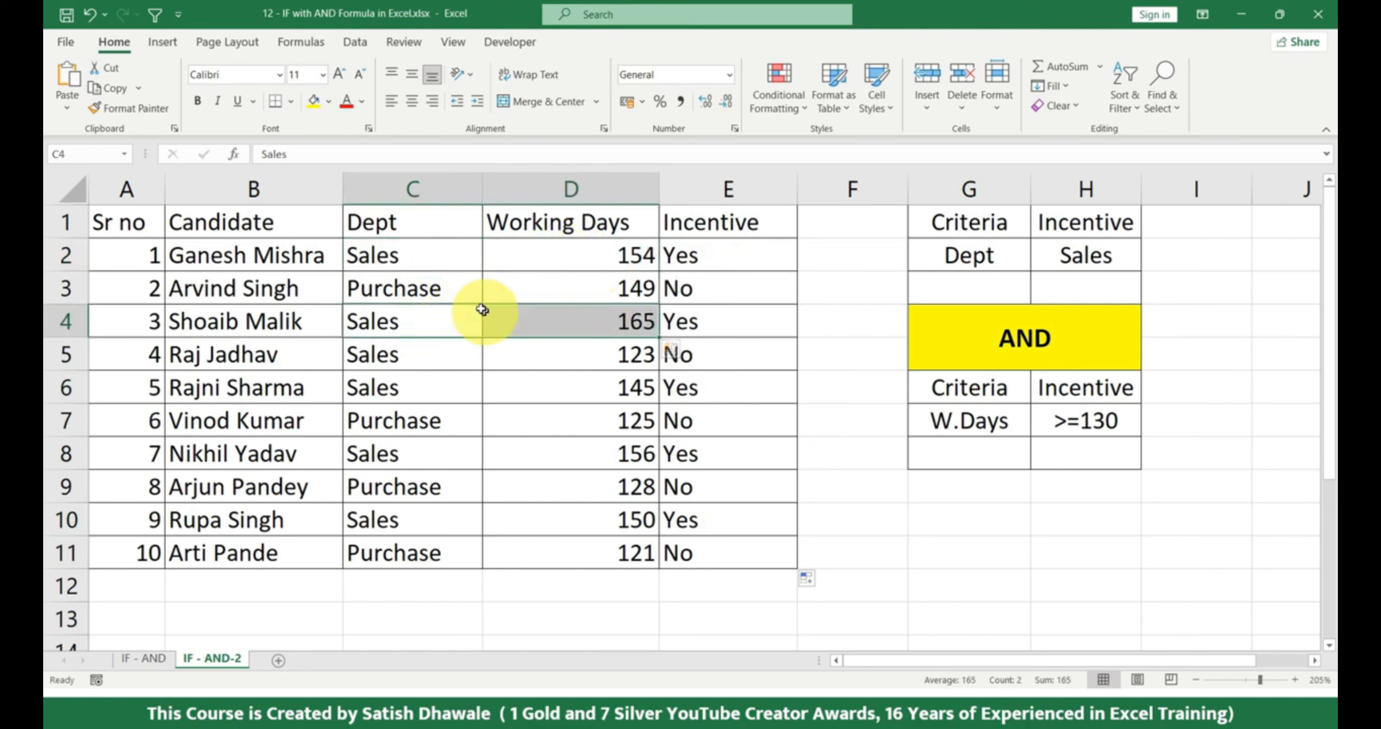
- Check row 3's Dept, Working Days and Incentive cells against the Sales department criterion in G2:H2
{"action": "left_click", "coordinate": [464, 287]}
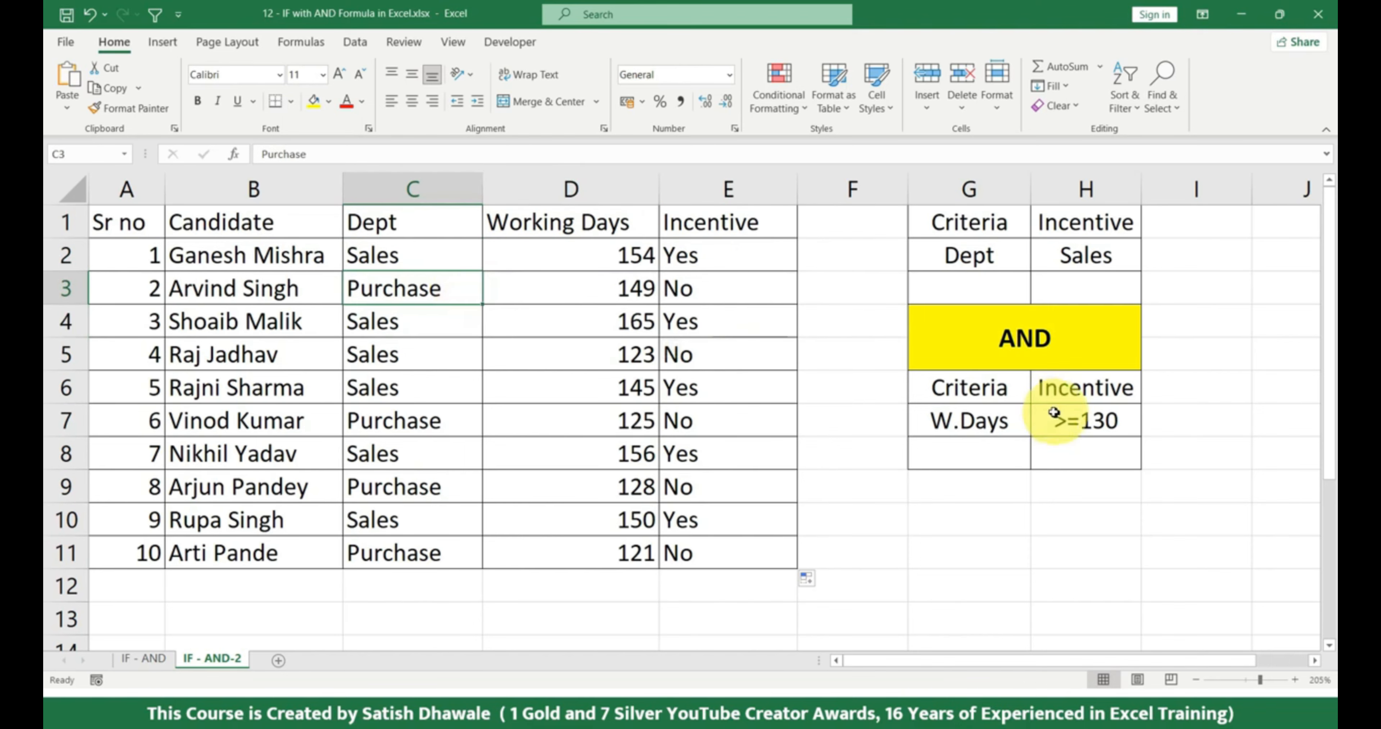
{"action": "left_click_drag", "start_coordinate": [965, 256], "coordinate": [1086, 258]}
{"action": "left_click_drag", "start_coordinate": [450, 301], "coordinate": [600, 294]}
{"action": "left_click", "coordinate": [616, 288]}
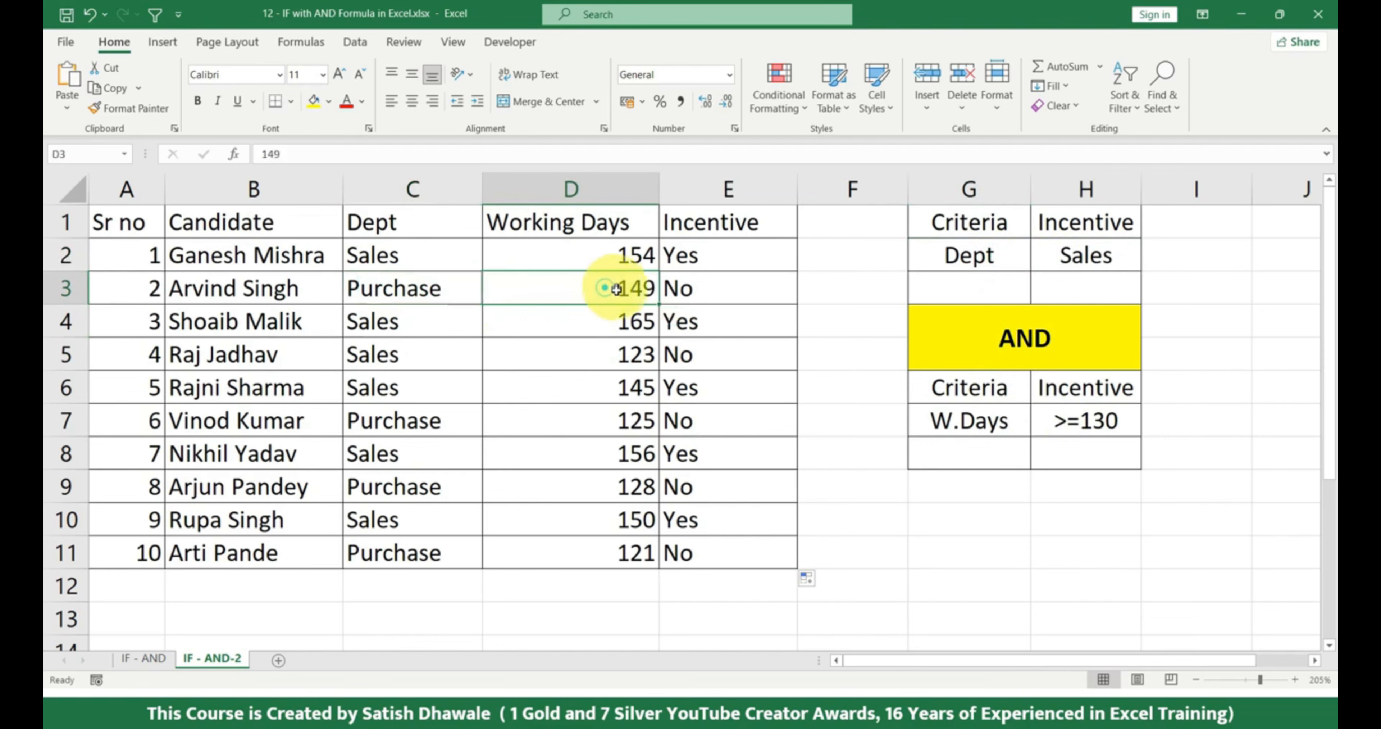
{"action": "left_click", "coordinate": [697, 289]}
{"action": "left_click", "coordinate": [426, 292]}
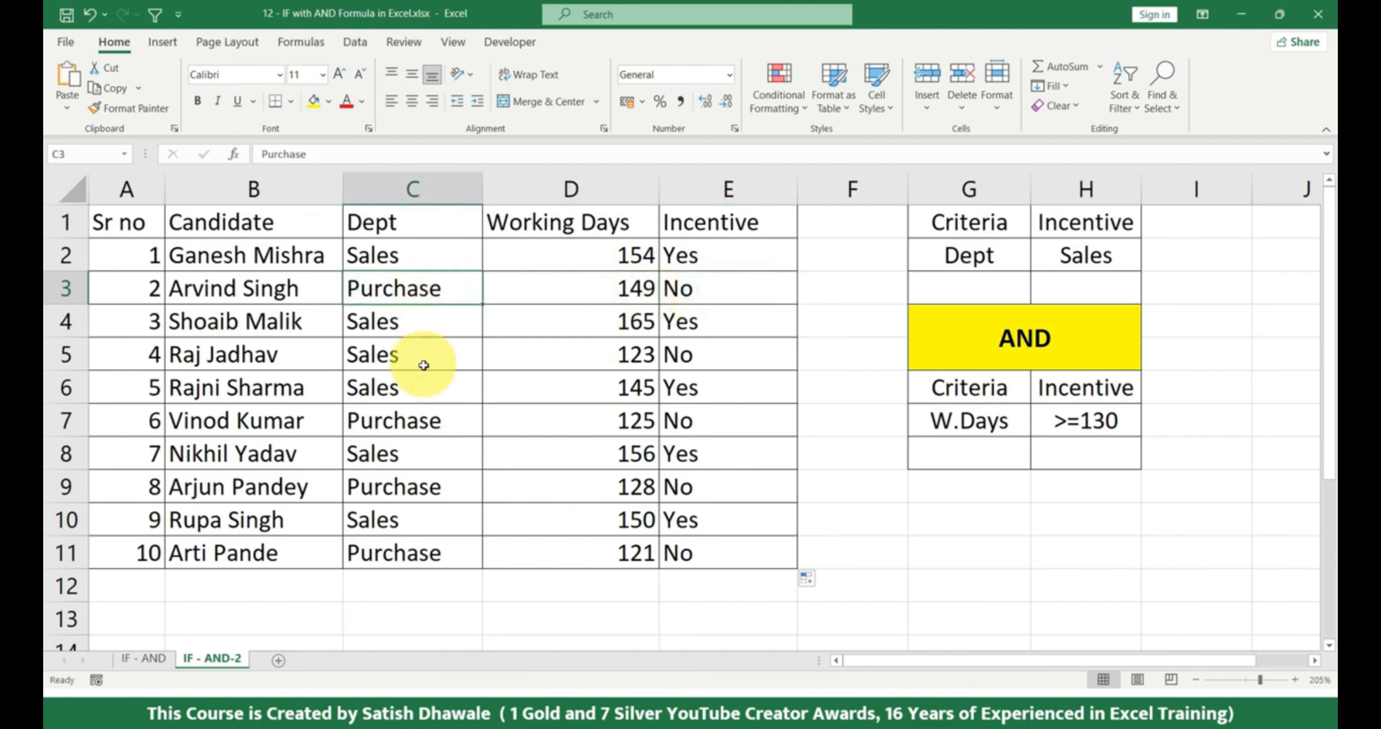
- Check the Dept and Working Days values in rows 5 through 9 against the two incentive criteria
{"action": "left_click_drag", "start_coordinate": [416, 388], "coordinate": [610, 388]}
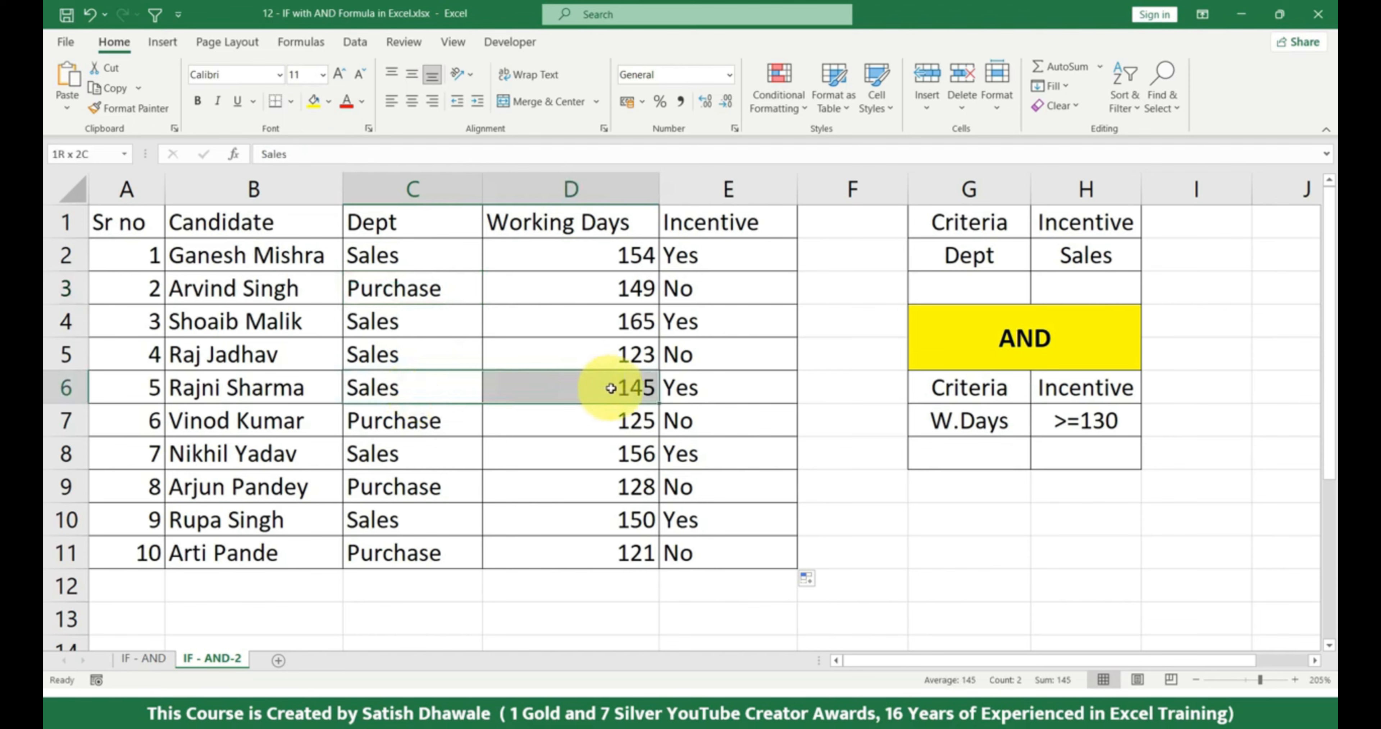
{"action": "left_click", "coordinate": [400, 354]}
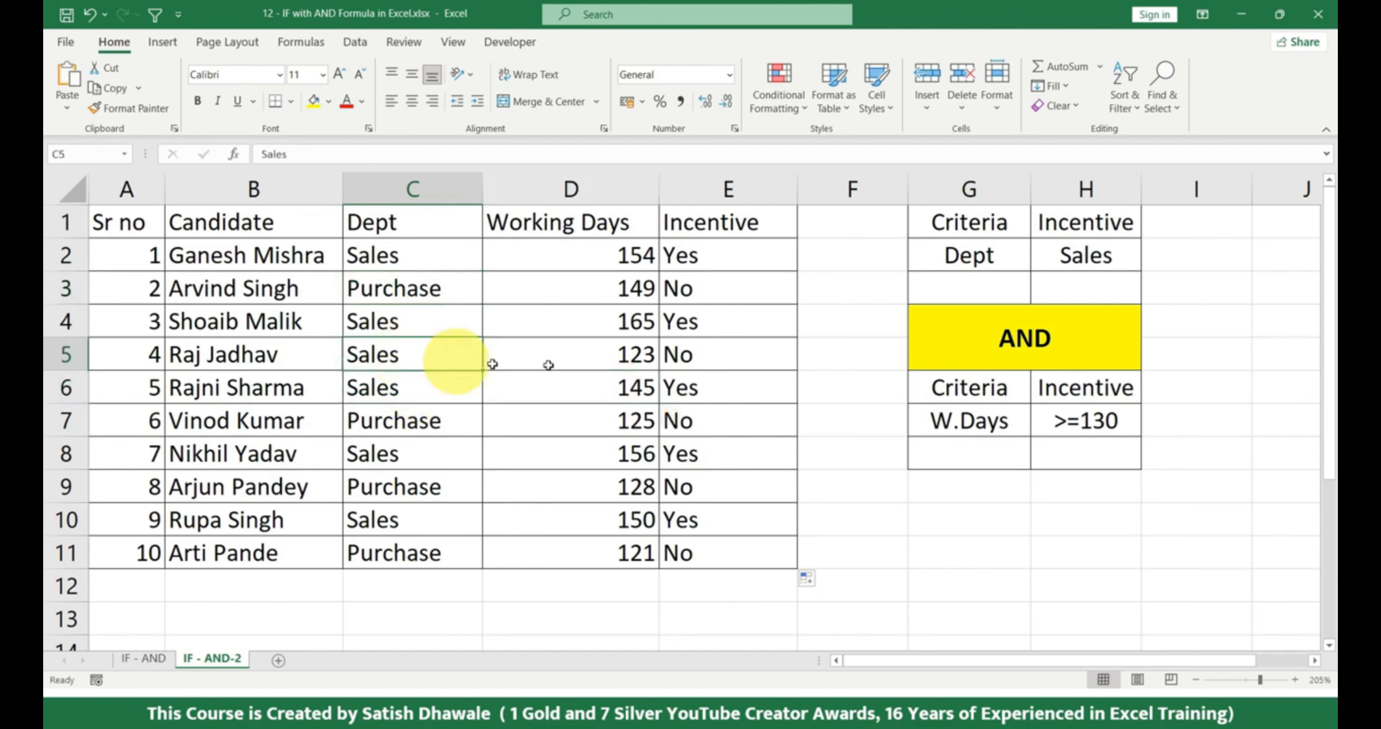
{"action": "left_click", "coordinate": [616, 359]}
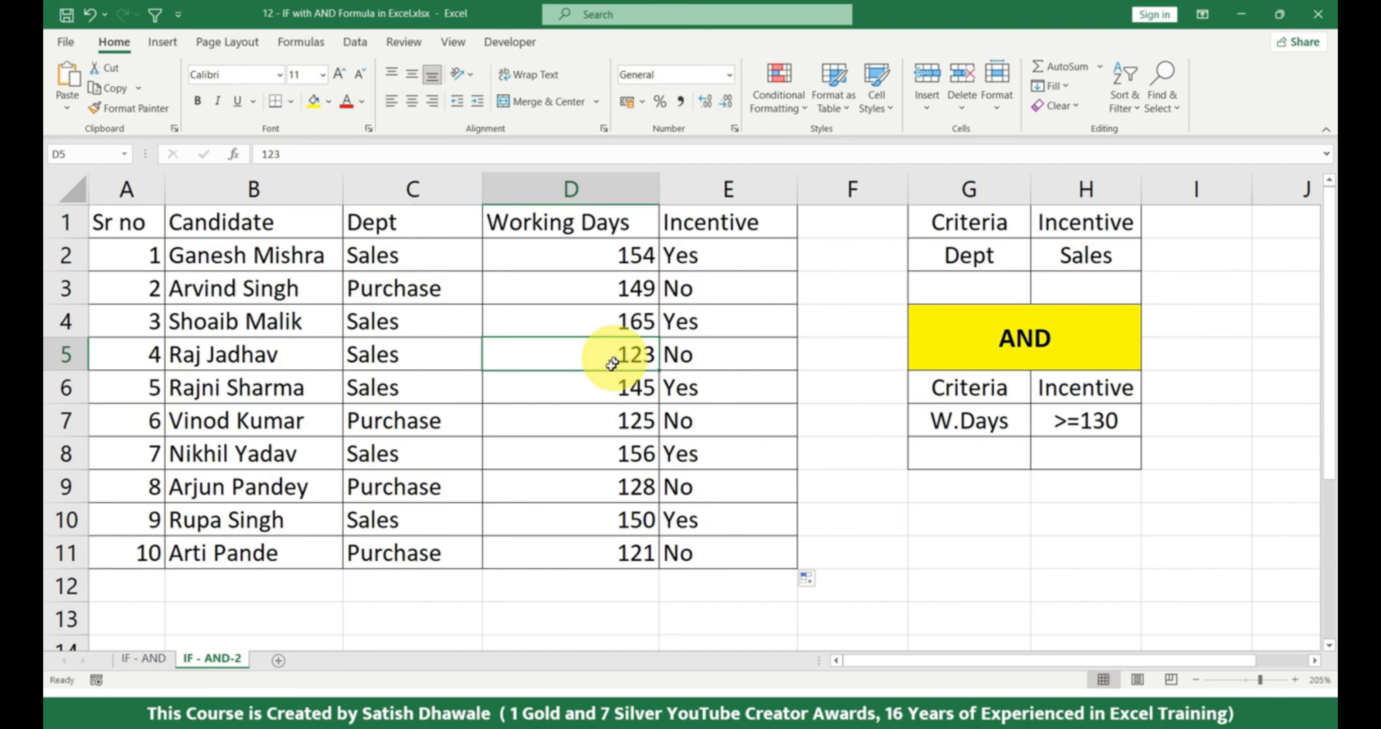
{"action": "left_click_drag", "start_coordinate": [453, 427], "coordinate": [617, 423]}
{"action": "left_click_drag", "start_coordinate": [447, 461], "coordinate": [627, 459]}
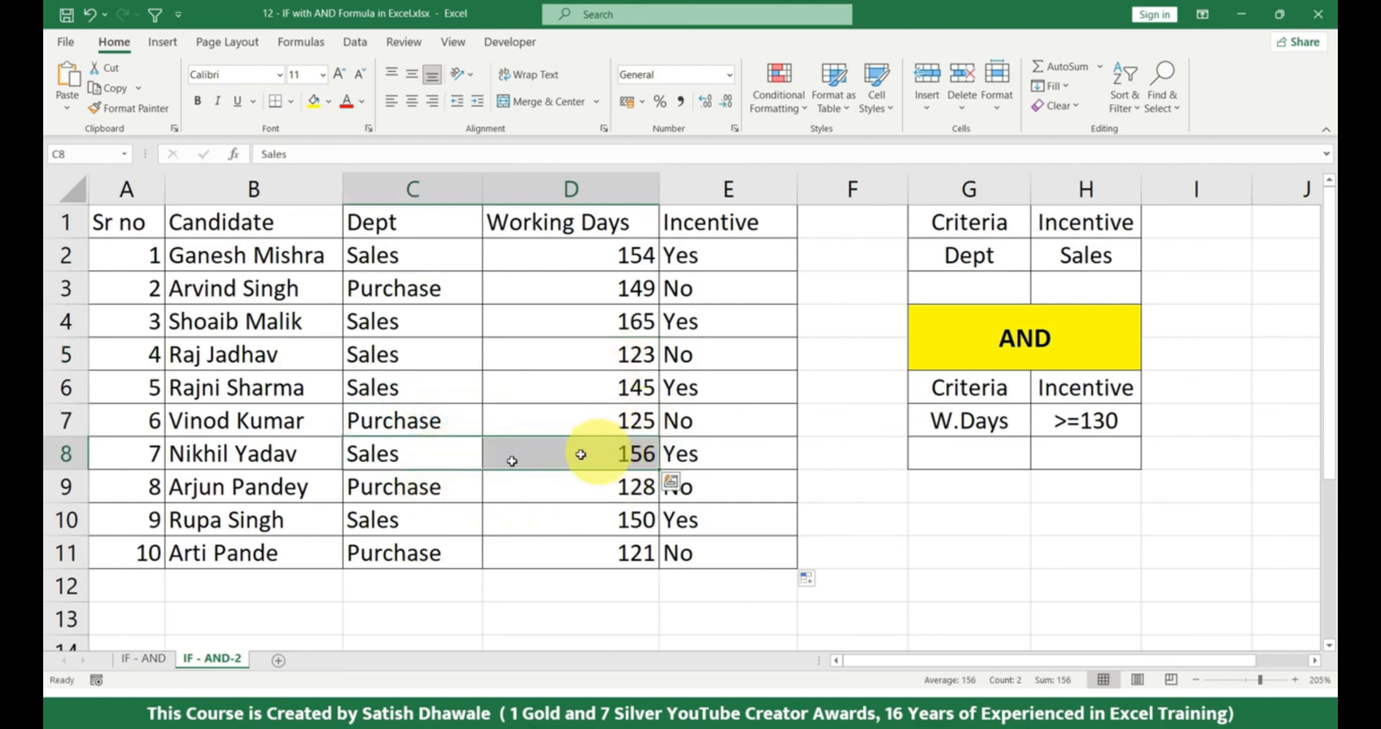
{"action": "left_click_drag", "start_coordinate": [417, 486], "coordinate": [592, 487]}
{"action": "left_click_drag", "start_coordinate": [385, 460], "coordinate": [584, 462]}
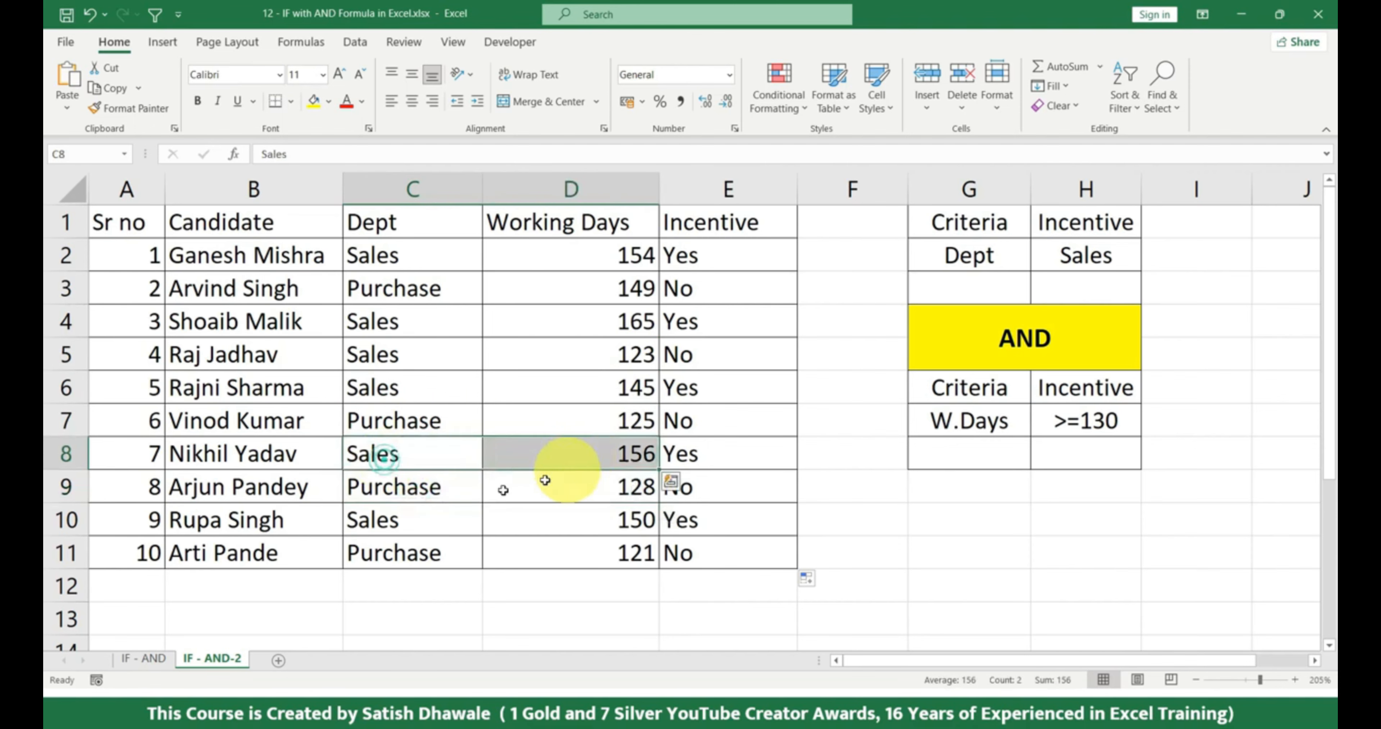
{"action": "left_click_drag", "start_coordinate": [366, 489], "coordinate": [532, 491]}
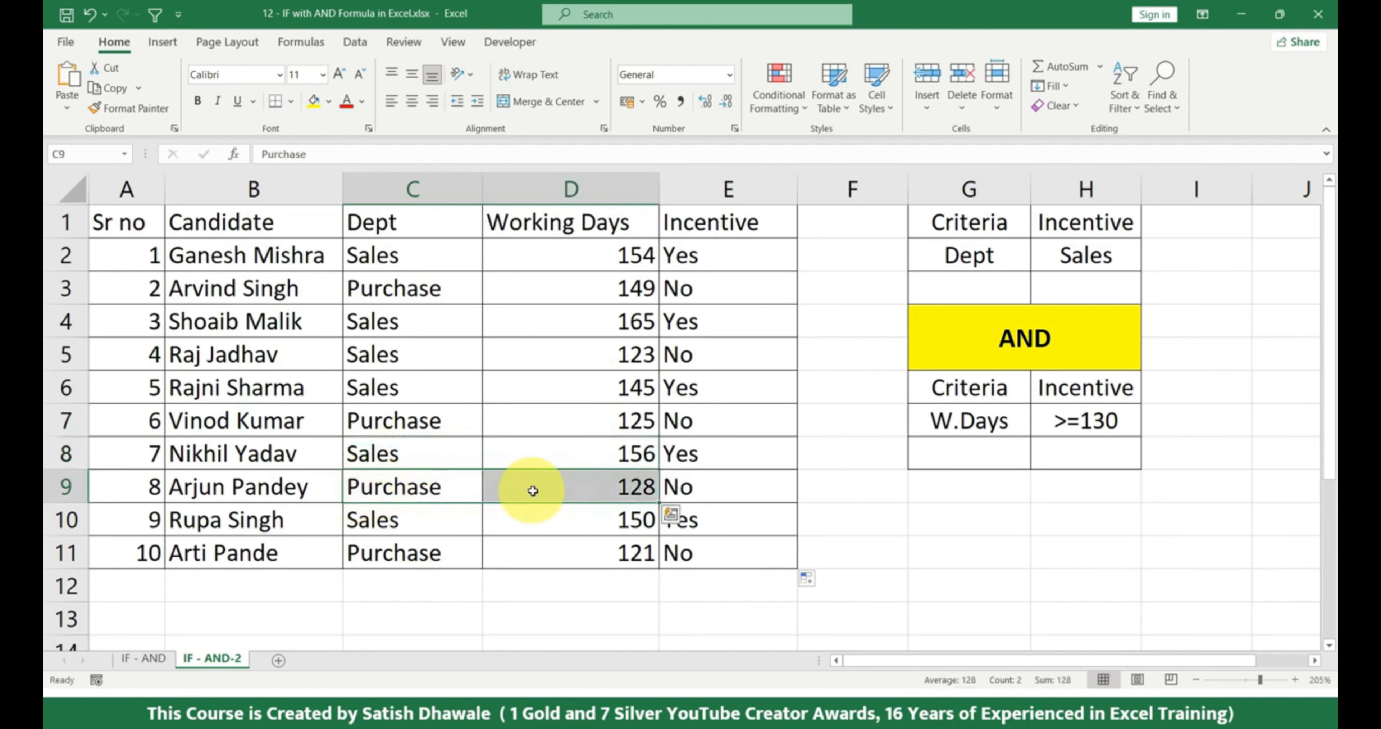
- Recheck row 9's Dept and Working Days separately, and verify the same two values in rows 10 and 11
{"action": "left_click", "coordinate": [447, 487]}
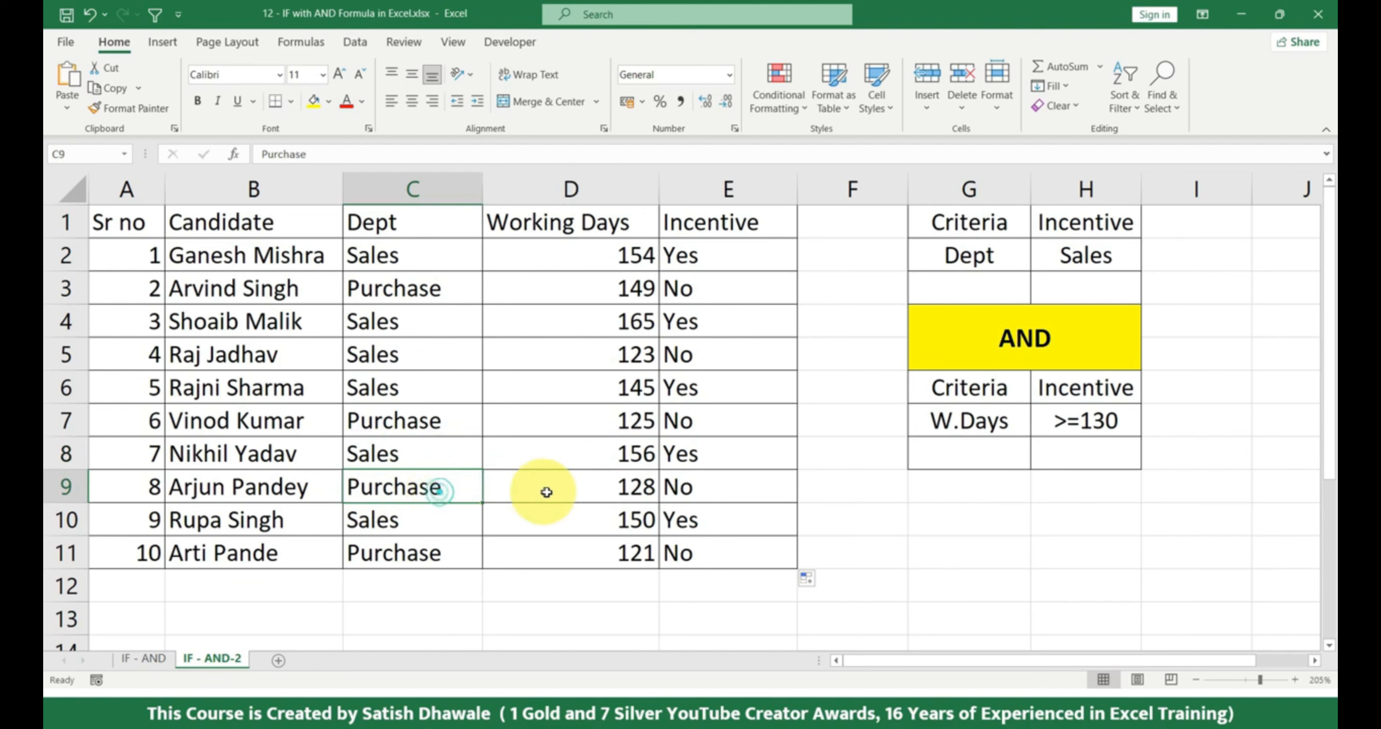
{"action": "left_click", "coordinate": [549, 487]}
{"action": "left_click", "coordinate": [423, 518]}
{"action": "left_click_drag", "start_coordinate": [516, 519], "coordinate": [582, 520]}
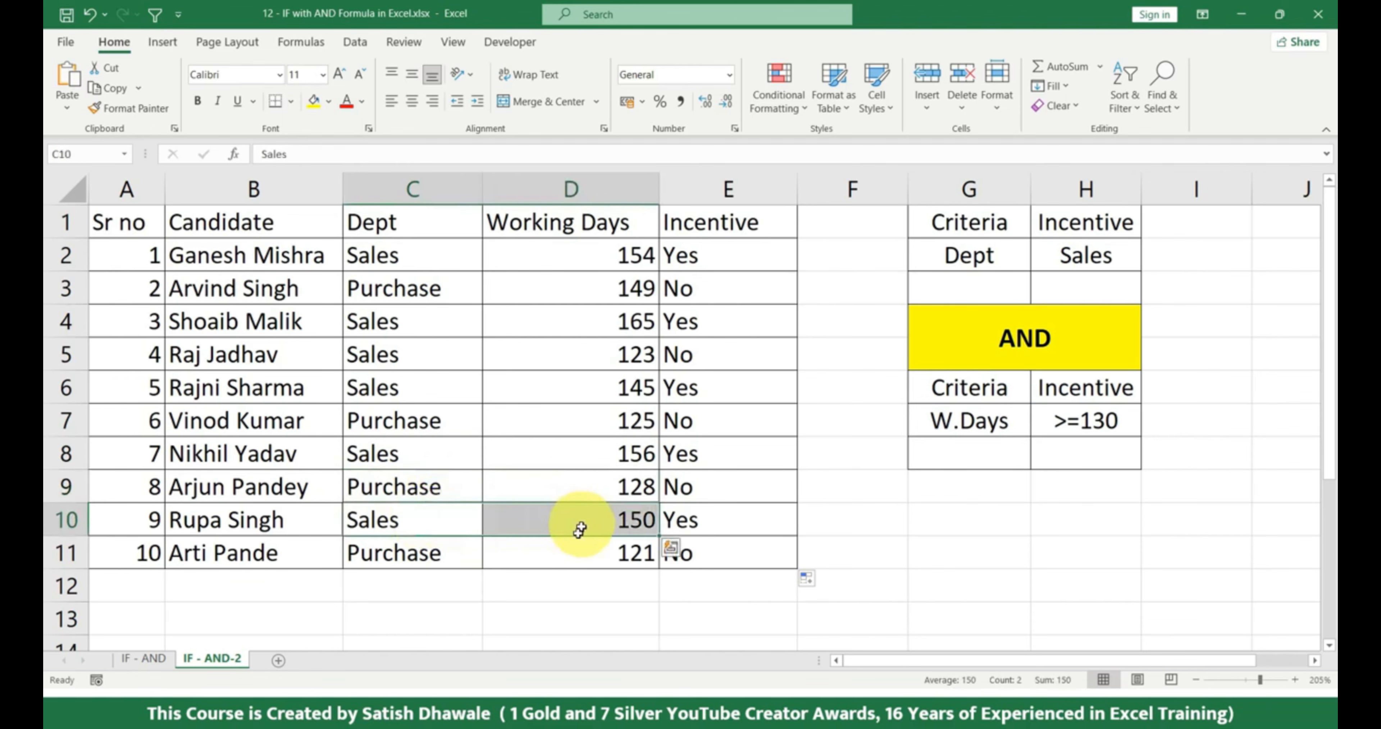
{"action": "left_click_drag", "start_coordinate": [429, 552], "coordinate": [616, 561]}
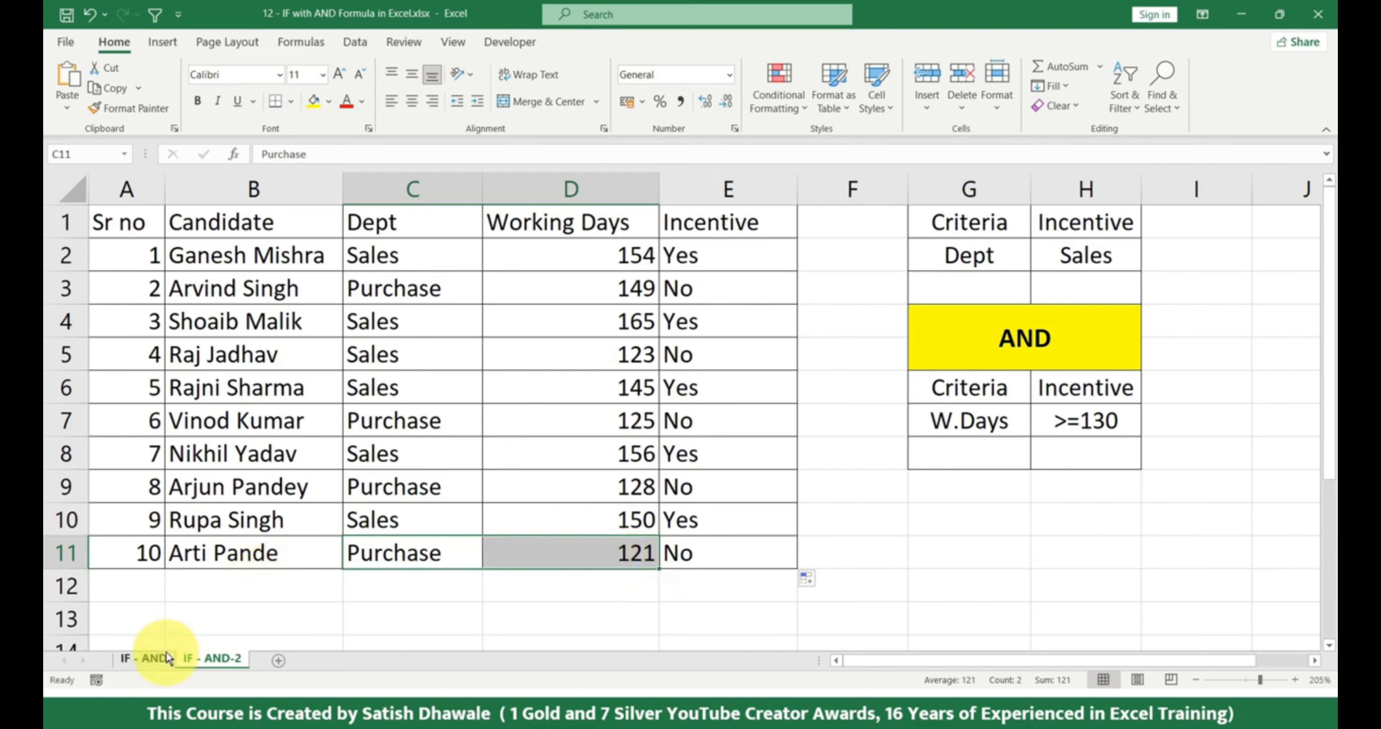
{"action": "left_click", "coordinate": [332, 456]}
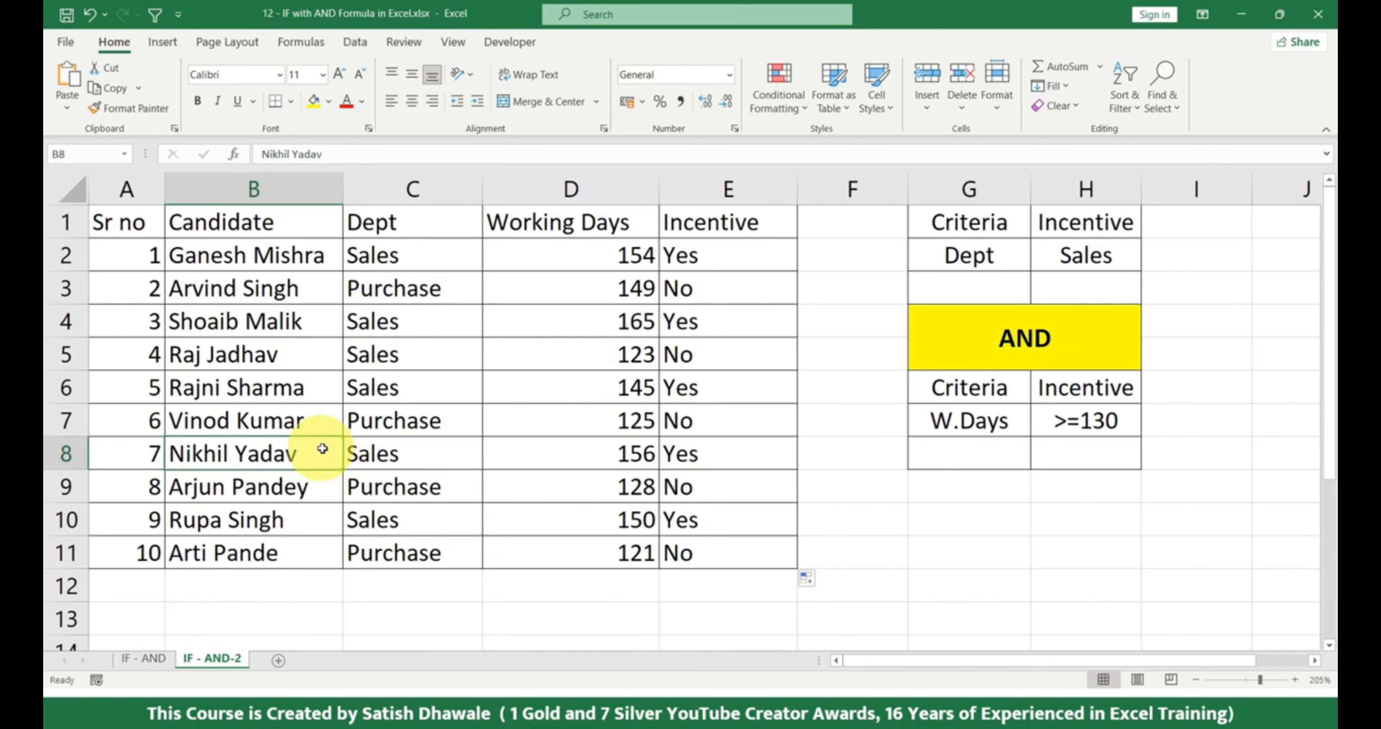
- Open the IF with AND formula in E2 to review its structure
{"action": "double_click", "coordinate": [750, 253]}
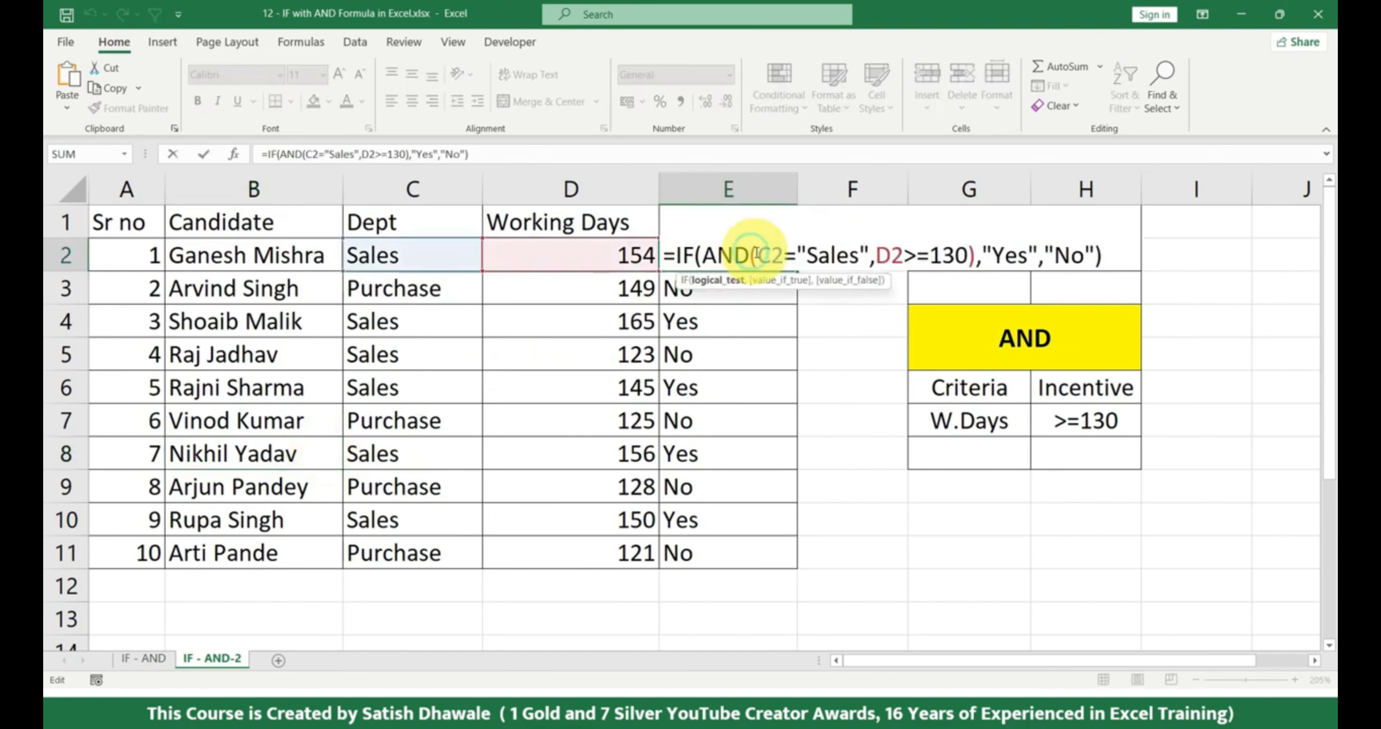